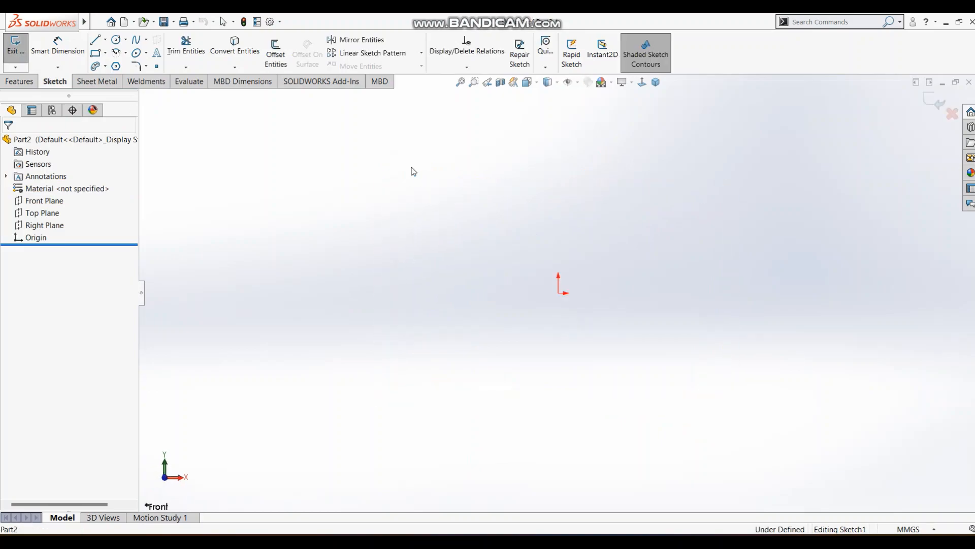
Check the reference drawing, and sketch two concentric circles at the origin, about 138 mm and 83 mm in diameter.
key(alt+Tab)
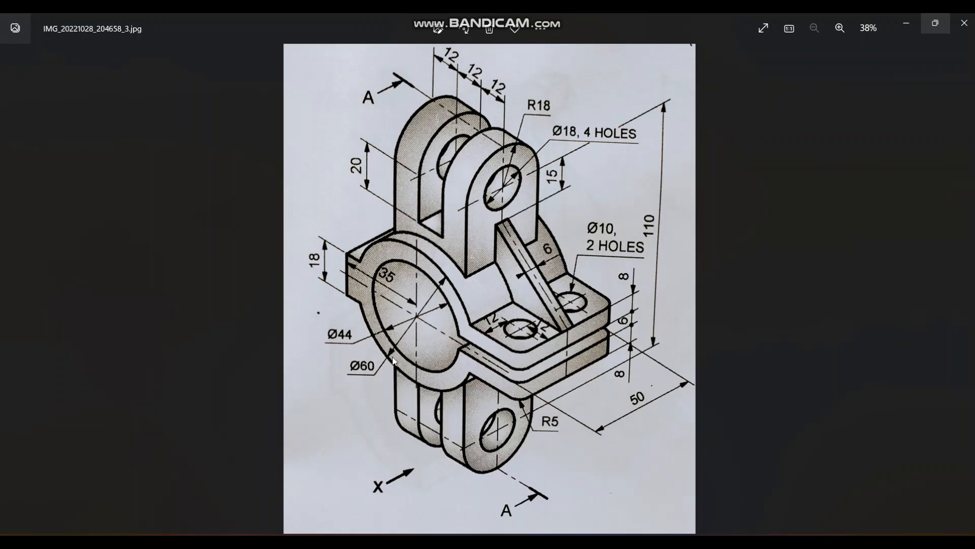
key(alt+Tab)
click(116, 39)
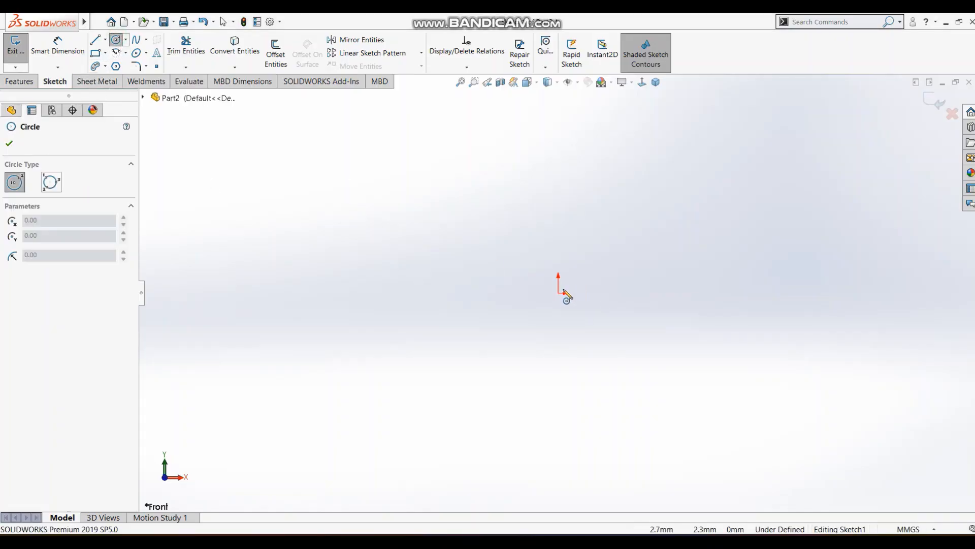
click(559, 293)
click(652, 203)
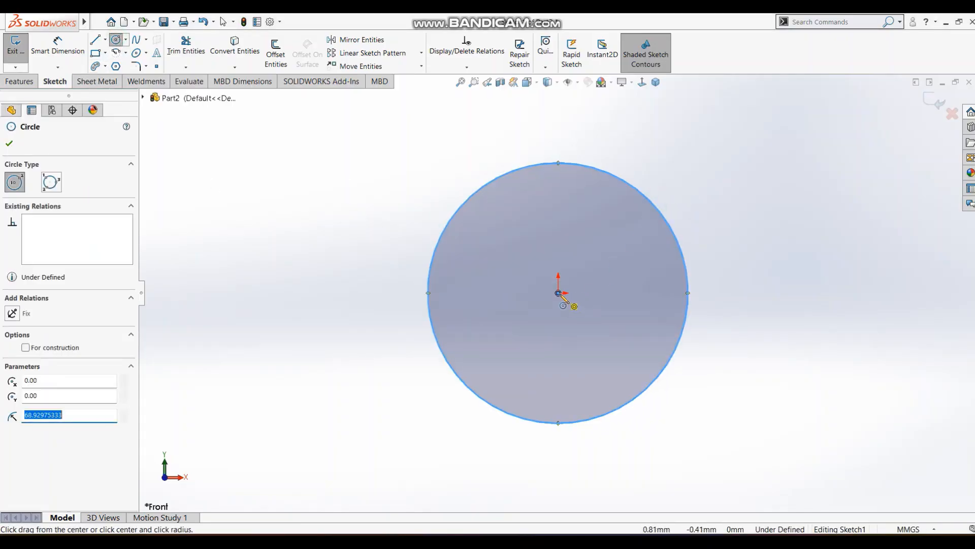
click(559, 293)
click(609, 233)
Dimension the outer circle's diameter to 60 mm and the inner circle's to 44 mm, and close the sketch.
key(s)
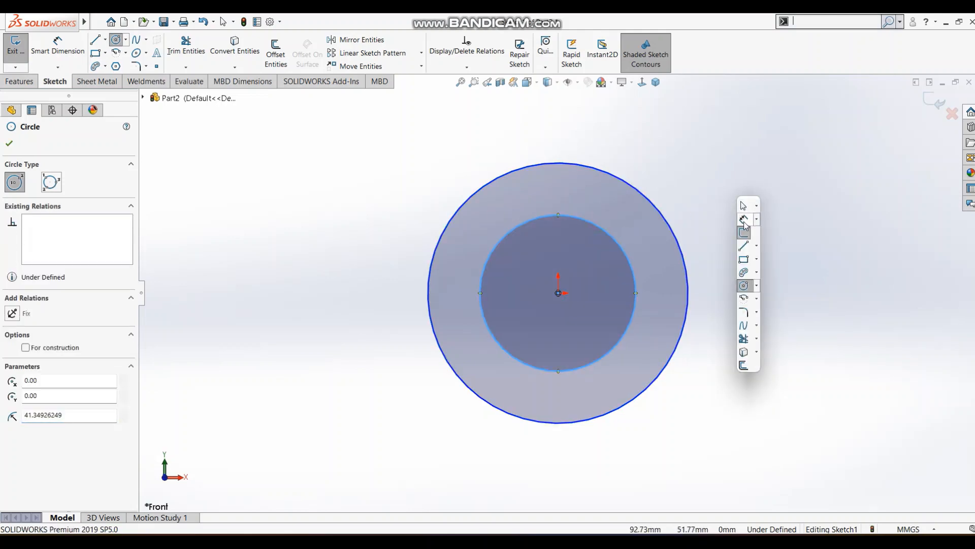
click(742, 218)
click(683, 257)
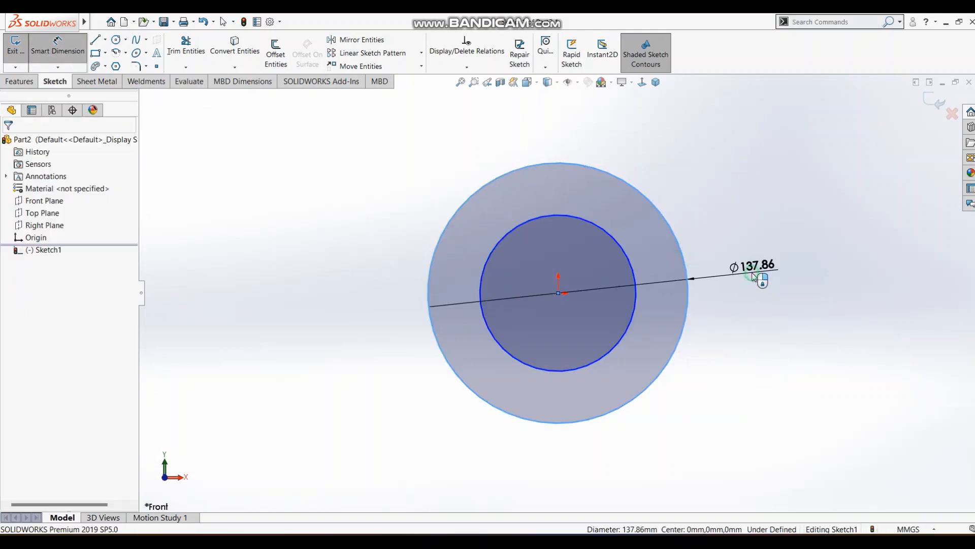
click(750, 274)
key(Return)
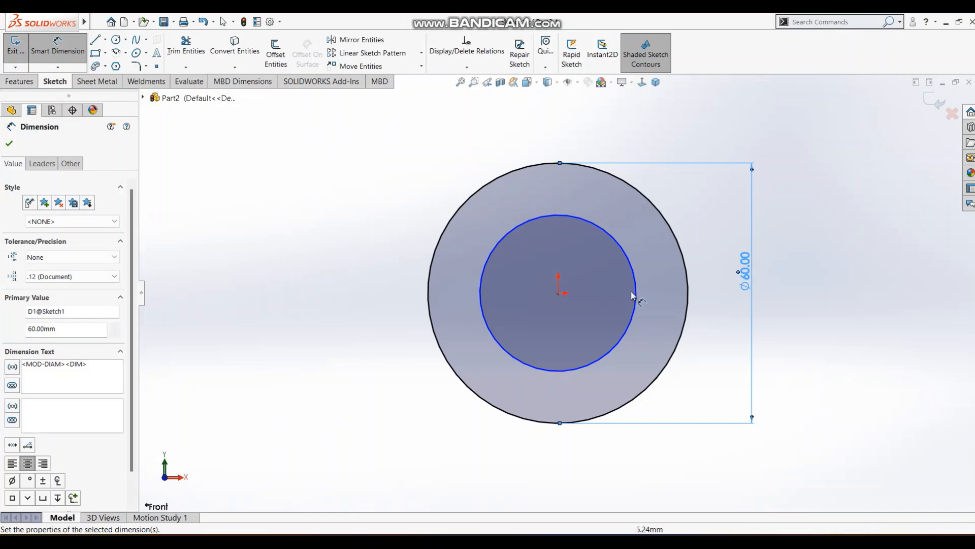
click(633, 295)
click(713, 299)
text(44)
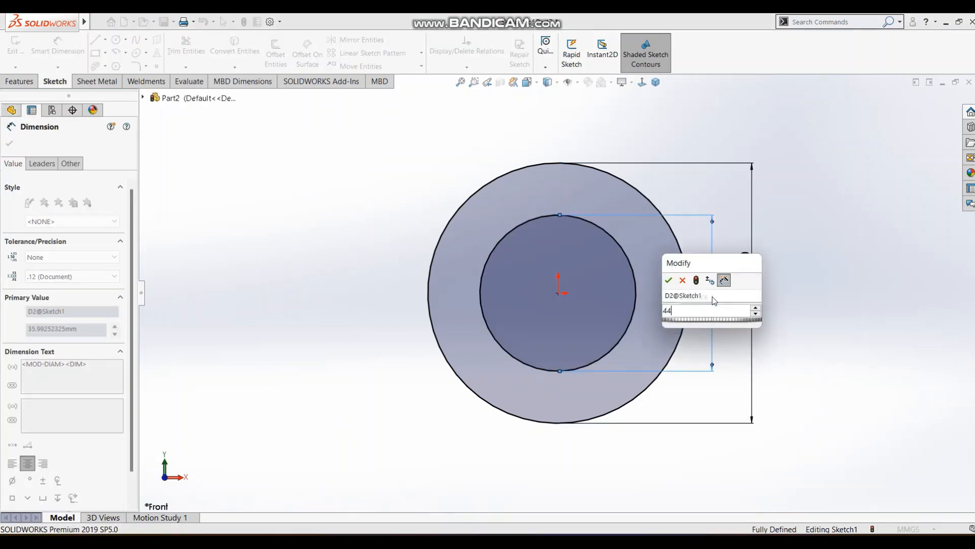
key(Return)
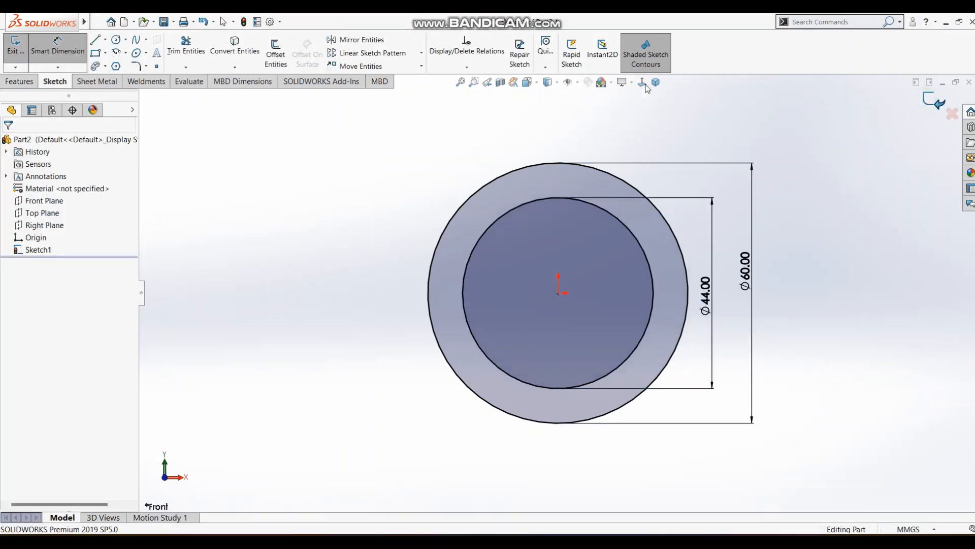
click(935, 102)
Extrude the ring sketch as a blind boss 50 mm deep in the reversed direction, taking the length from the reference drawing.
click(655, 82)
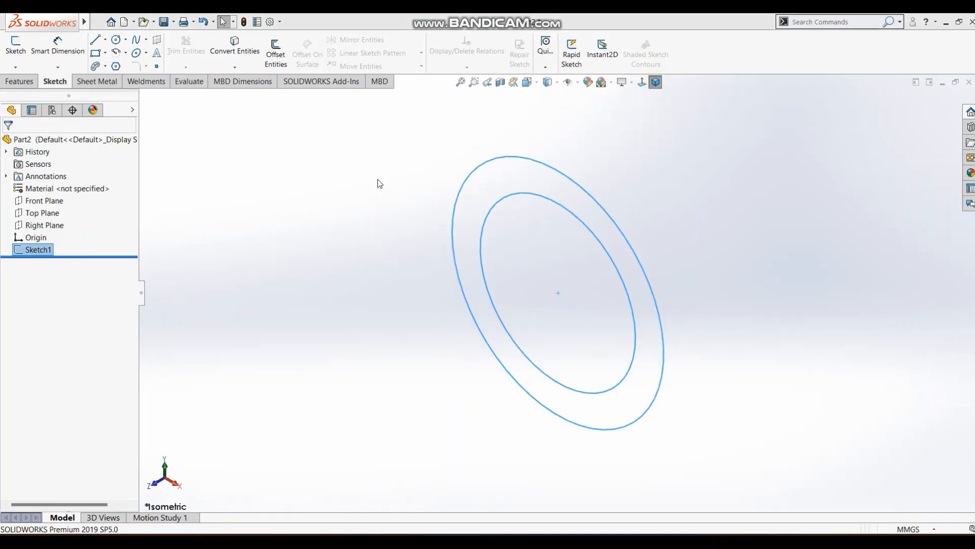
key(alt+Tab)
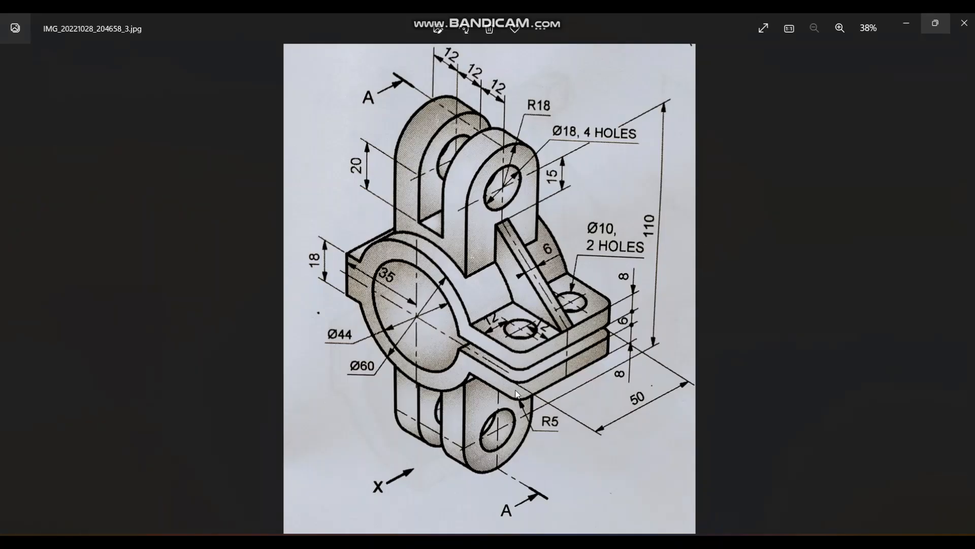
key(alt+Tab)
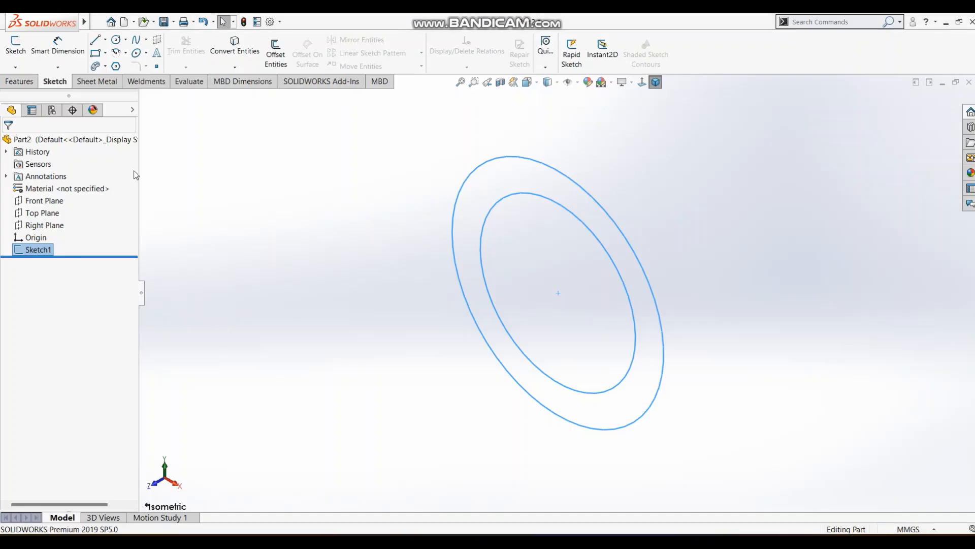
click(19, 81)
click(20, 51)
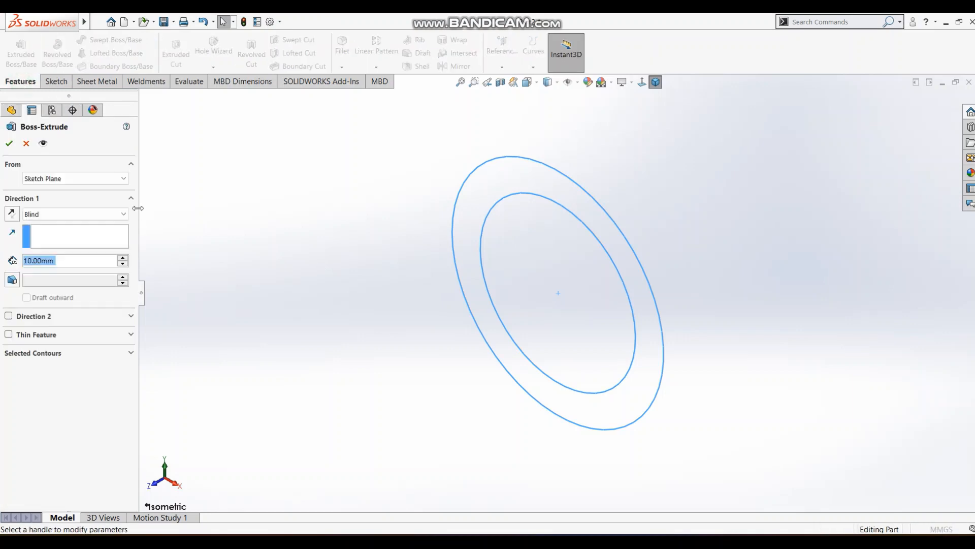
click(12, 213)
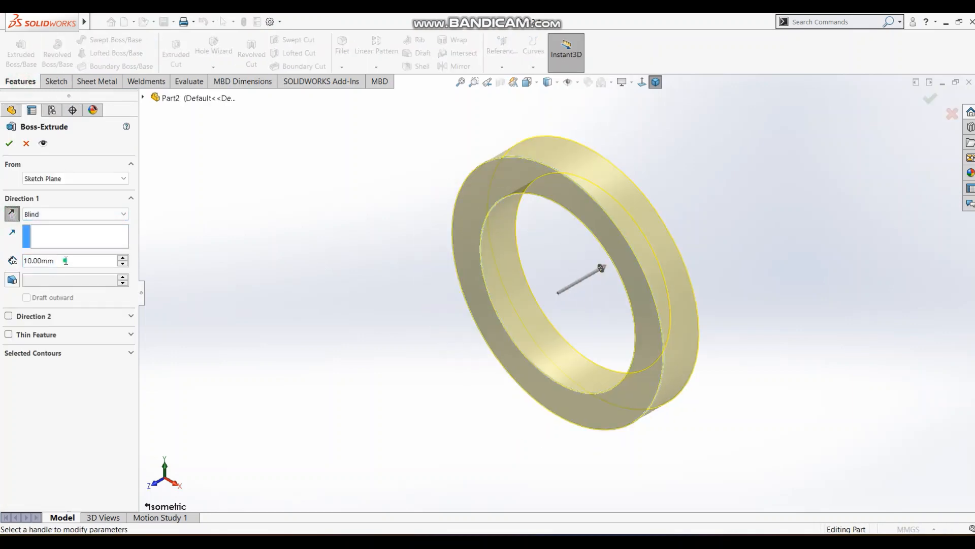
text(50)
key(Return)
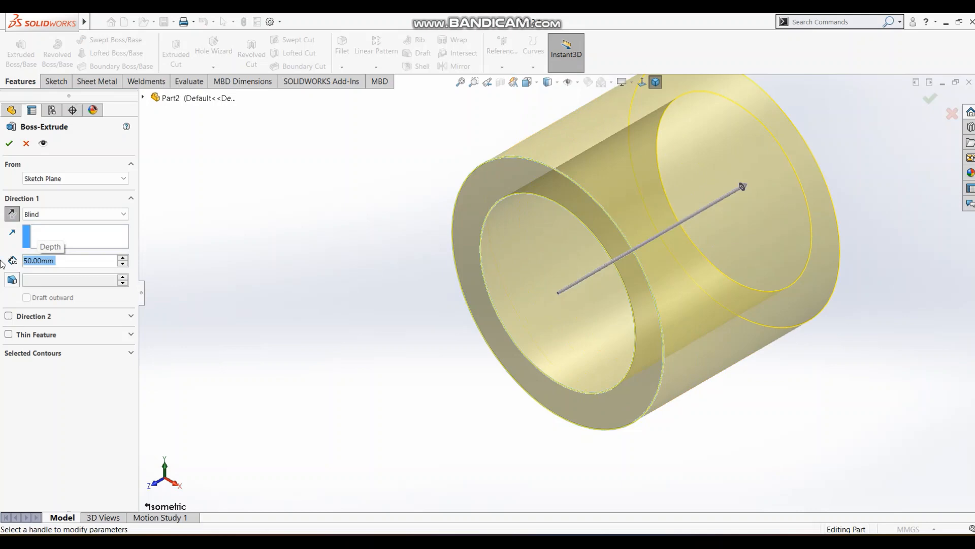
click(7, 143)
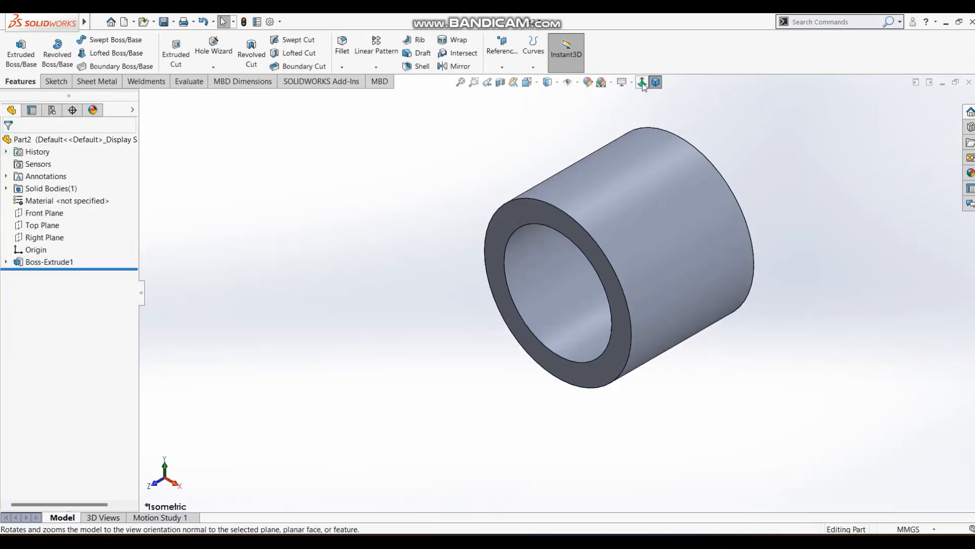
Start a sketch on the ring's front face and draw a small corner rectangle against the left side of its outer edge.
click(643, 83)
key(alt+Tab)
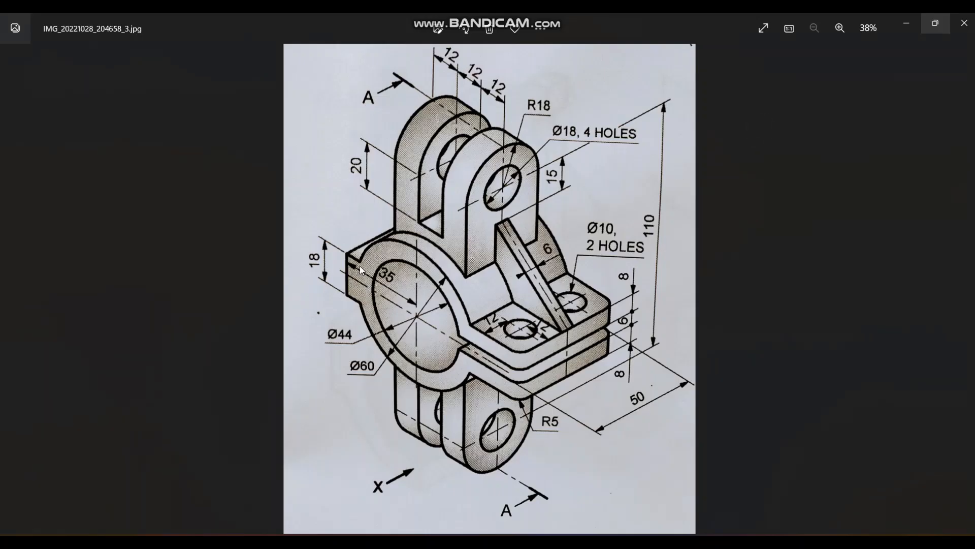
key(alt+Tab)
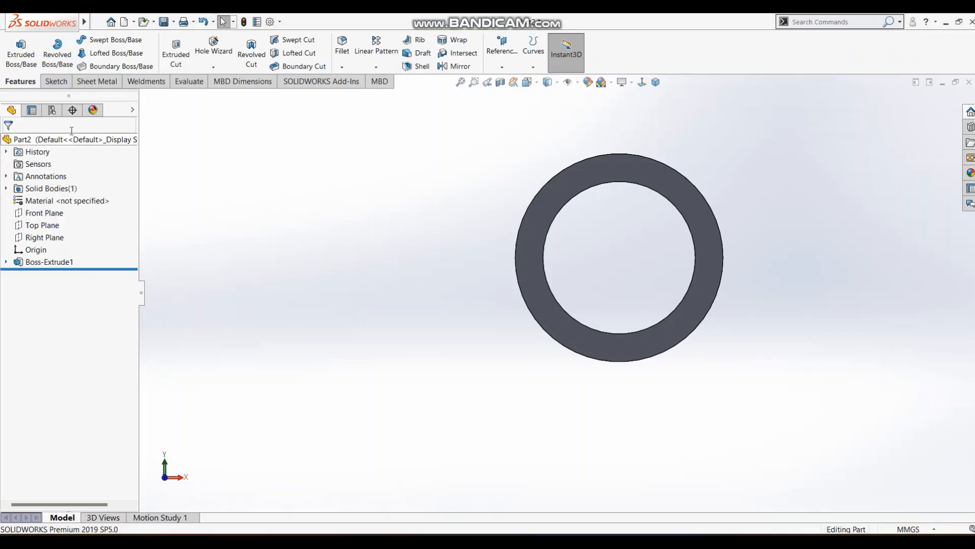
click(55, 81)
click(16, 45)
click(538, 226)
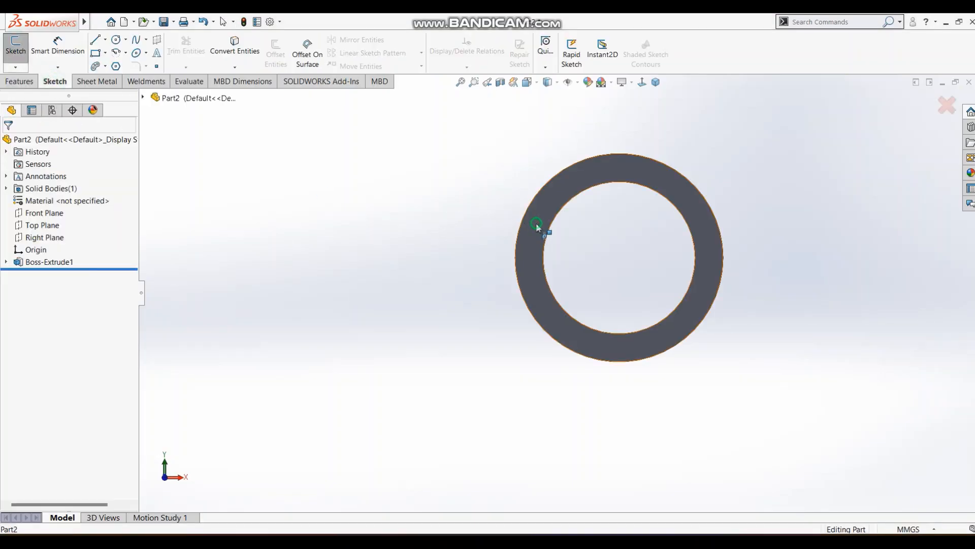
click(96, 53)
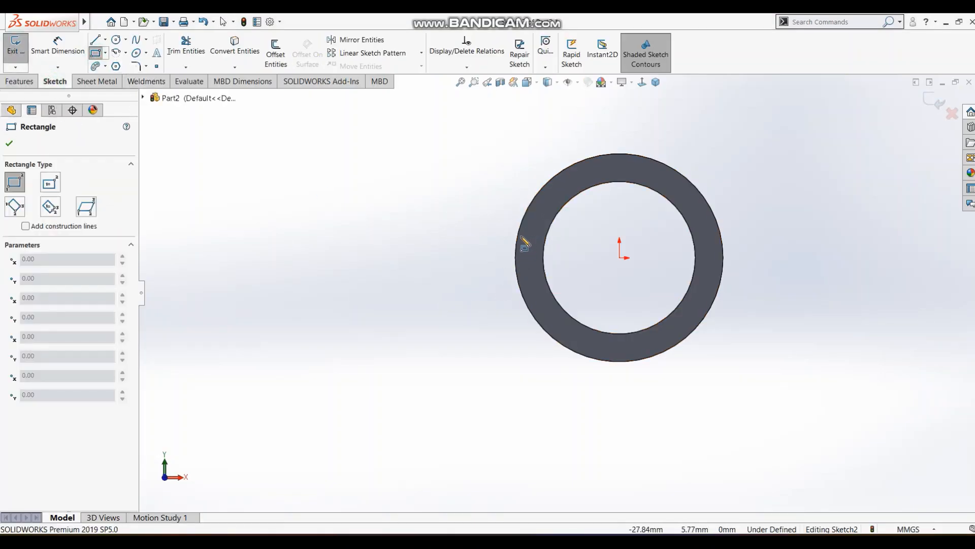
click(519, 232)
click(477, 288)
key(Escape)
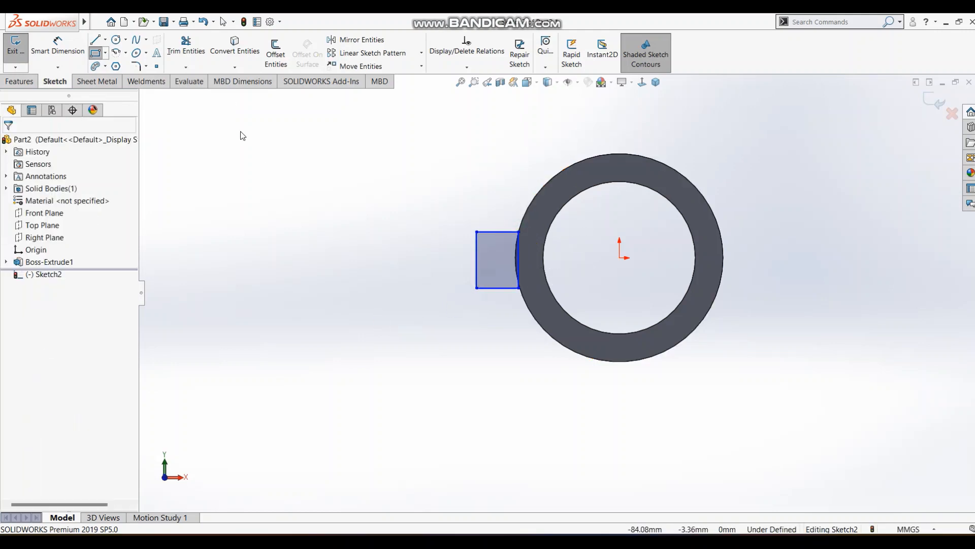
Draw a centerline from the midpoint of the rectangle's inner side to the origin and make it horizontal.
click(105, 44)
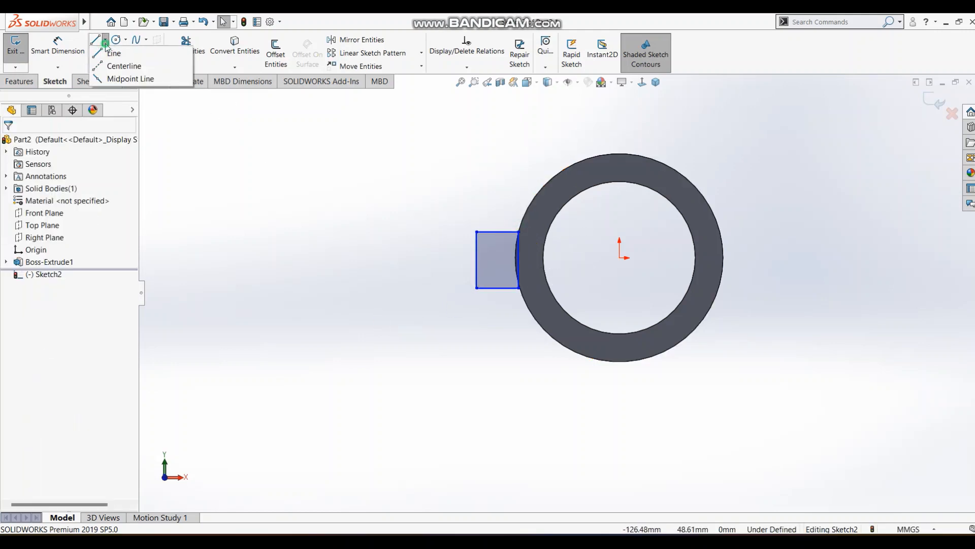
click(121, 66)
click(518, 260)
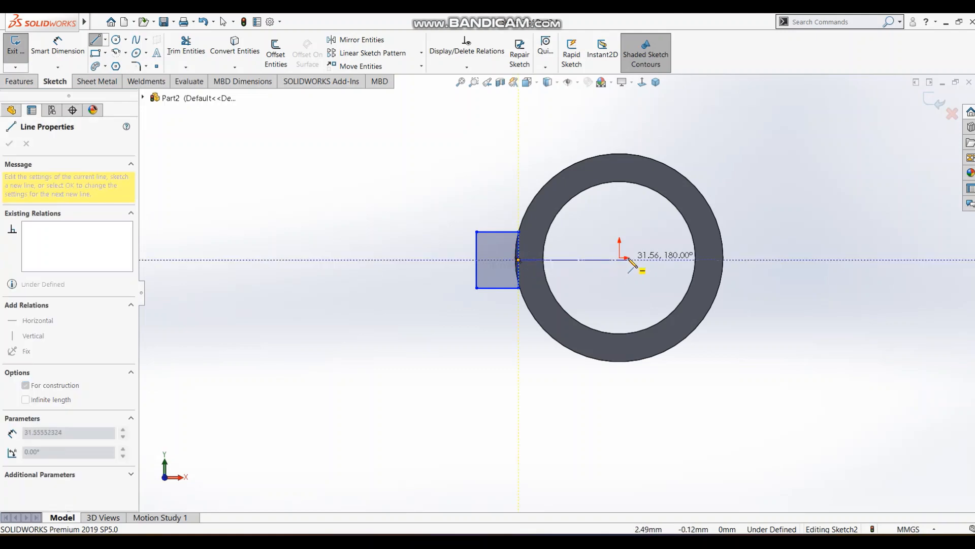
click(604, 259)
key(Escape)
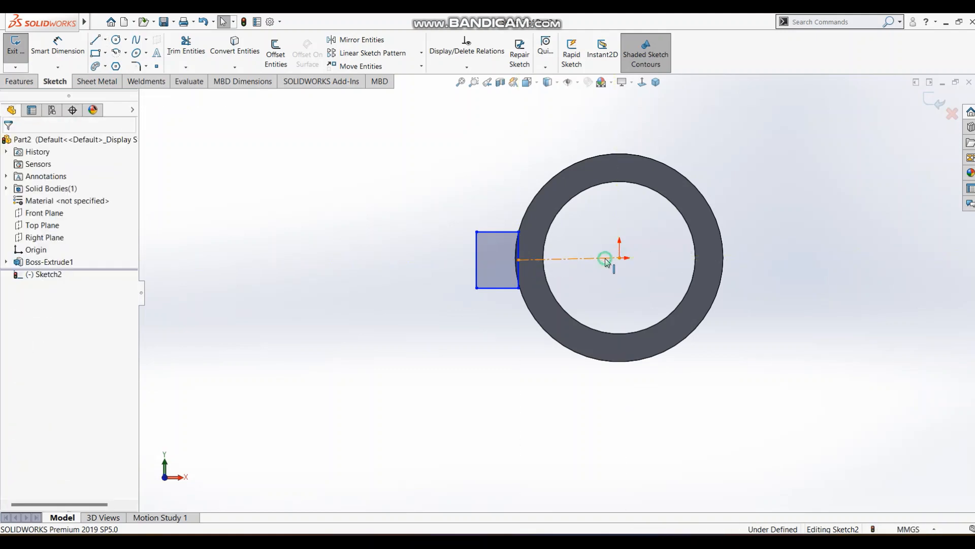
click(606, 260)
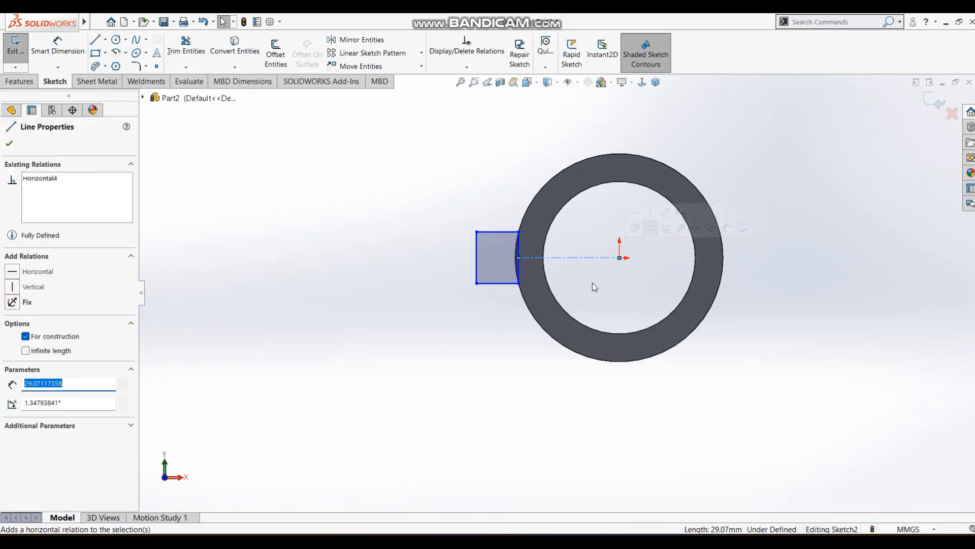
key(Escape)
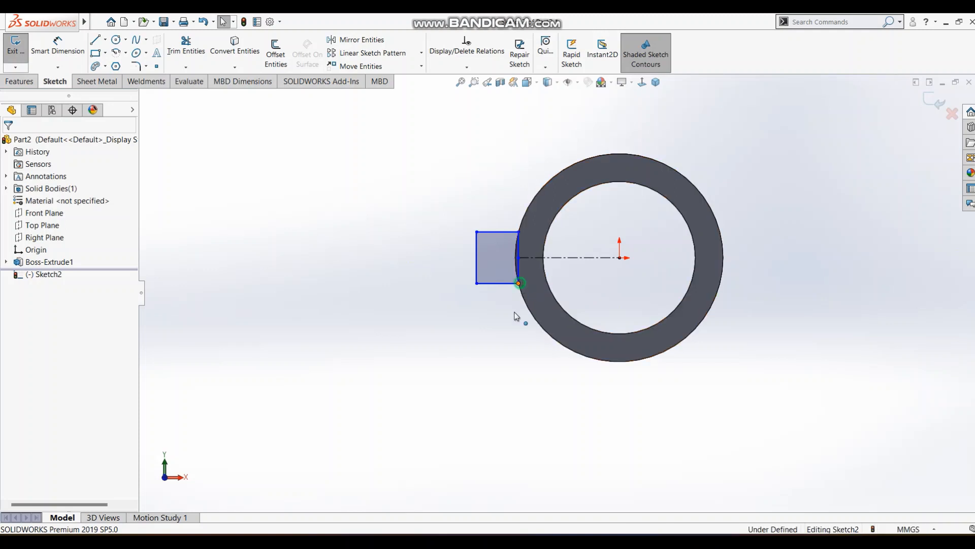
Stretch the rectangle from its lower inner corner to about 26 mm high and dimension its height to 18 mm.
drag(515, 312, 475, 329)
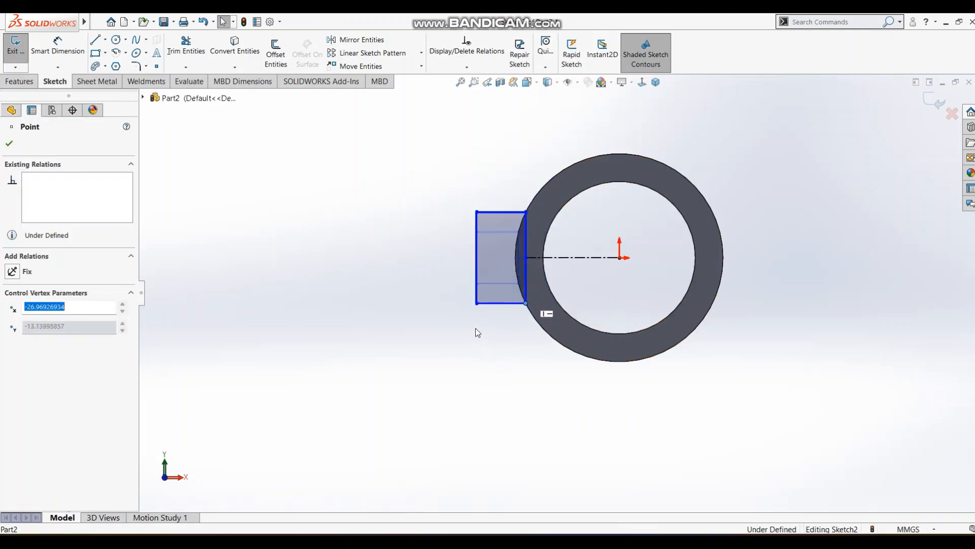
click(495, 364)
key(s)
click(506, 376)
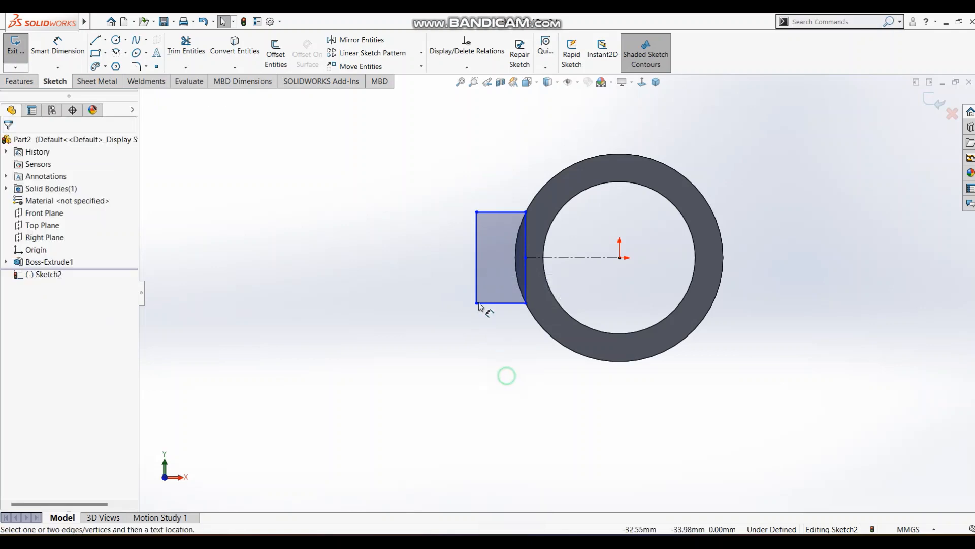
click(476, 244)
click(448, 263)
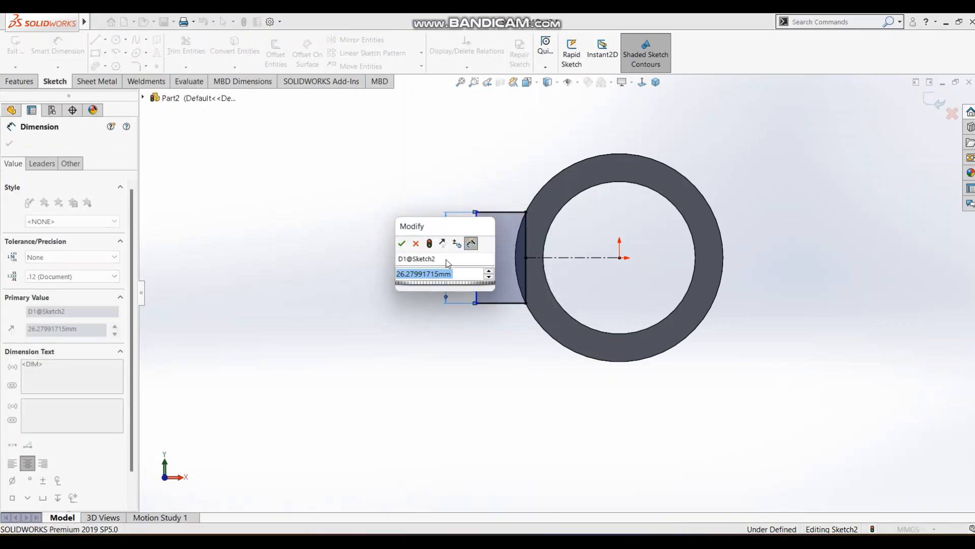
text(18)
key(Return)
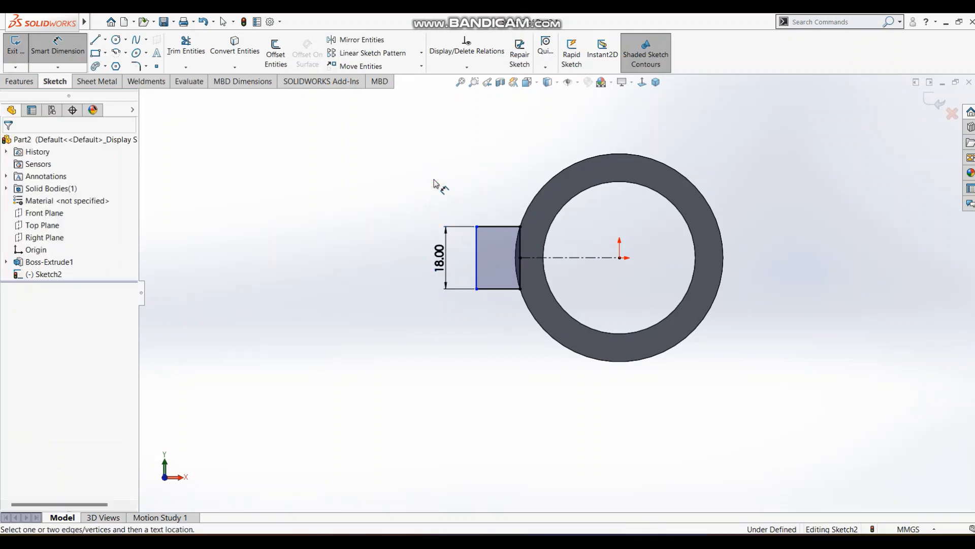
Dimension the rectangle's width to 7 mm, check it against the reference drawing, and close the sketch.
key(alt+Tab)
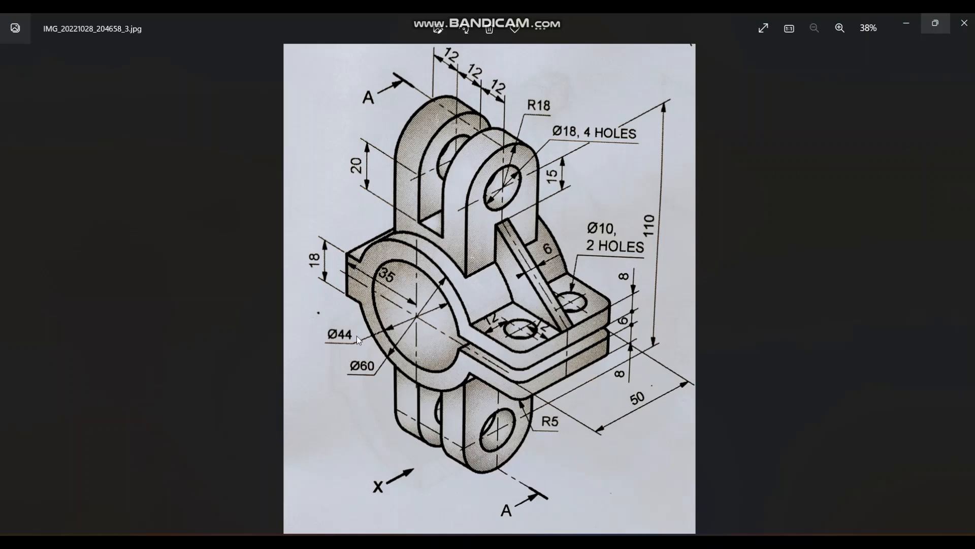
key(alt+Tab)
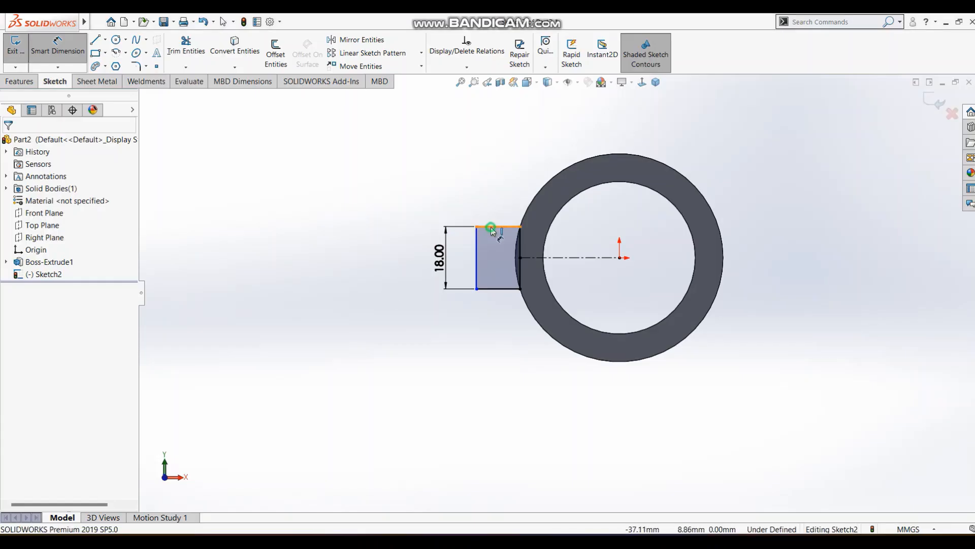
click(491, 227)
click(443, 197)
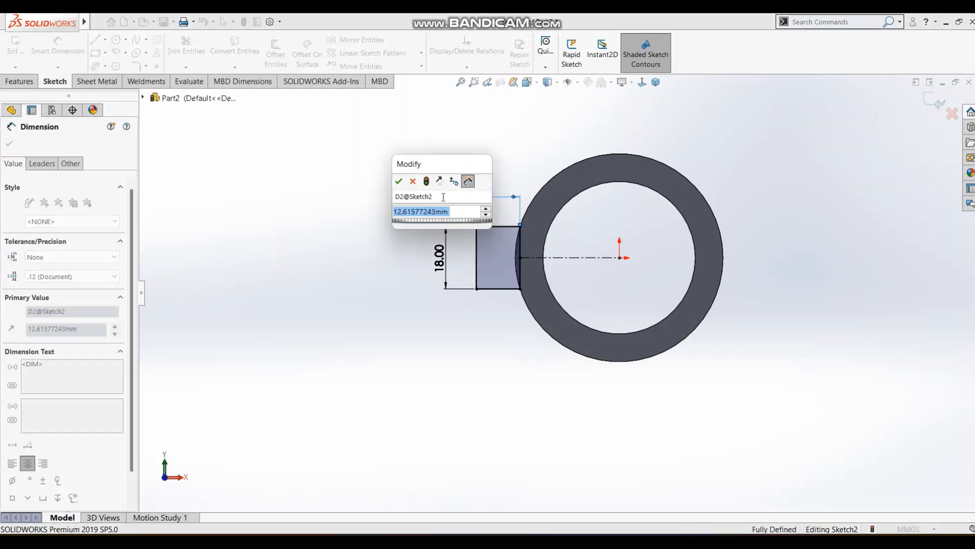
text(7)
key(Return)
click(425, 200)
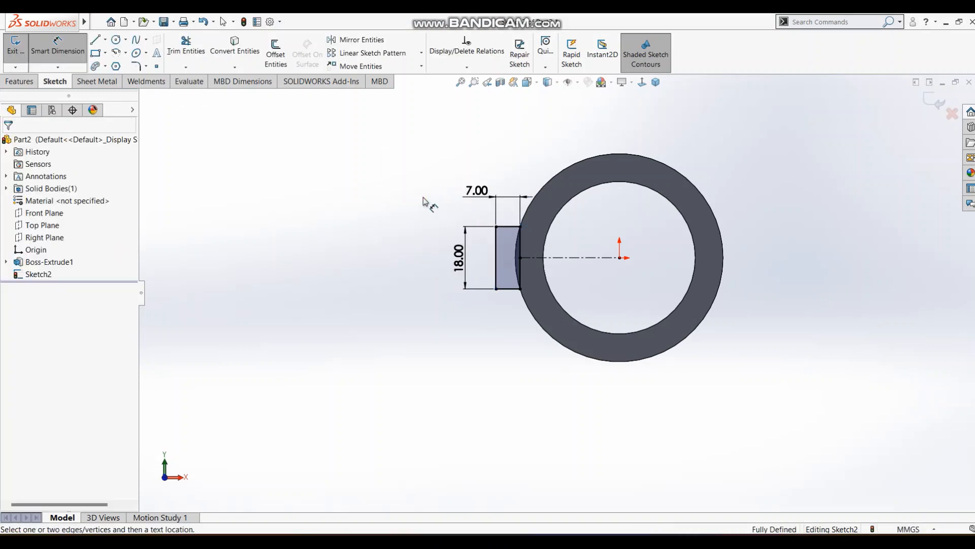
key(alt+Tab)
key(alt+Tab)
click(935, 101)
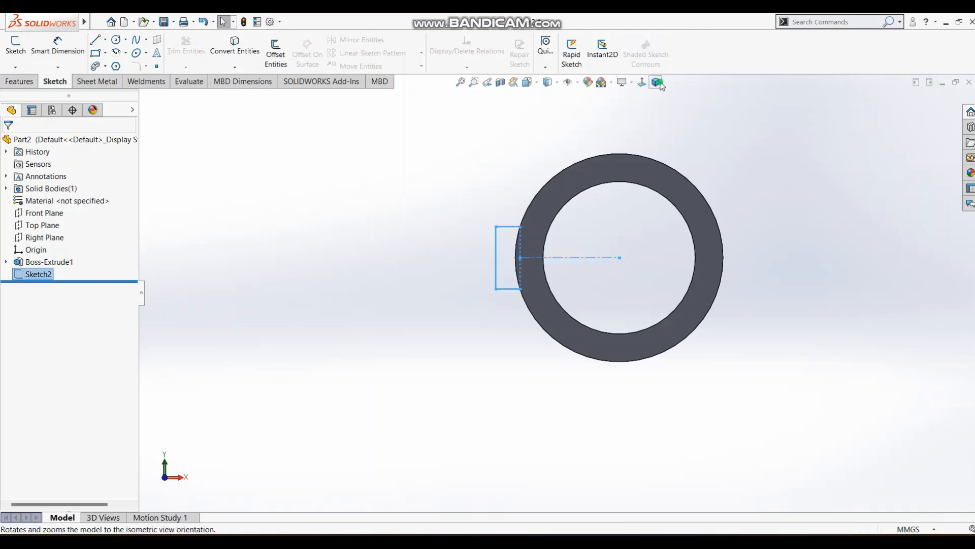
Extrude the rectangle sketch along the ring with the direction reversed, using Up To Surface to end at the ring's rear face.
click(660, 84)
click(21, 81)
click(19, 55)
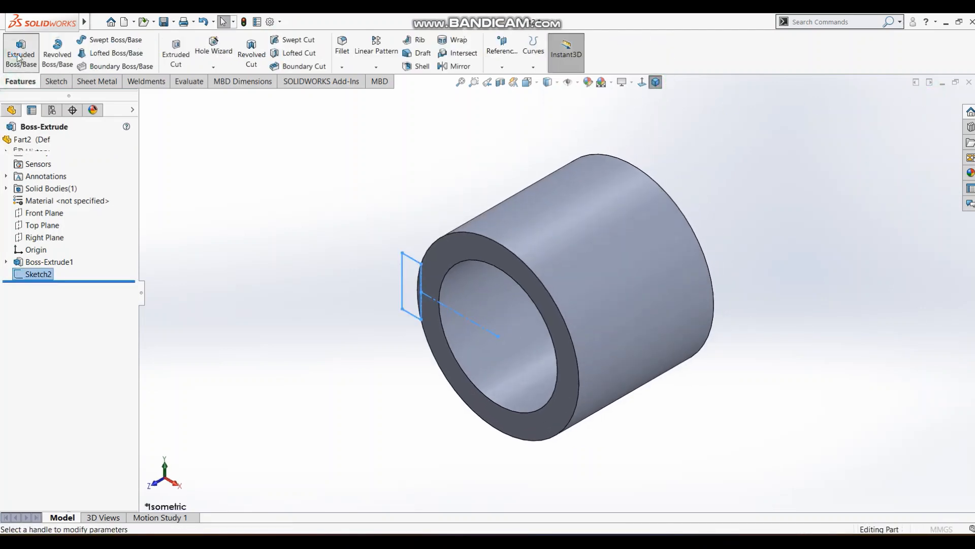
click(12, 213)
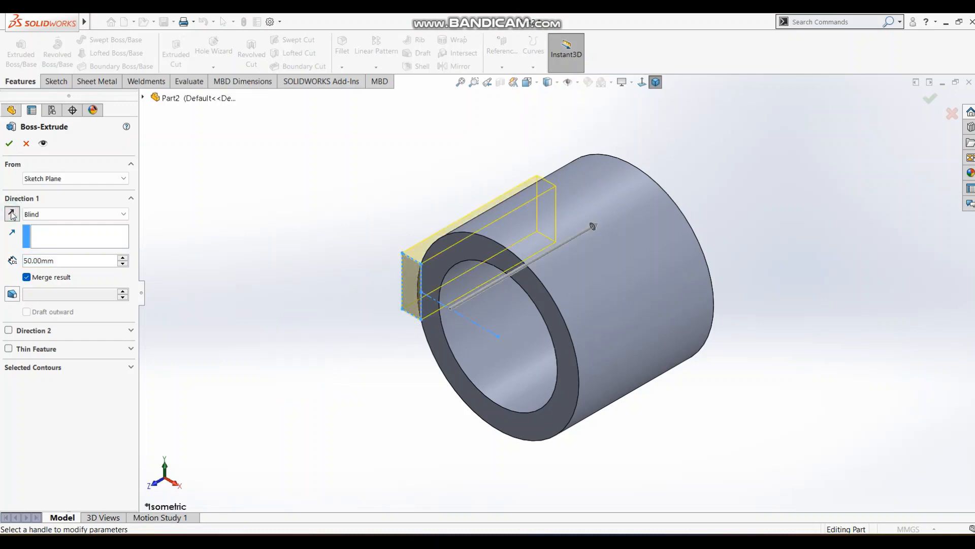
click(60, 214)
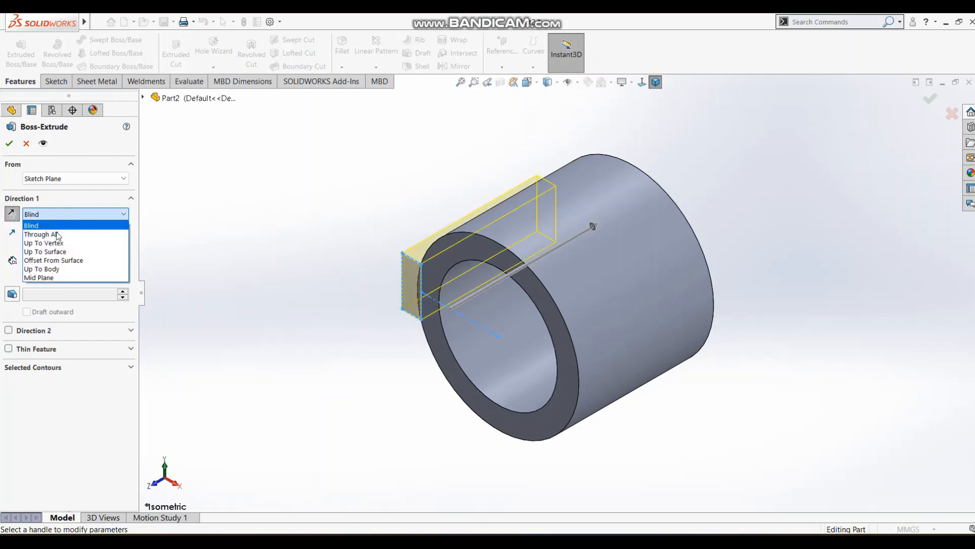
click(55, 251)
middle_drag(312, 202, 264, 244)
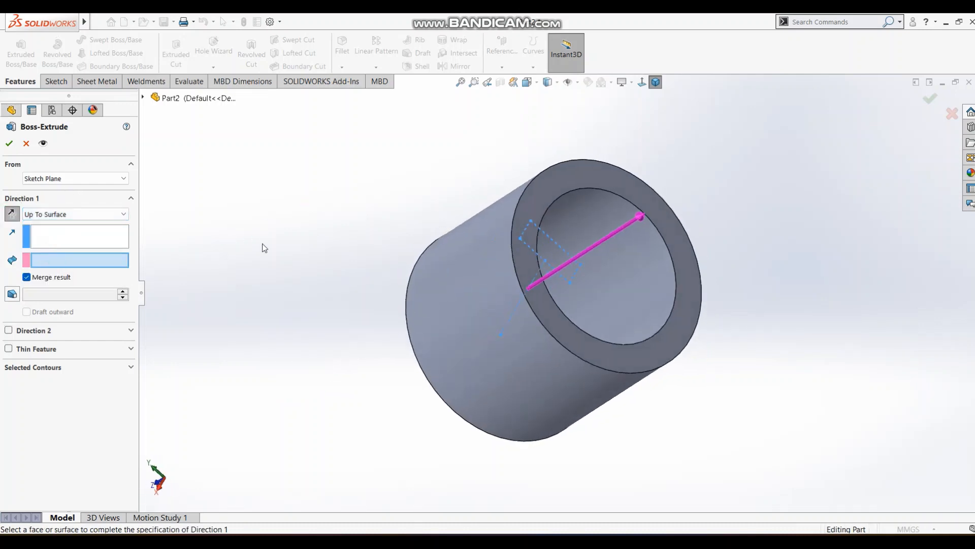
click(595, 171)
middle_drag(665, 219, 838, 173)
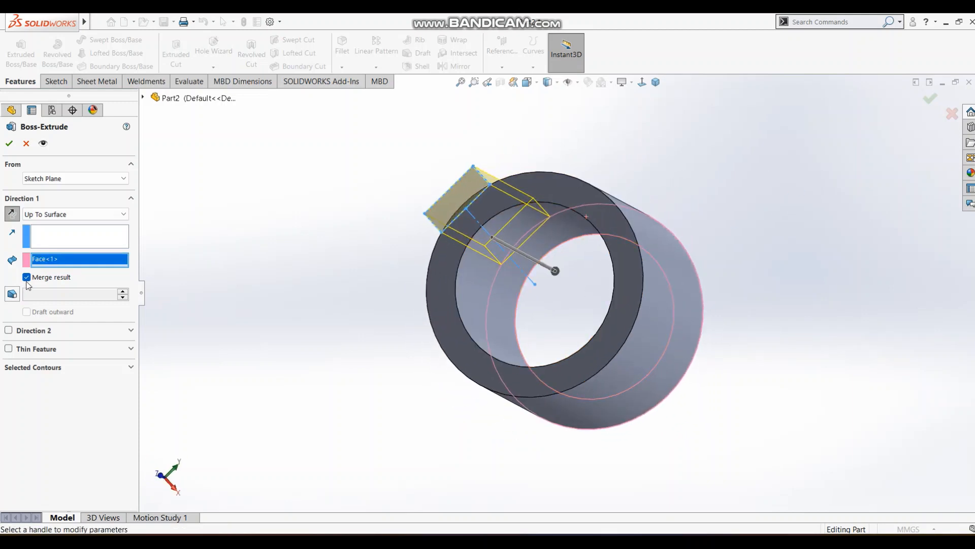
middle_drag(532, 171, 538, 243)
click(929, 100)
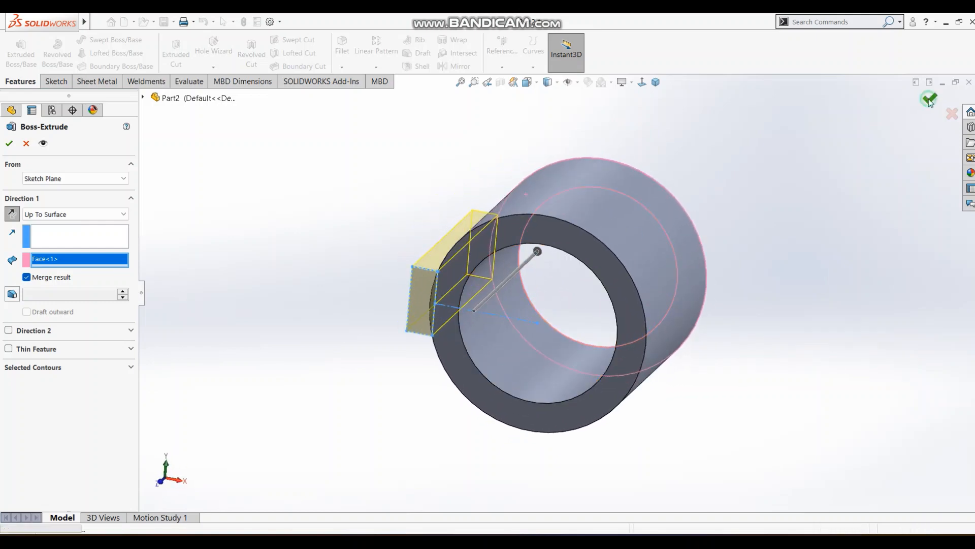
Edit the side lug's extrusion to turn off Merge result, and inspect the joint between lug and ring.
middle_drag(421, 265, 444, 276)
middle_drag(496, 222, 464, 263)
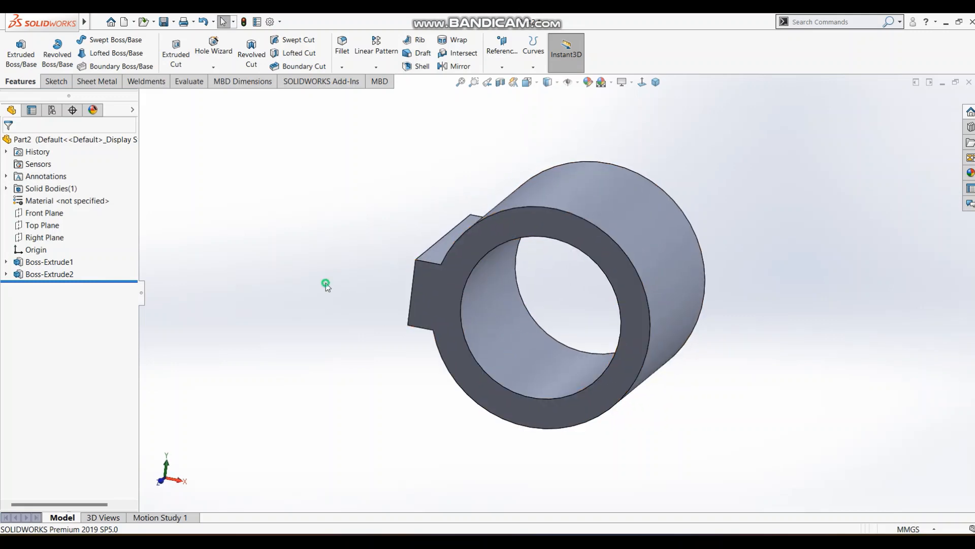
click(49, 275)
click(55, 245)
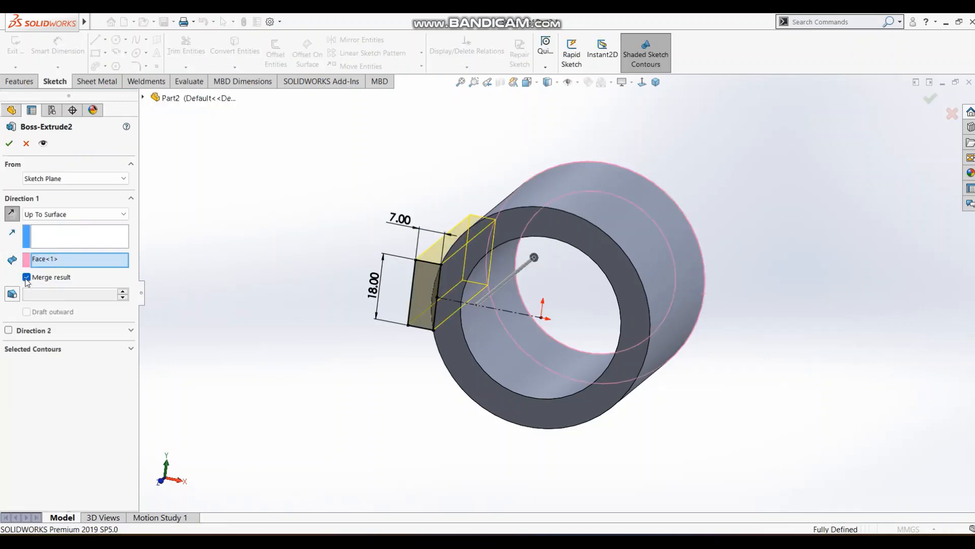
click(27, 277)
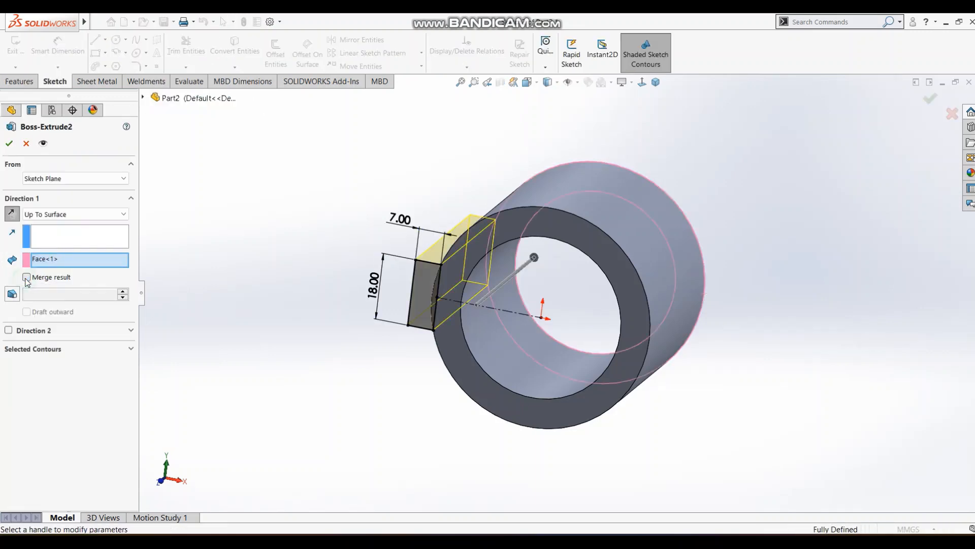
click(9, 144)
middle_drag(308, 190, 555, 209)
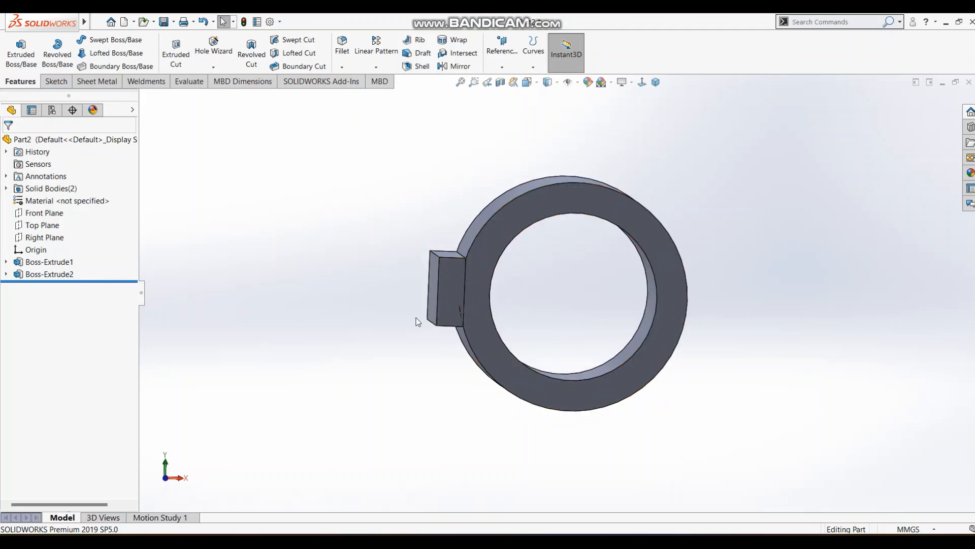
middle_drag(439, 290, 424, 287)
scroll(436, 287, down, 2)
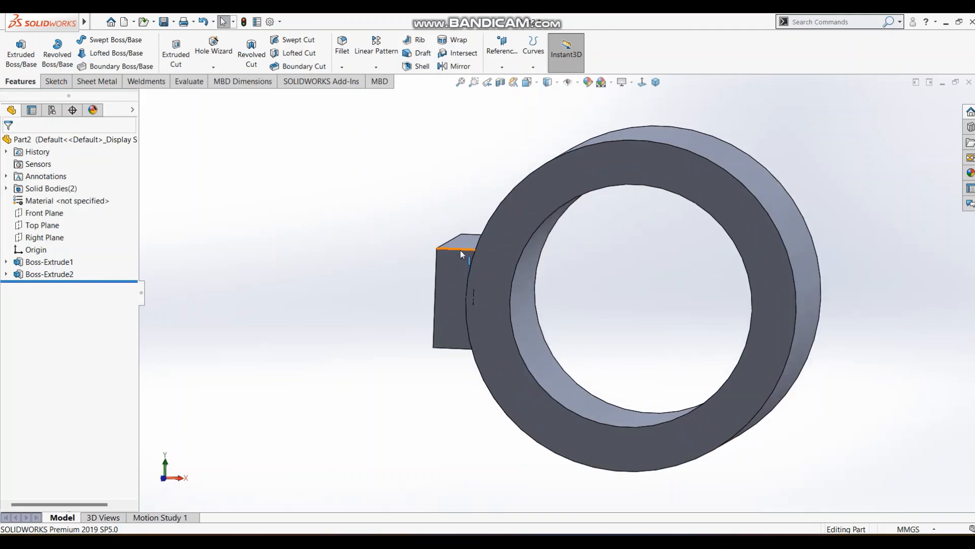
middle_drag(461, 250, 458, 273)
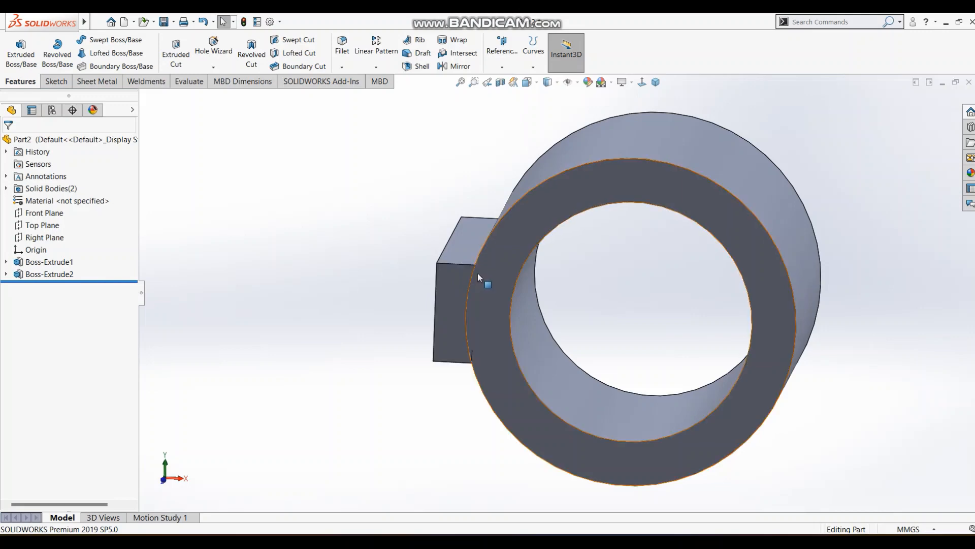
click(334, 214)
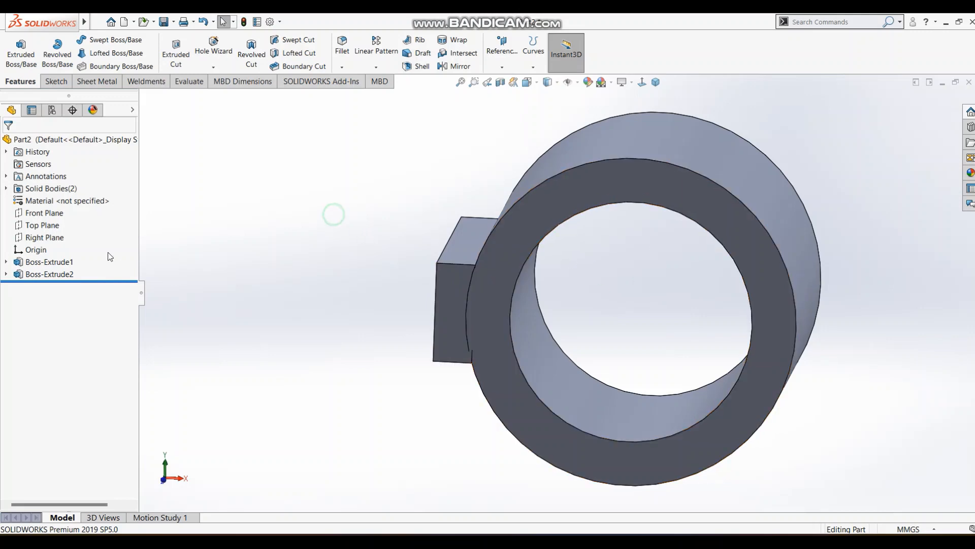
Turn Merge result back on for the side lug's extrusion and inspect the joined ring and lug.
click(50, 274)
click(59, 242)
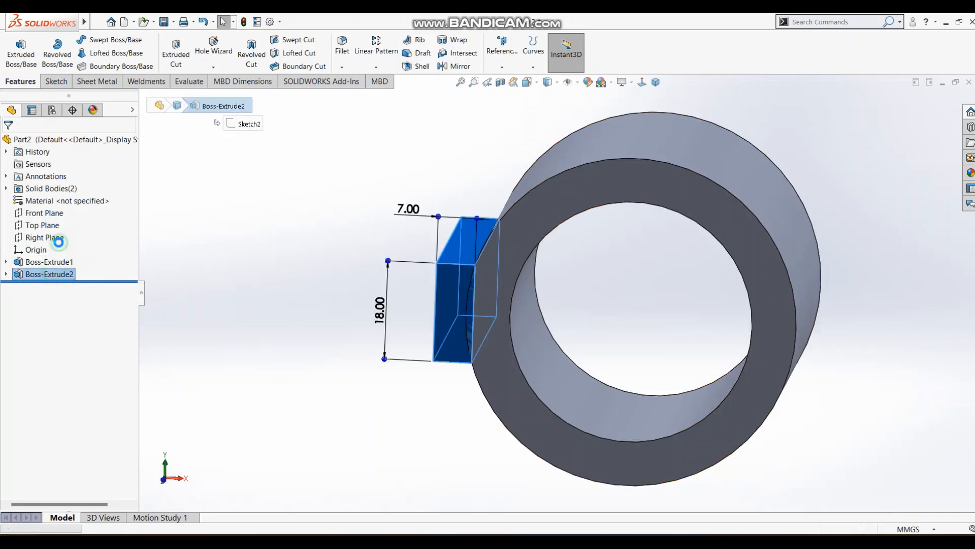
click(27, 278)
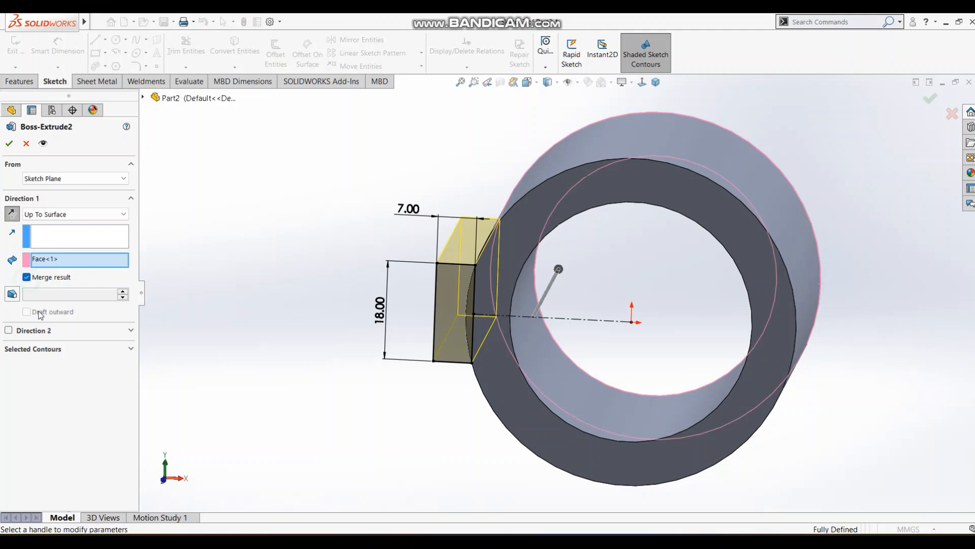
click(9, 143)
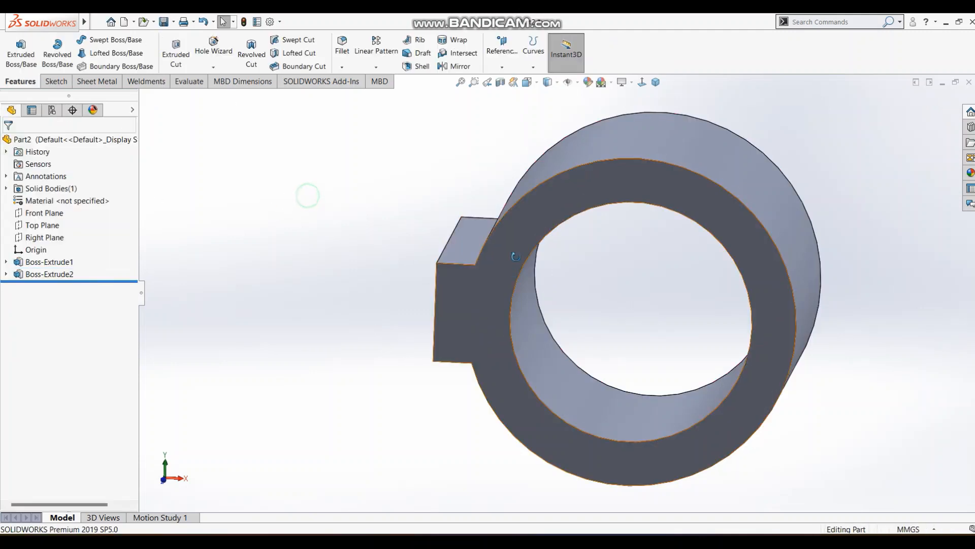
middle_drag(306, 196, 511, 289)
click(364, 196)
scroll(363, 196, up, 2)
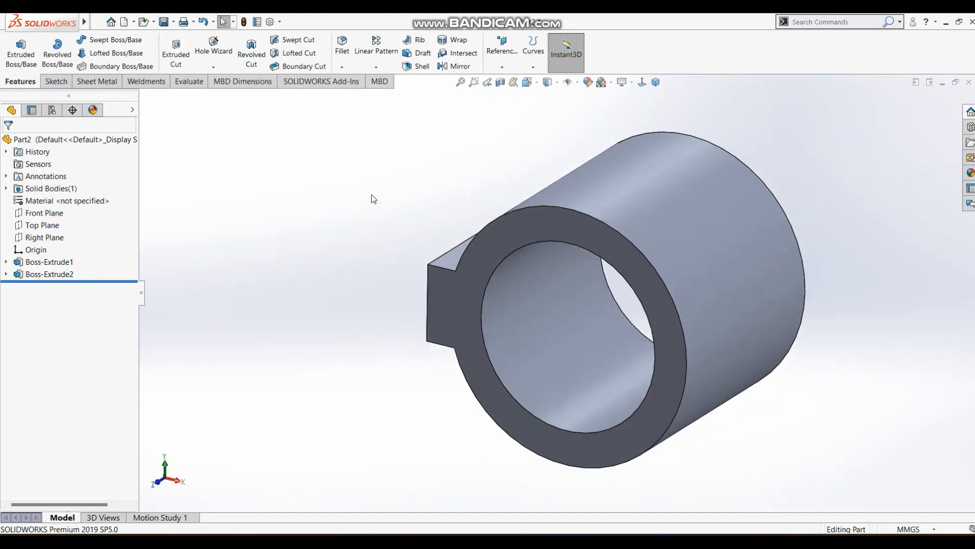
Consult the reference drawing, then sketch a corner rectangle about 32 by 18 mm across the right side of the ring's front face.
key(alt+Tab)
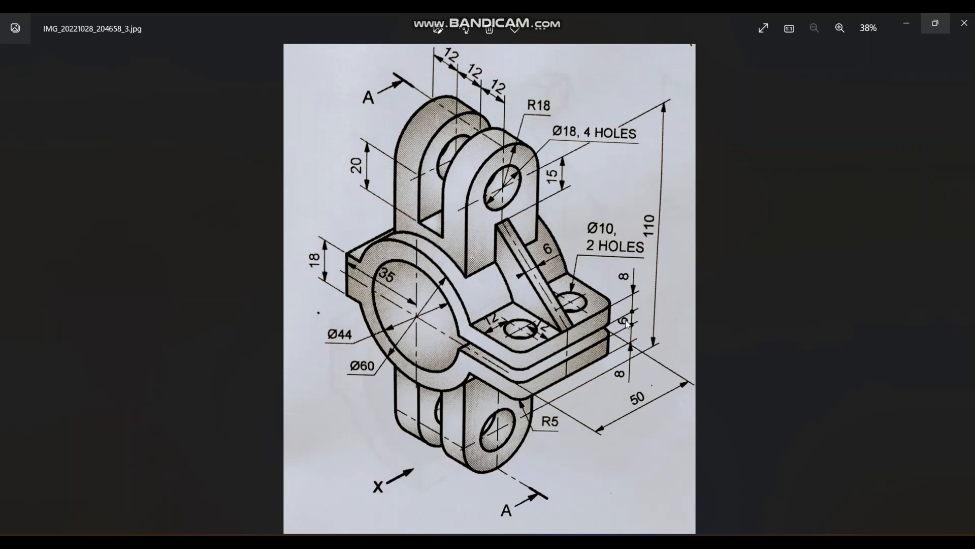
key(alt+Tab)
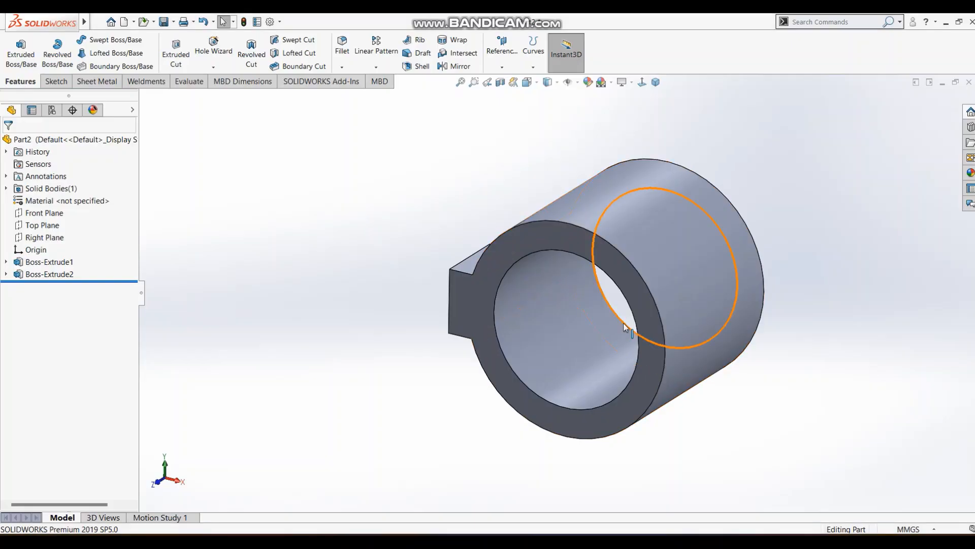
click(50, 83)
click(15, 48)
click(632, 279)
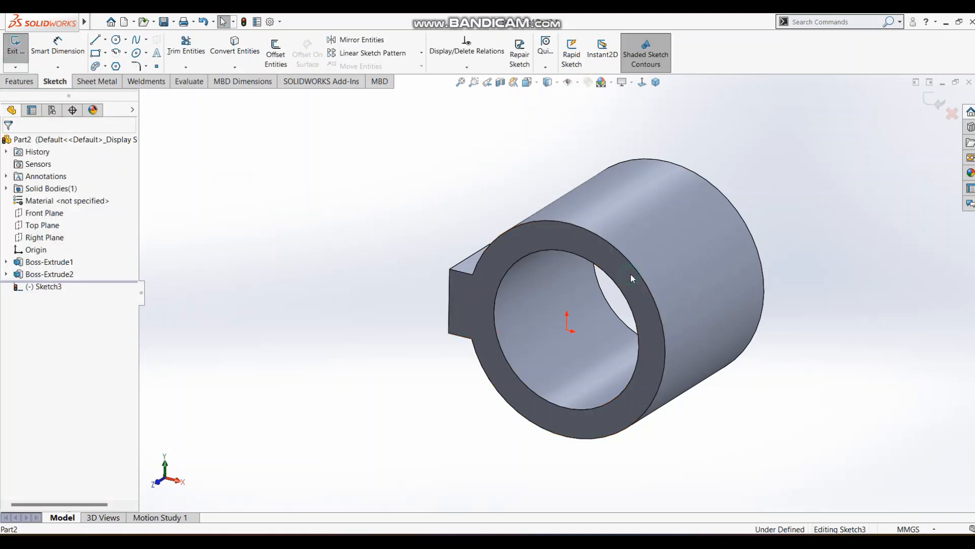
click(642, 82)
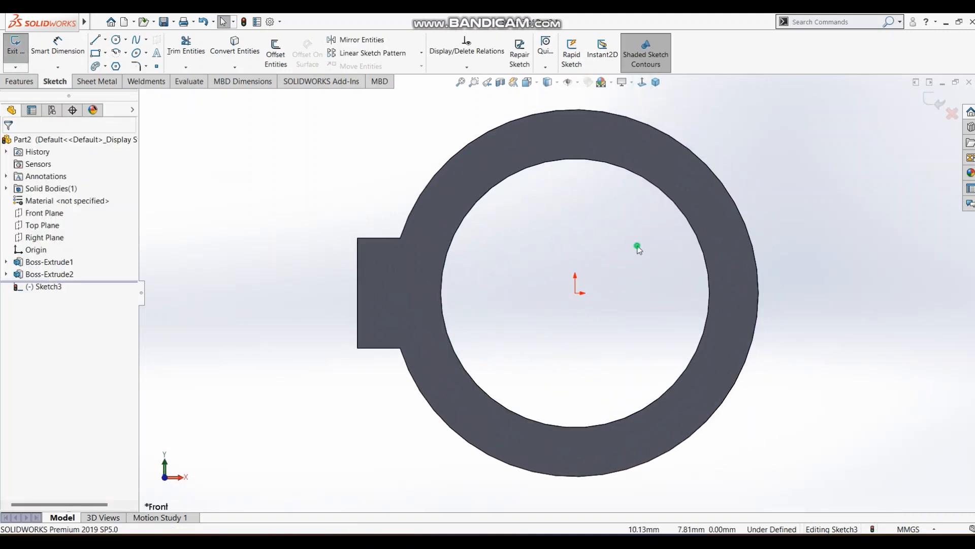
click(95, 53)
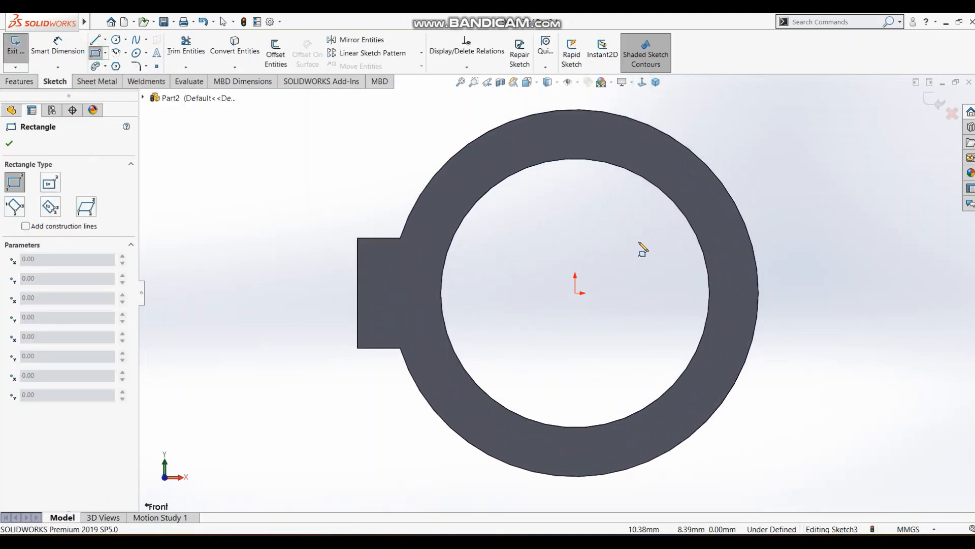
mouse_move(639, 241)
mouse_down()
mouse_move(810, 359)
mouse_move(834, 352)
mouse_up()
key(Escape)
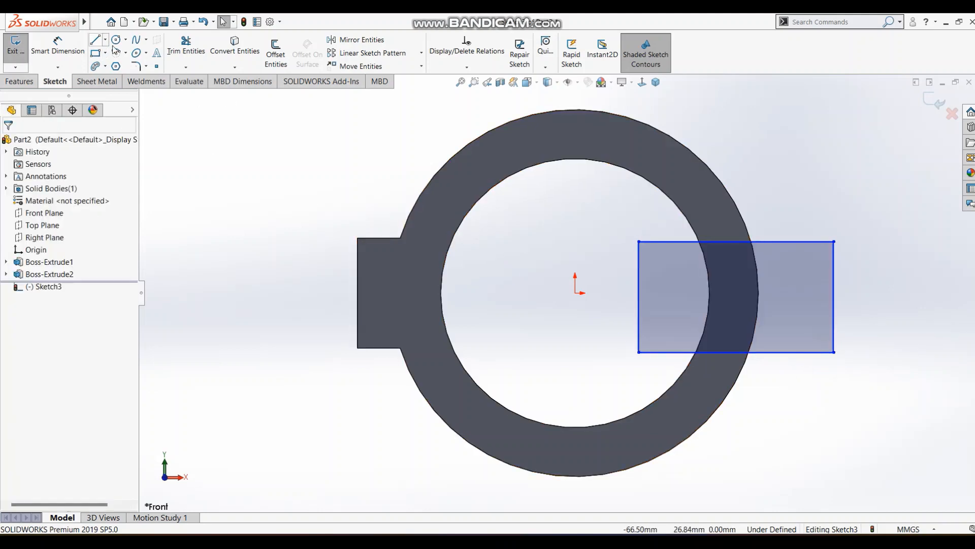
Draw a centerline from the origin to the midpoint of the rectangle's inner side and make it horizontal.
click(105, 39)
click(125, 65)
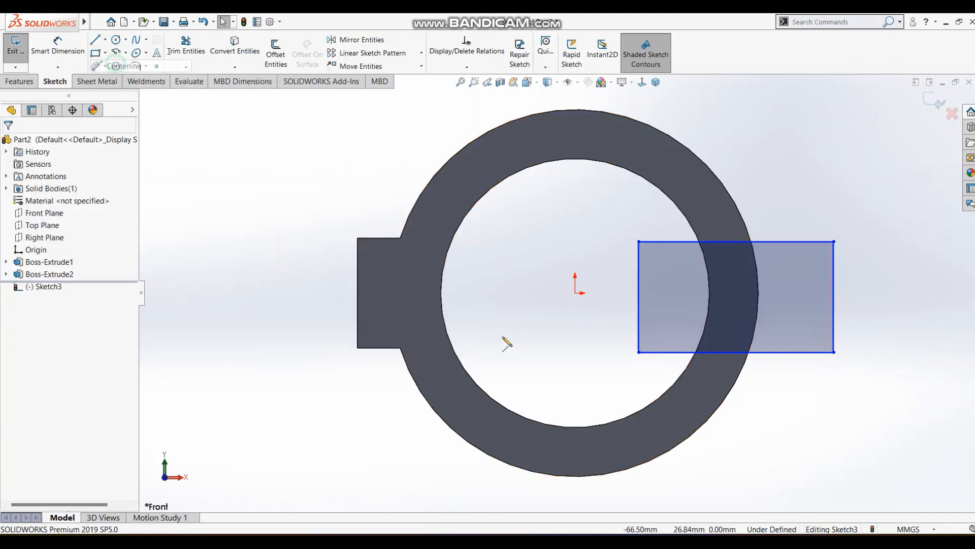
click(577, 294)
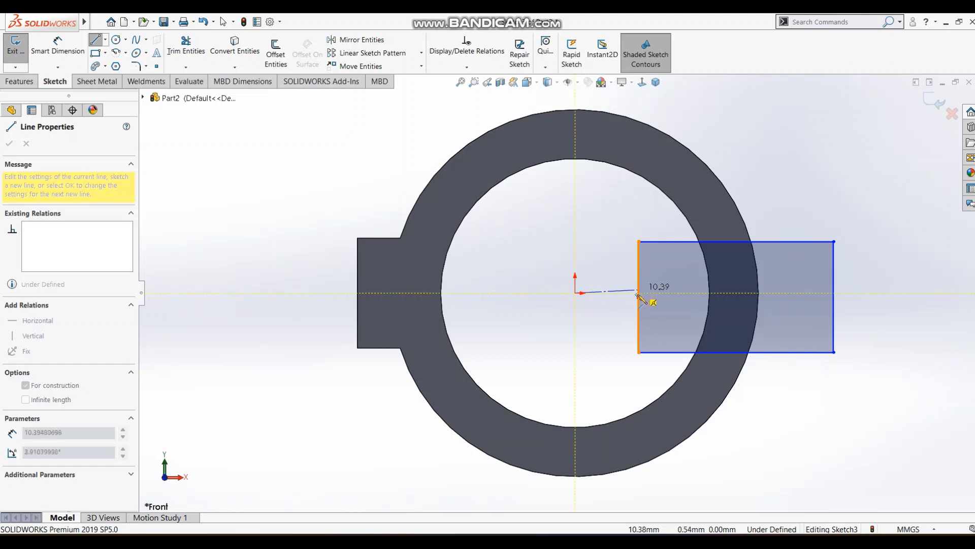
click(638, 297)
key(Escape)
click(630, 296)
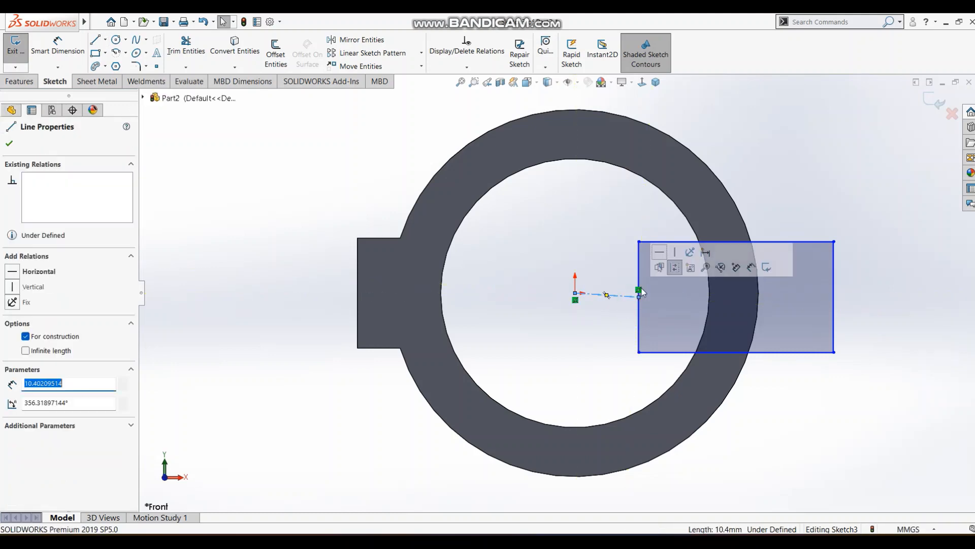
click(659, 253)
click(590, 239)
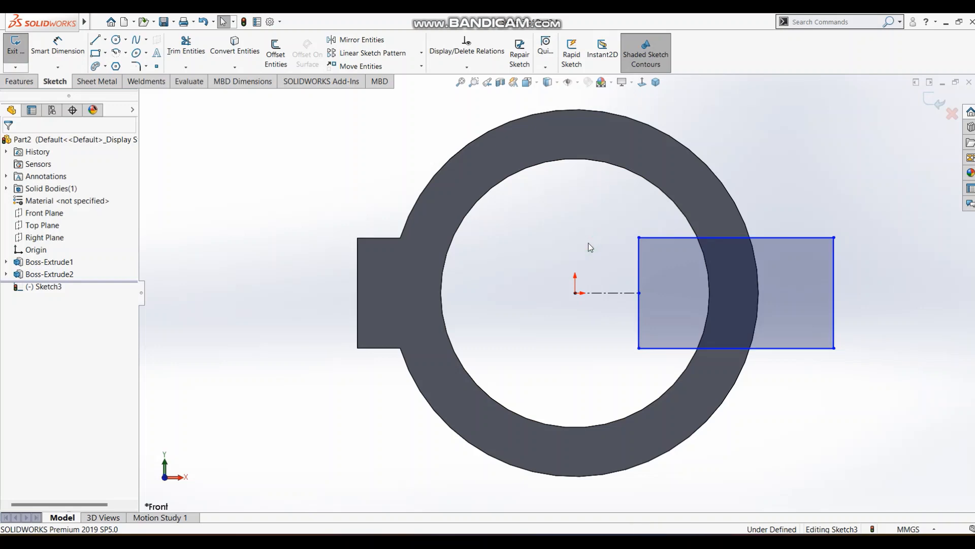
Dimension the height of the rectangle across the ring's right side to 6 mm.
key(s)
click(604, 270)
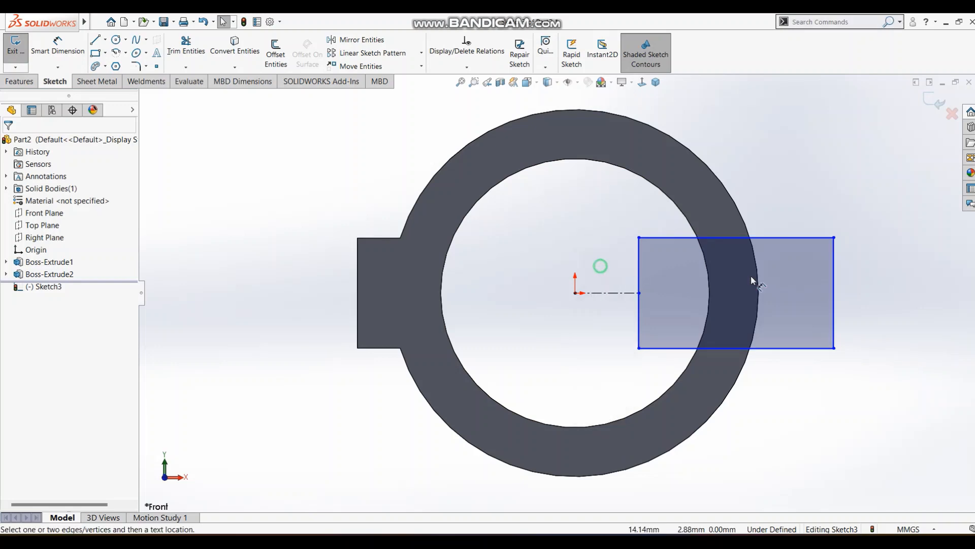
click(833, 269)
click(878, 287)
text(6)
key(Return)
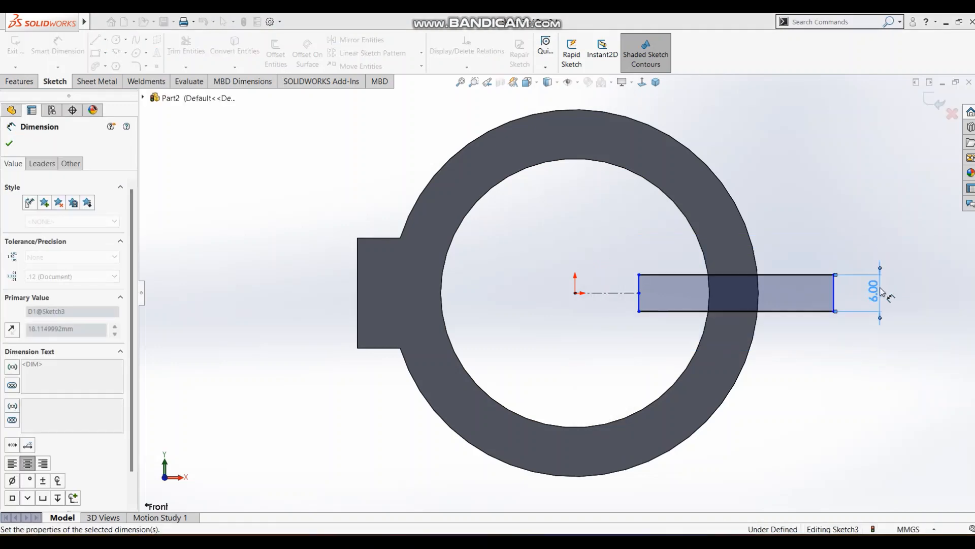
click(777, 220)
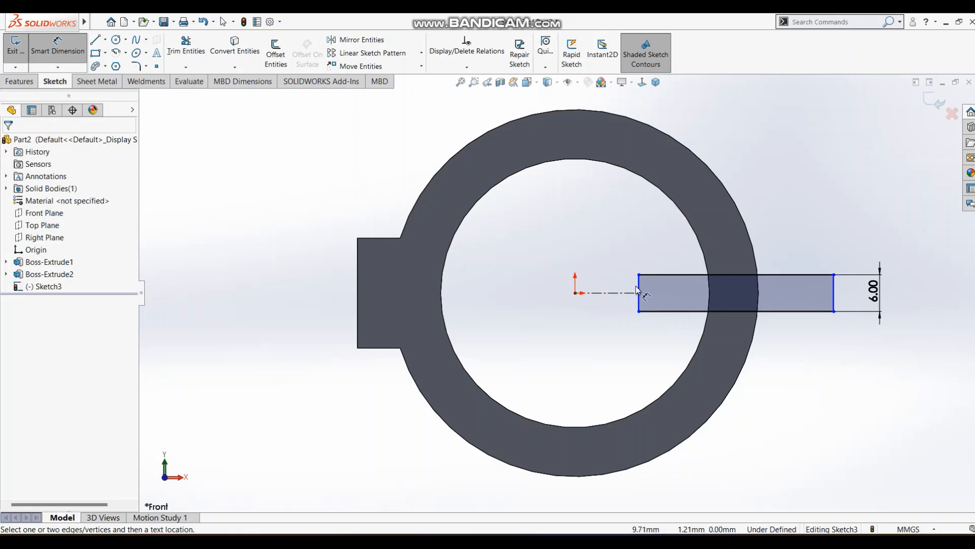
Dimension the rectangle's inner side at 20 mm from the origin and the rectangle's width to 25 mm.
click(576, 293)
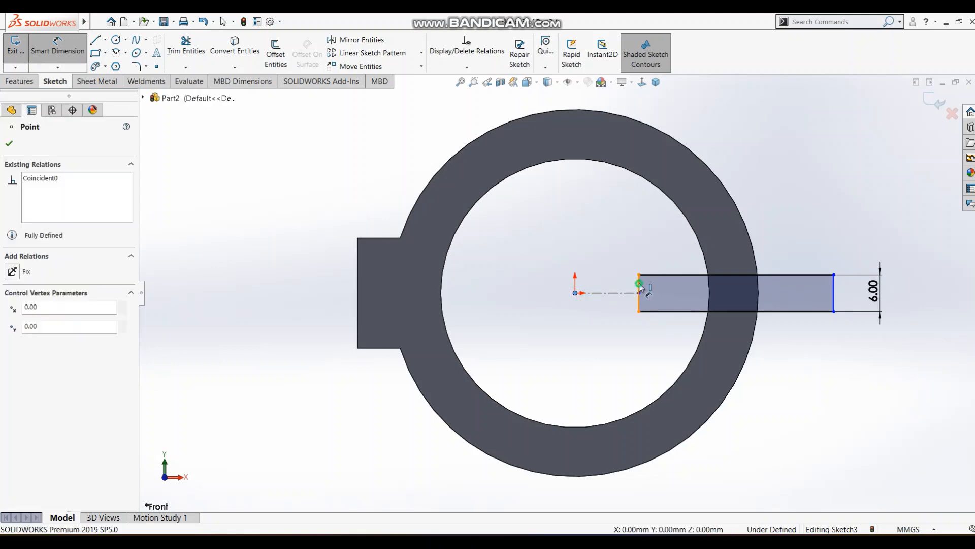
click(639, 287)
click(602, 229)
text(20)
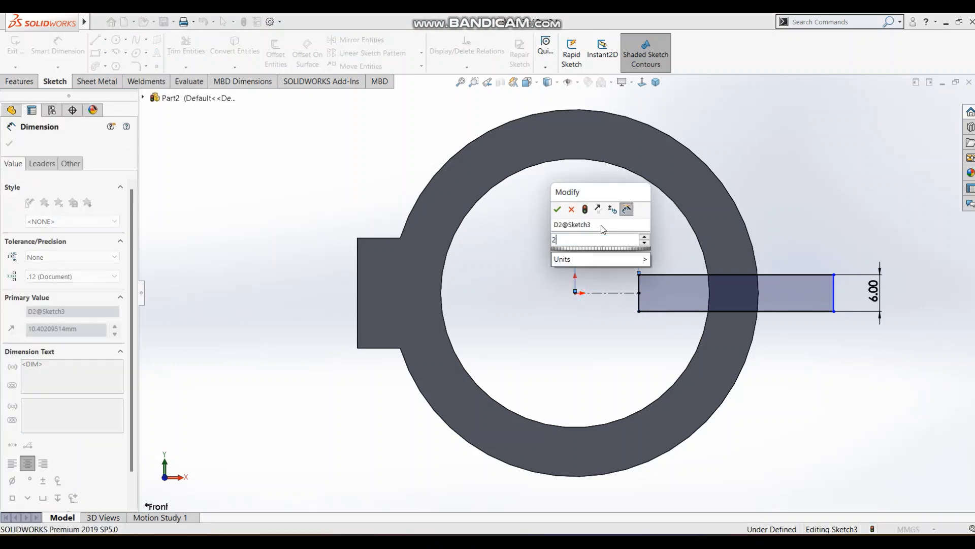
key(Return)
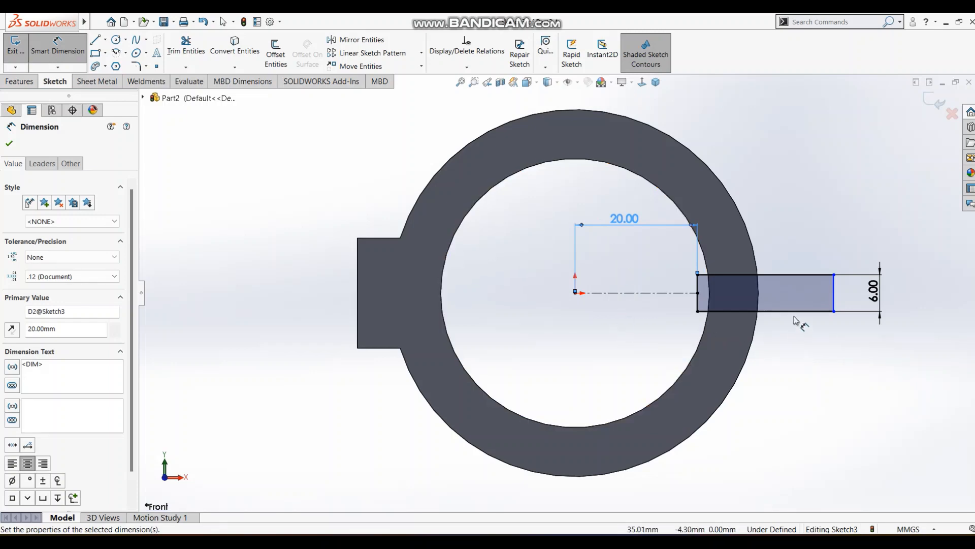
click(793, 319)
click(788, 334)
text(25)
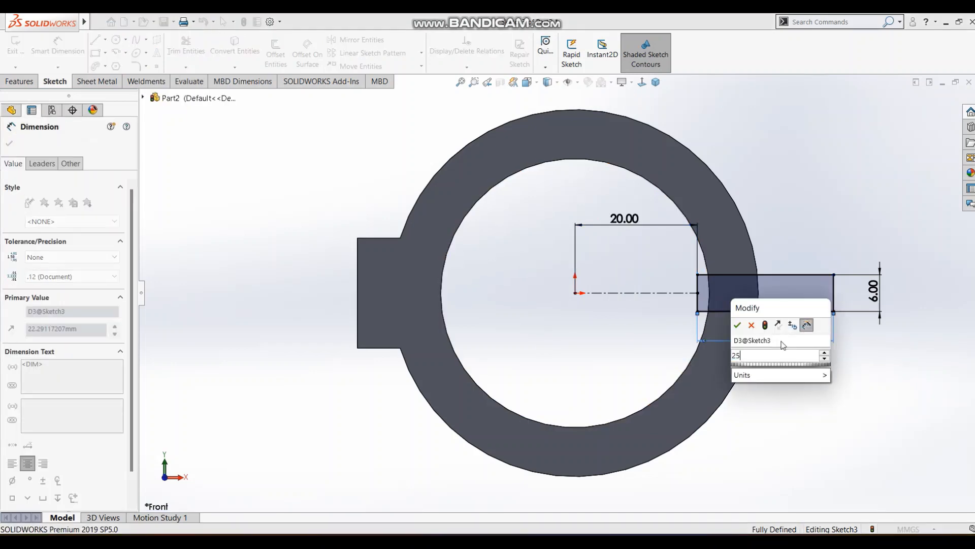
key(Return)
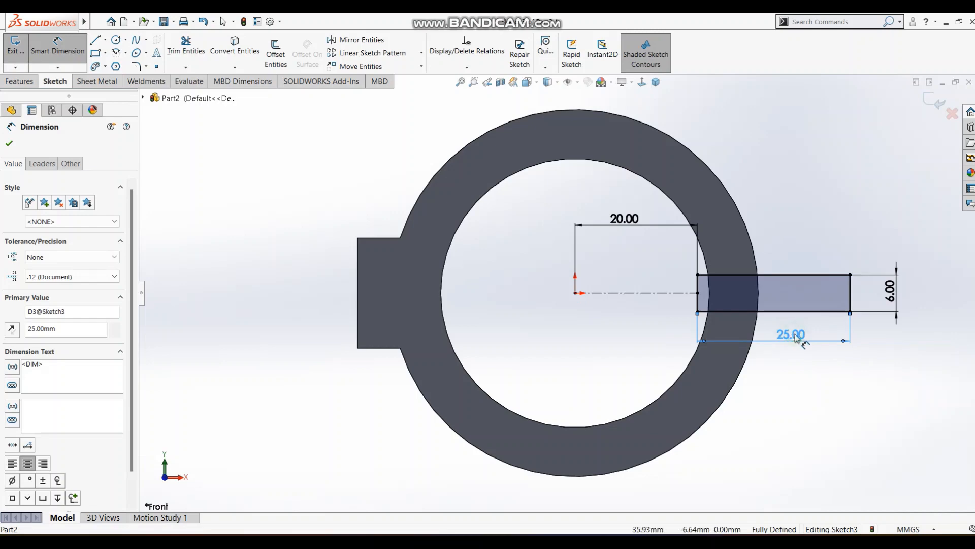
Set the width of the rectangle across the ring's right side to 15 mm and finish the sketch.
double_click(796, 337)
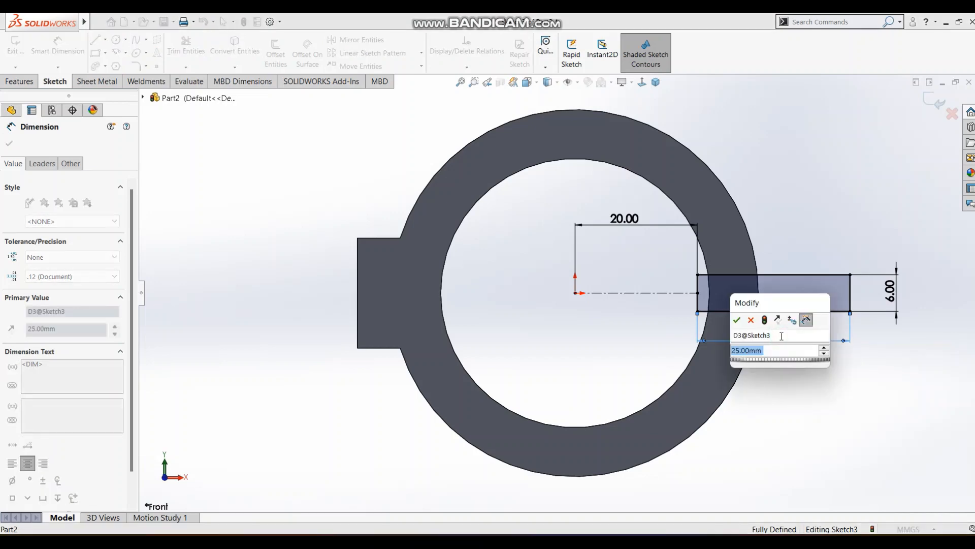
text(15)
key(Return)
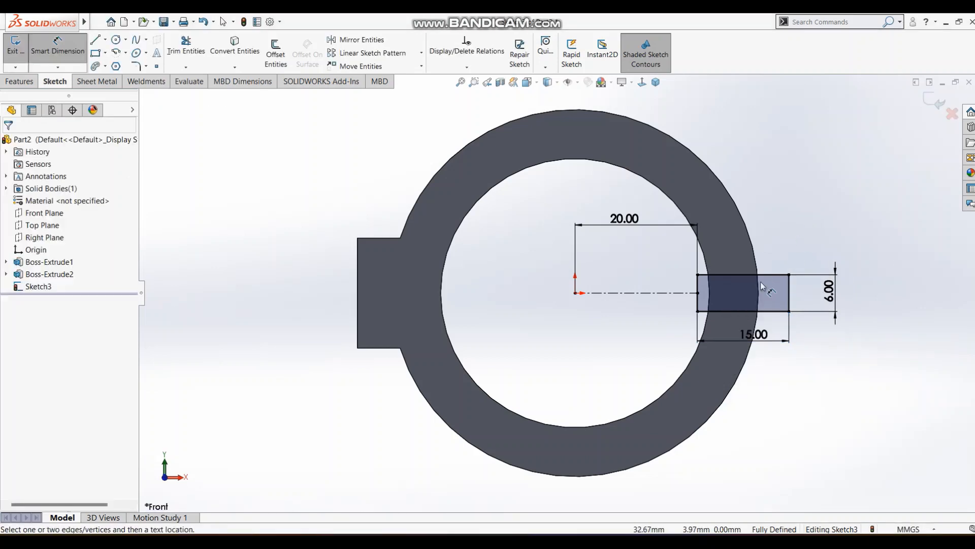
click(927, 106)
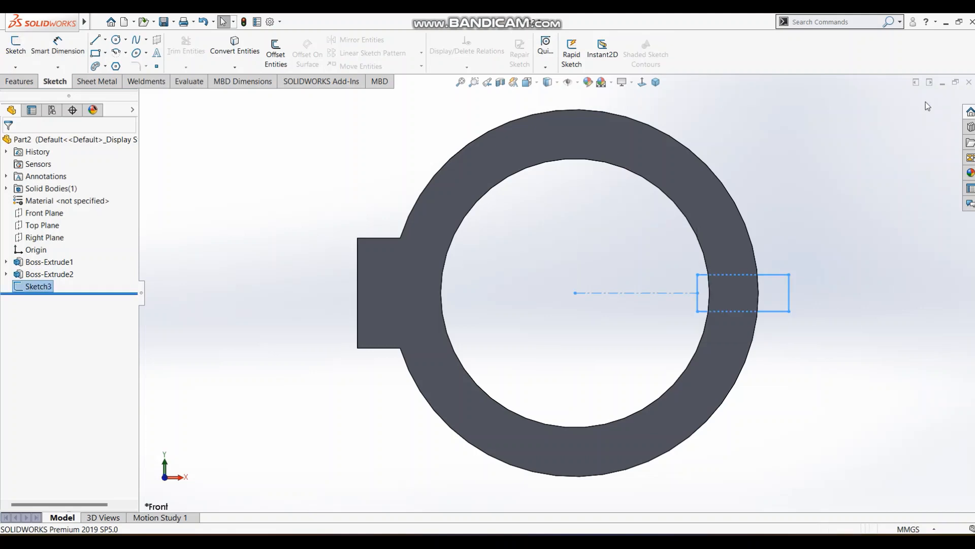
Cut-extrude the rectangle sketch through the ring's wall with the Up To Next end condition.
click(655, 82)
click(20, 81)
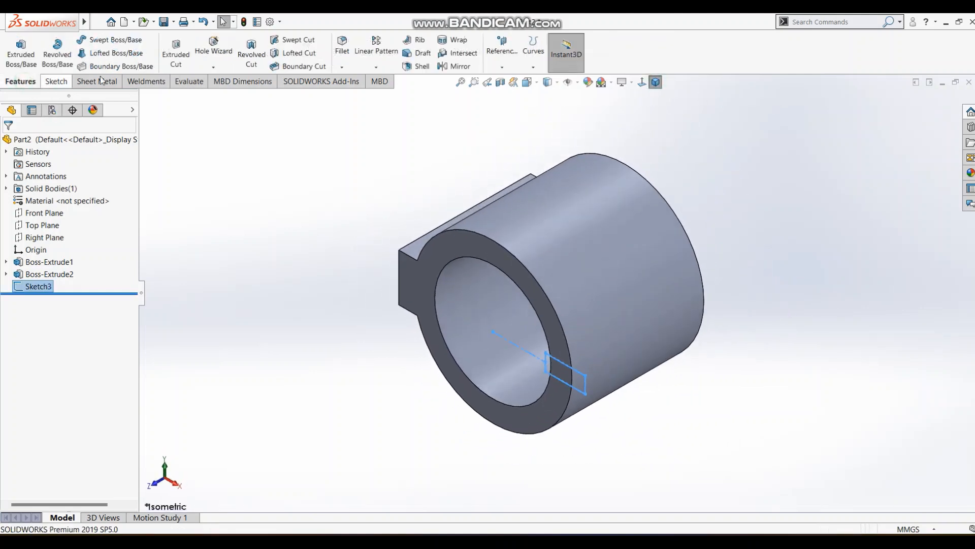
click(175, 54)
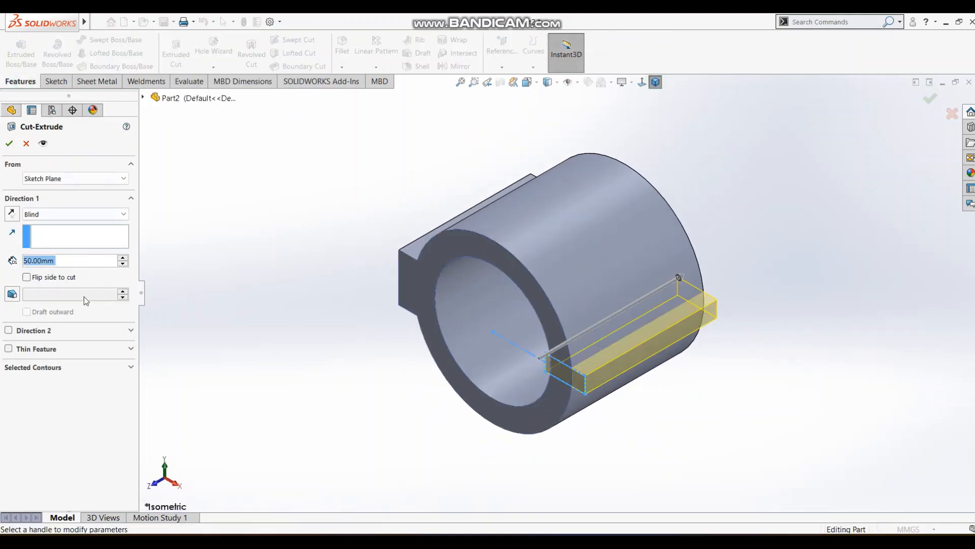
click(71, 214)
click(45, 247)
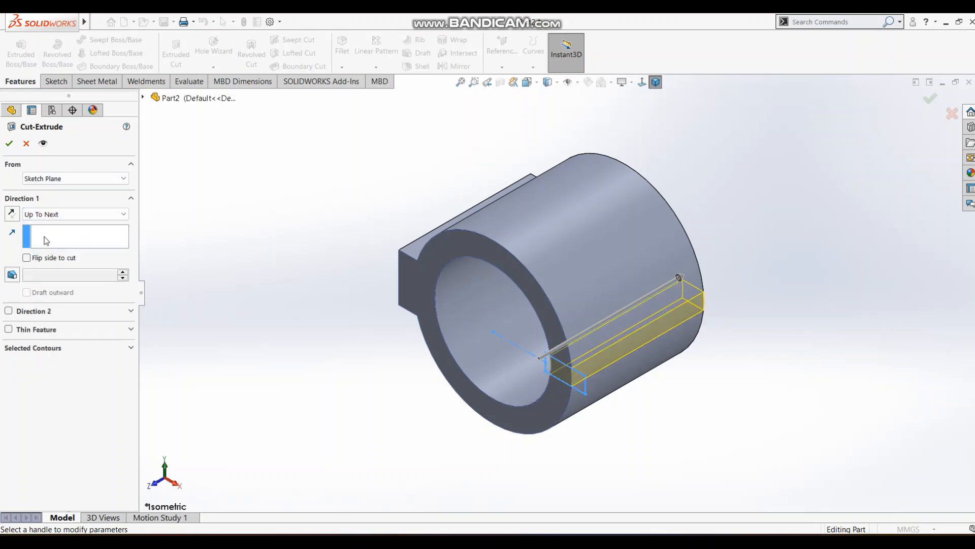
click(10, 144)
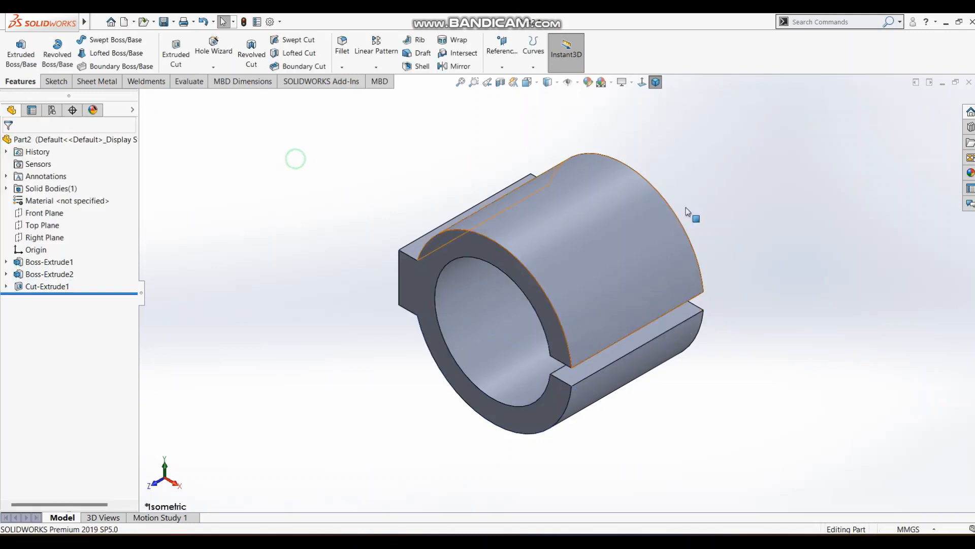
Consult the reference drawing, then sketch a corner rectangle about 36 by 8.5 mm on the ring's front face, outward from the gap's upper inner corner.
key(alt+Tab)
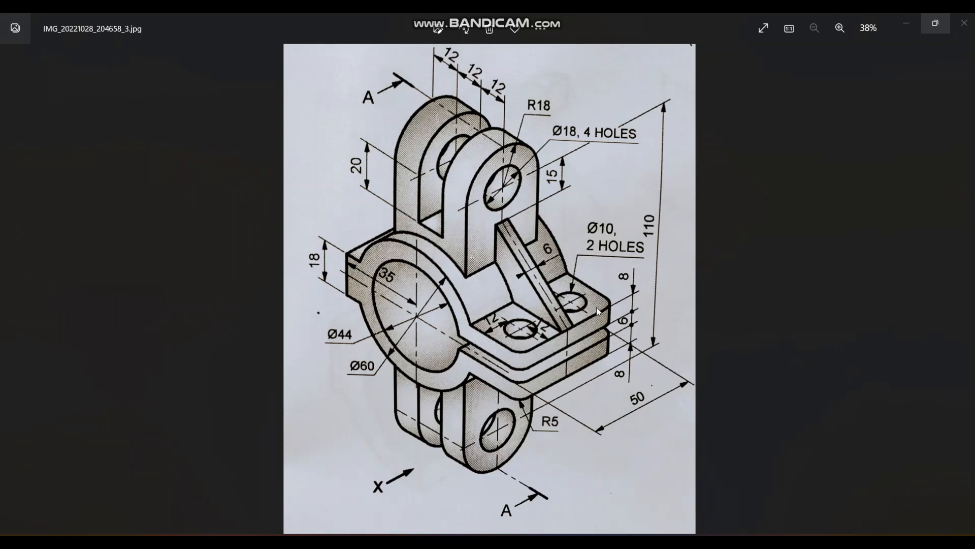
key(alt+Tab)
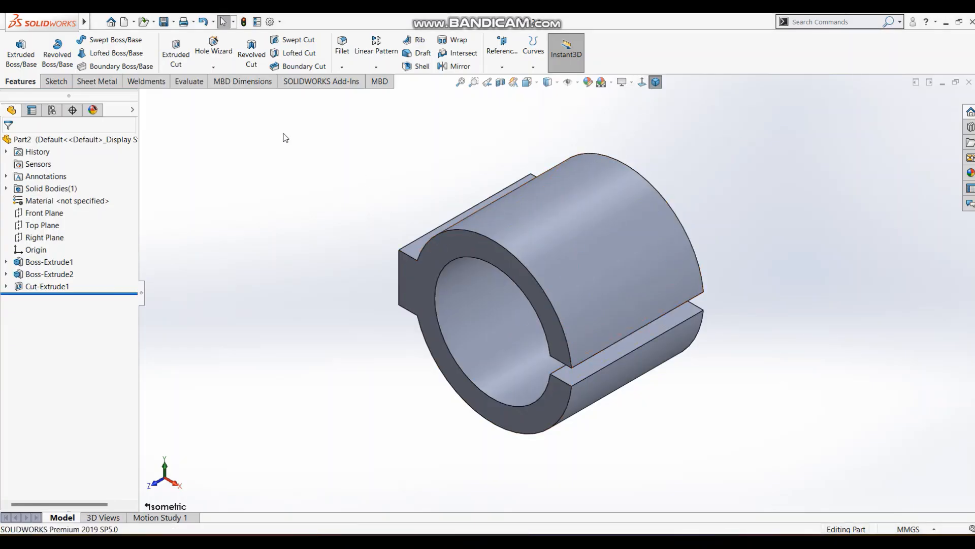
click(56, 81)
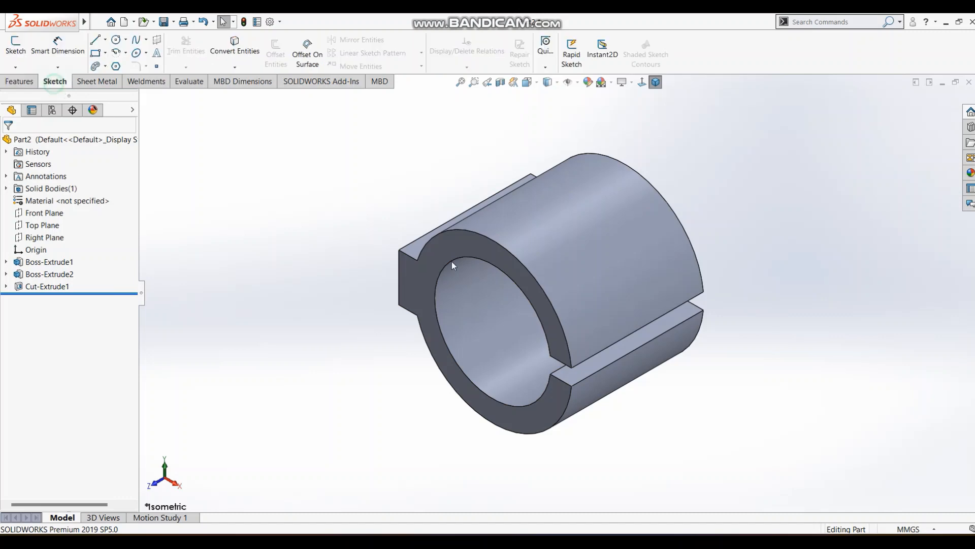
click(529, 279)
click(642, 83)
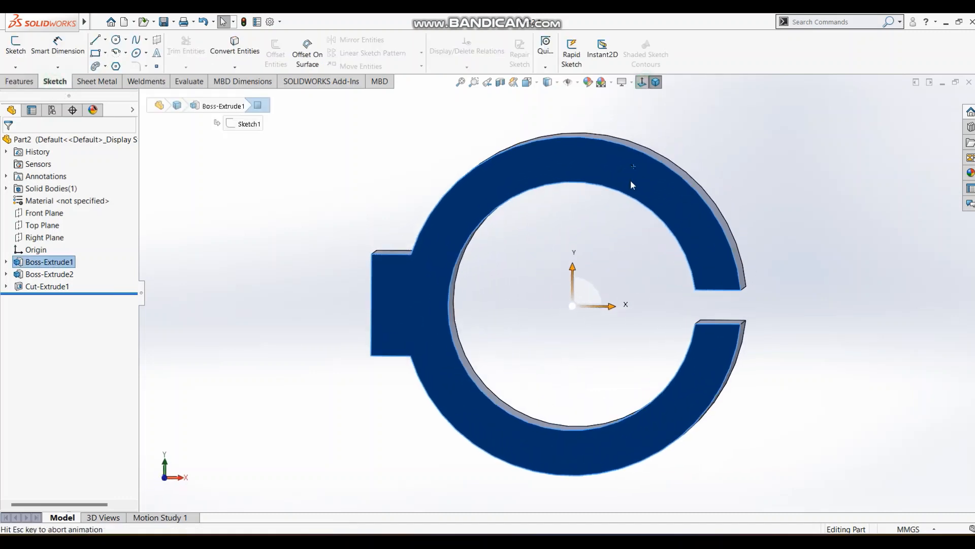
click(330, 195)
click(95, 54)
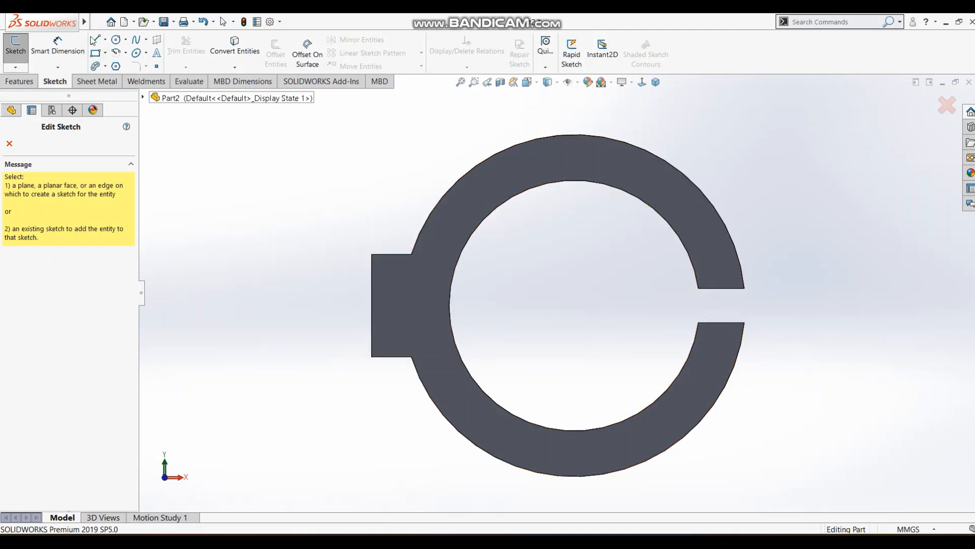
click(700, 288)
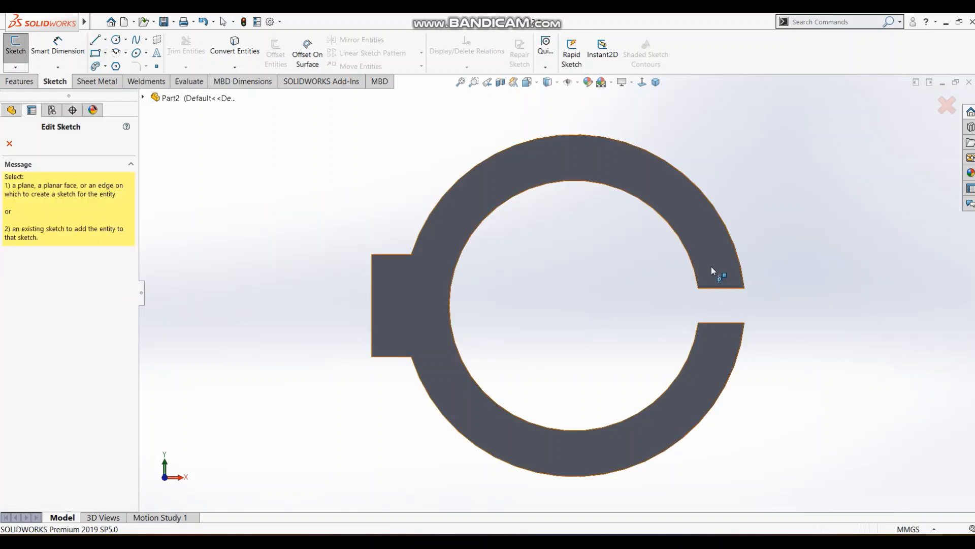
click(699, 288)
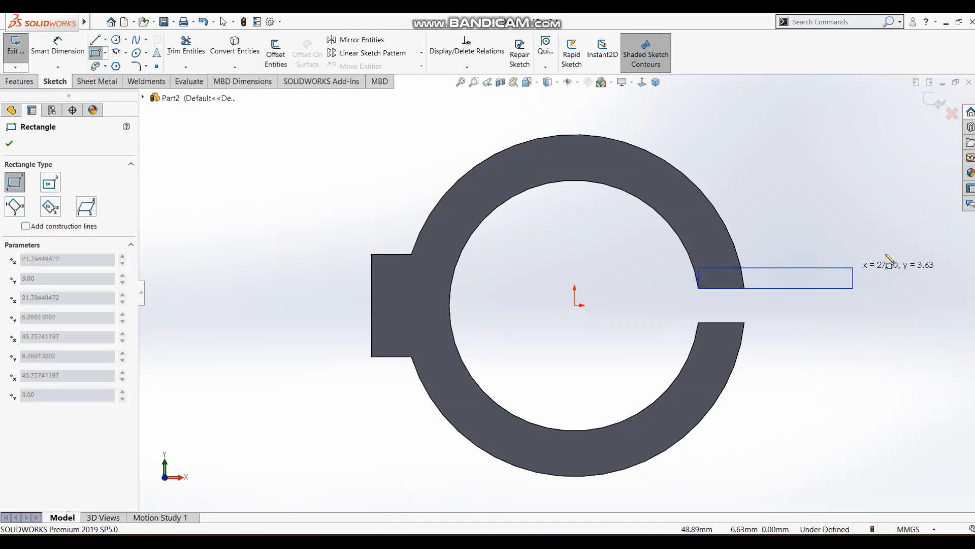
click(902, 240)
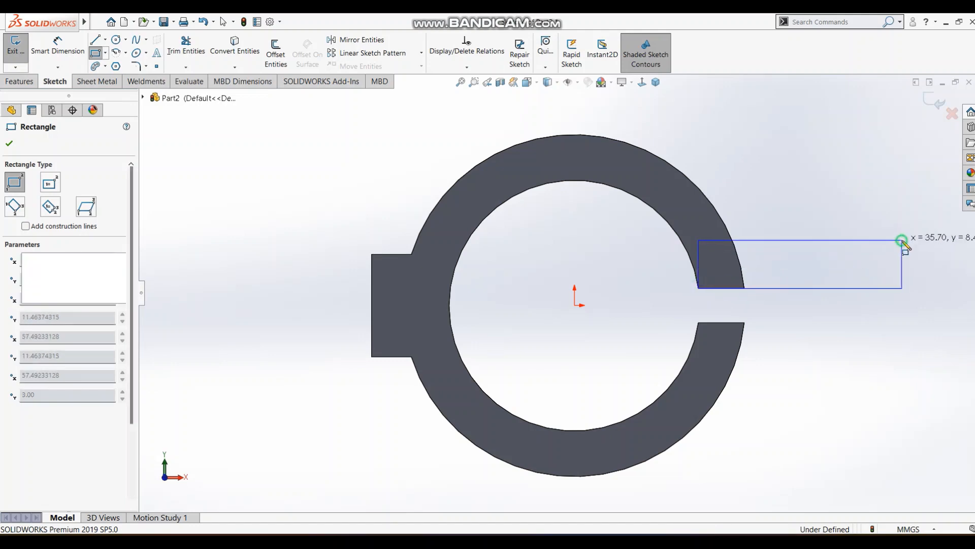
Sketch a second corner rectangle about 36 by 7 mm, outward and downward from the gap's lower inner corner.
click(701, 323)
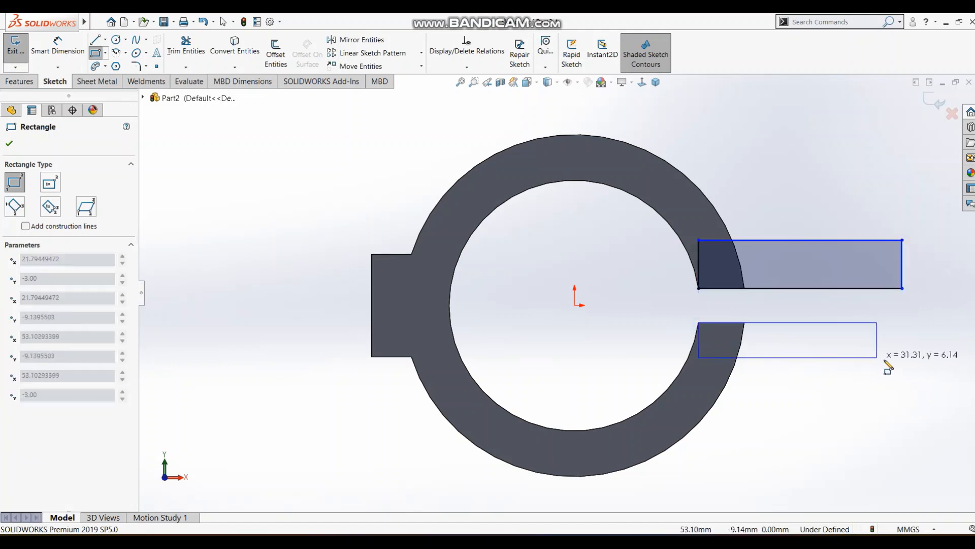
click(902, 362)
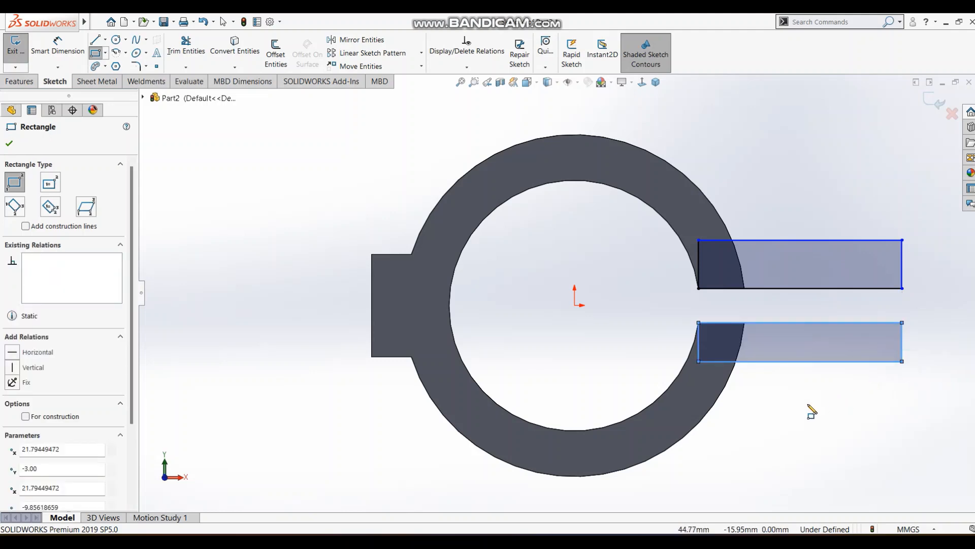
key(Escape)
Dimension the upper rectangle's height to 8 mm.
scroll(765, 254, up, 3)
scroll(766, 254, down, 2)
scroll(580, 311, down, 2)
key(s)
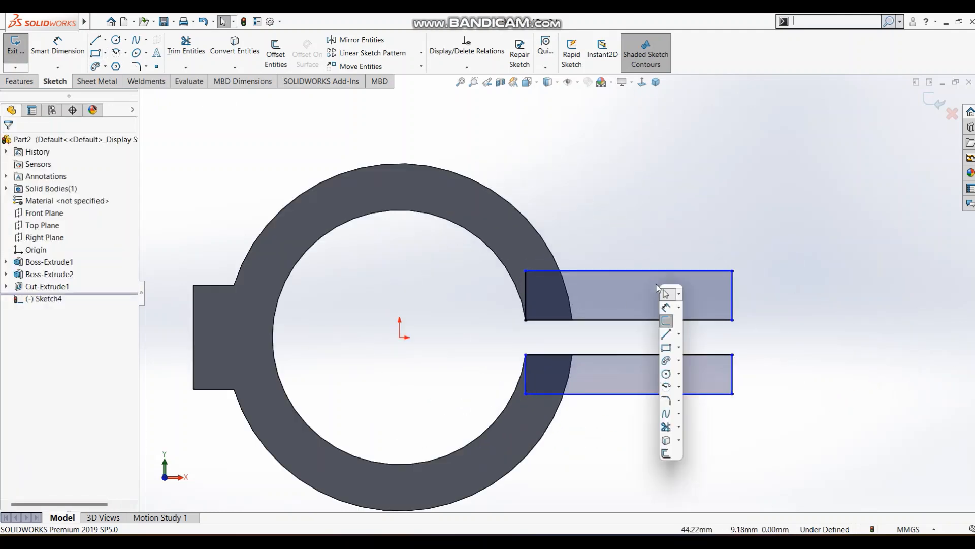
click(668, 296)
click(735, 294)
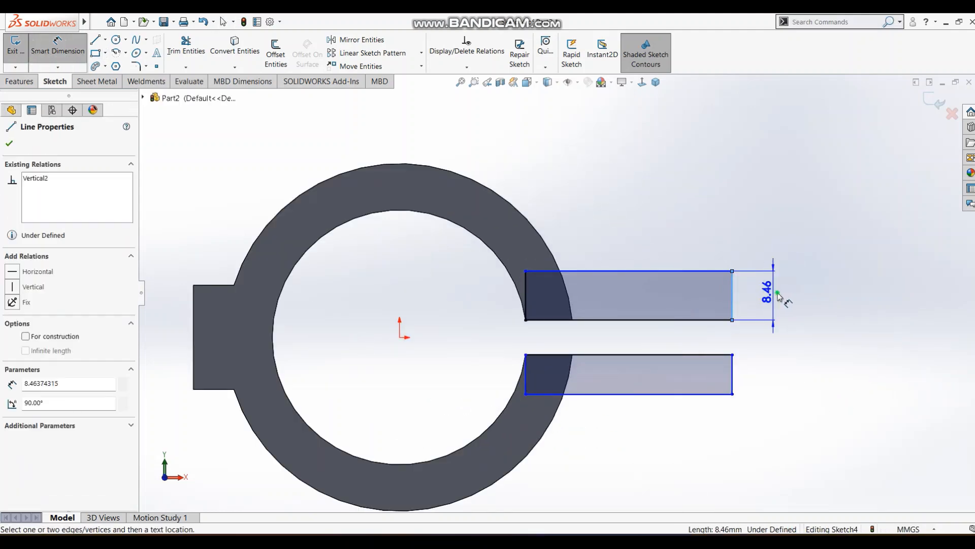
click(772, 305)
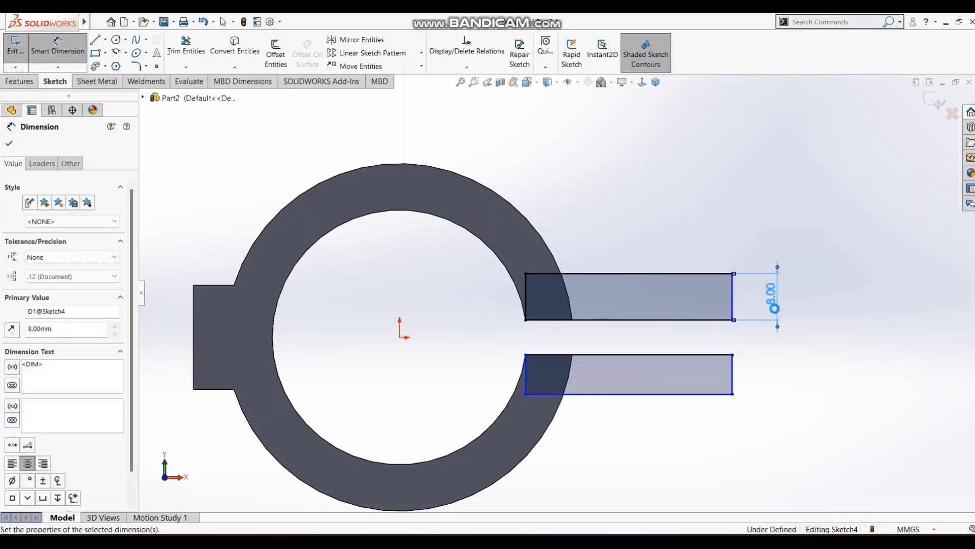
Dimension the lower rectangle's height to 8 mm.
click(732, 373)
click(788, 376)
text(8)
key(Return)
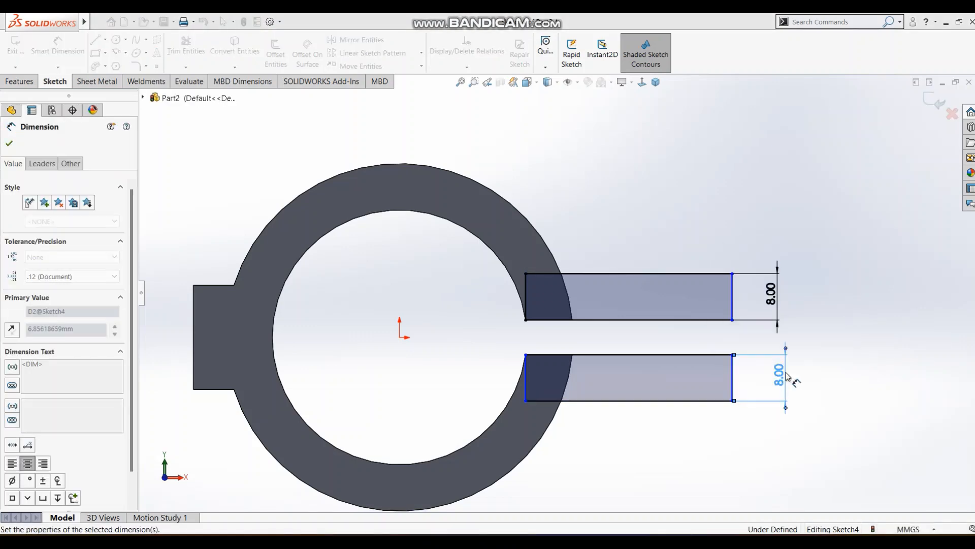
click(753, 478)
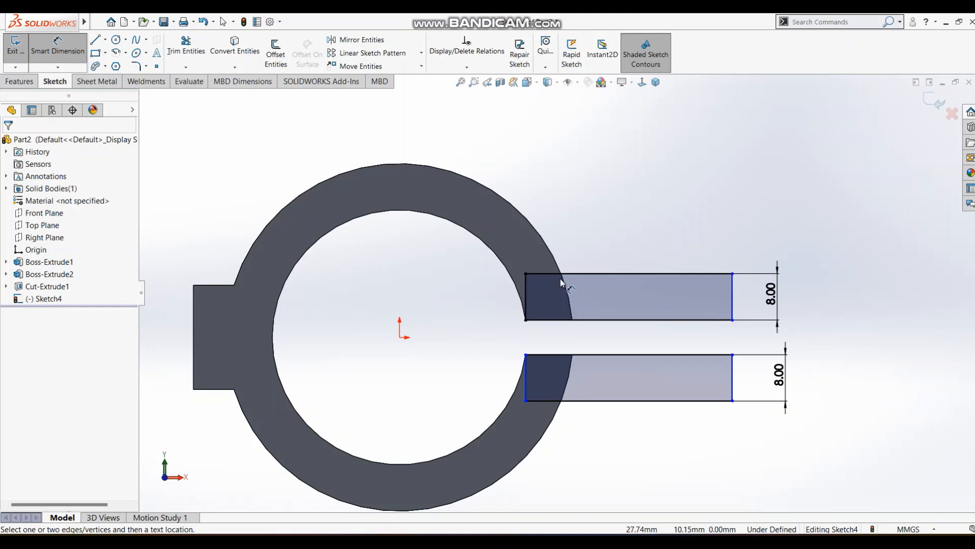
Place a sketch point on the ring's outer edge and make it coincident with the upper rectangle's top side.
click(156, 68)
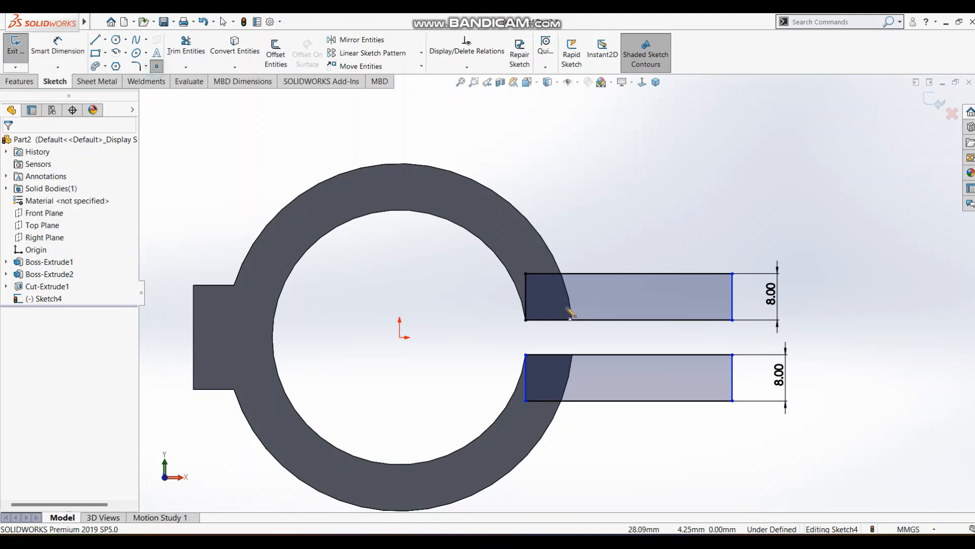
click(551, 251)
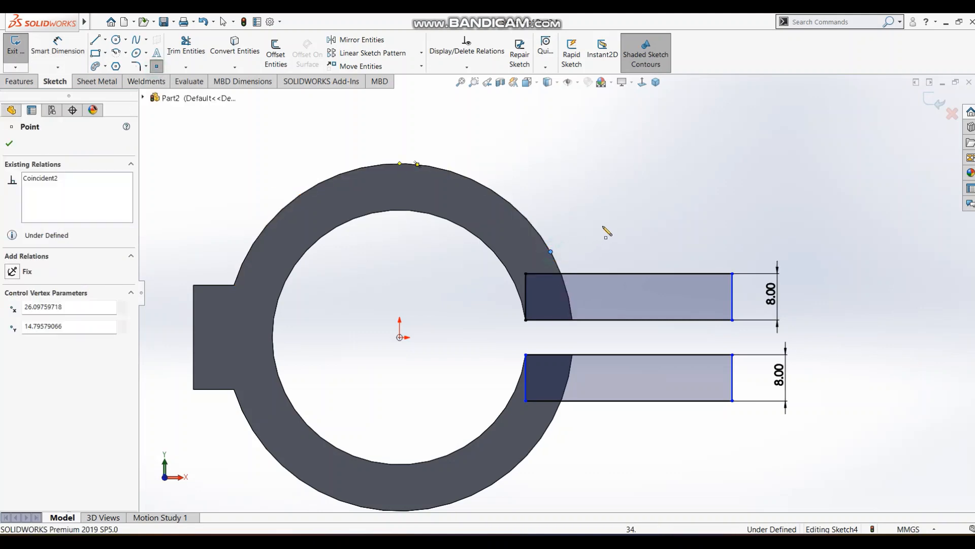
key(Escape)
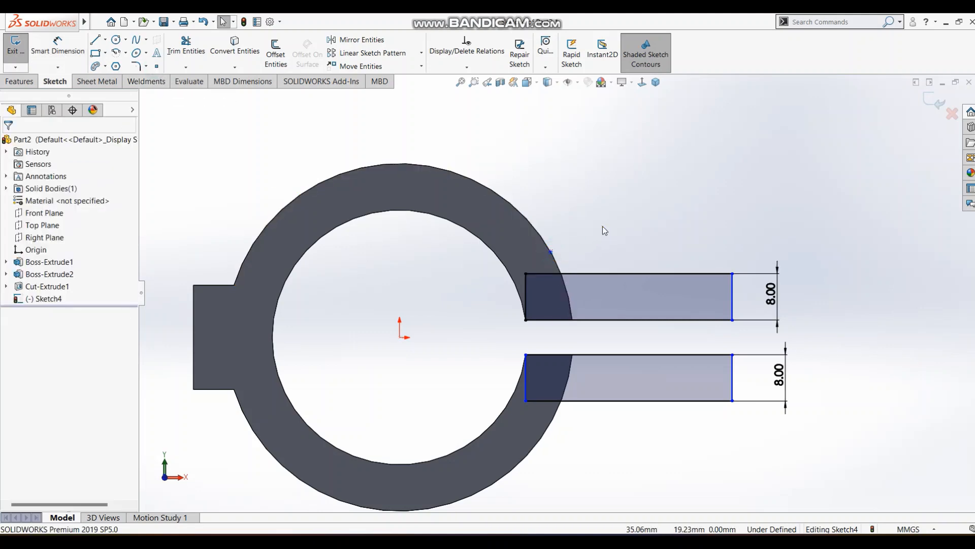
click(551, 251)
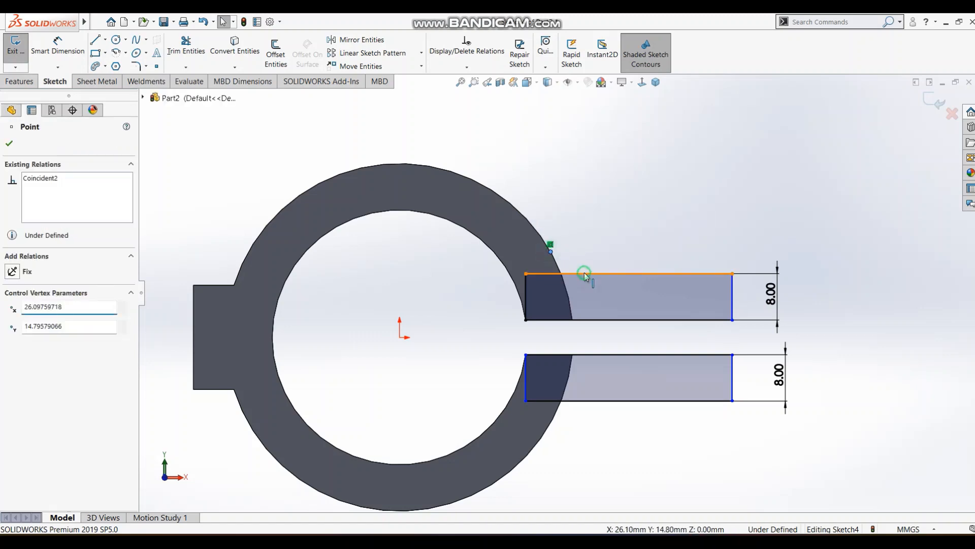
ctrl+click(584, 273)
click(632, 231)
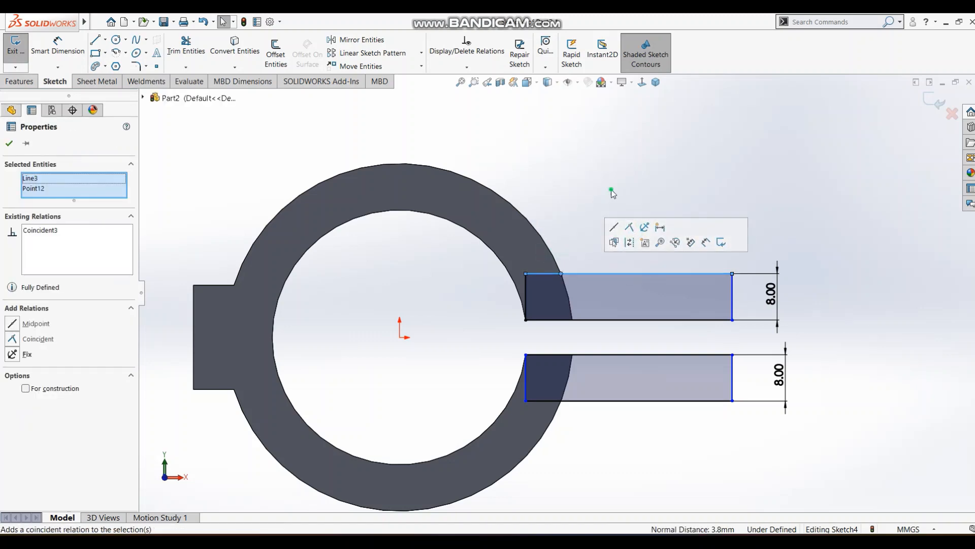
click(605, 235)
Dimension the distance from the sketch point on the ring's outer edge to the upper rectangle's outer side to 24 mm.
key(s)
click(615, 259)
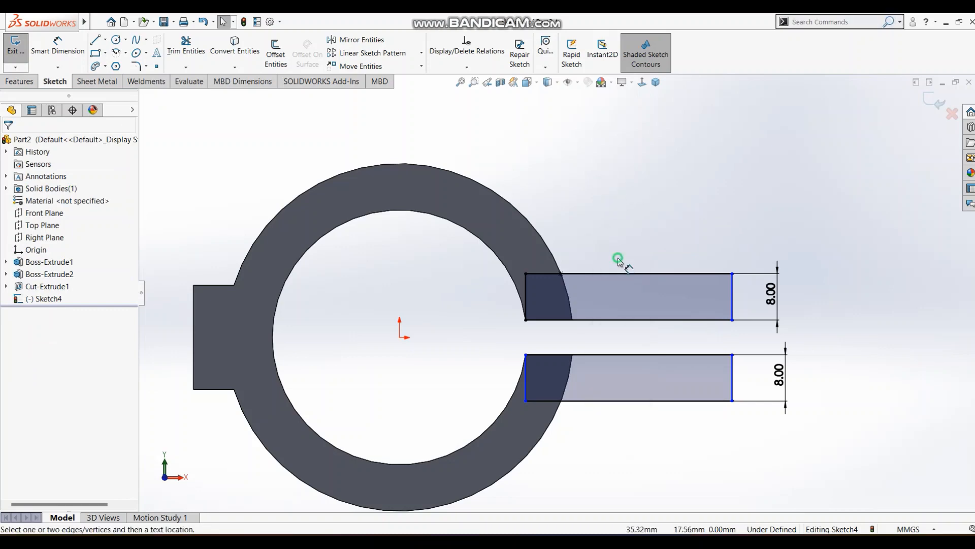
click(561, 273)
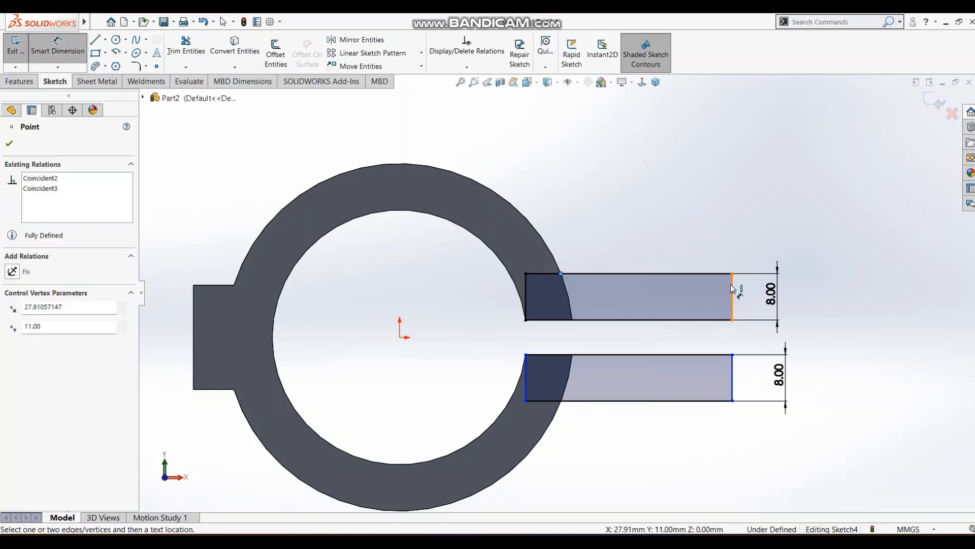
click(731, 288)
click(660, 243)
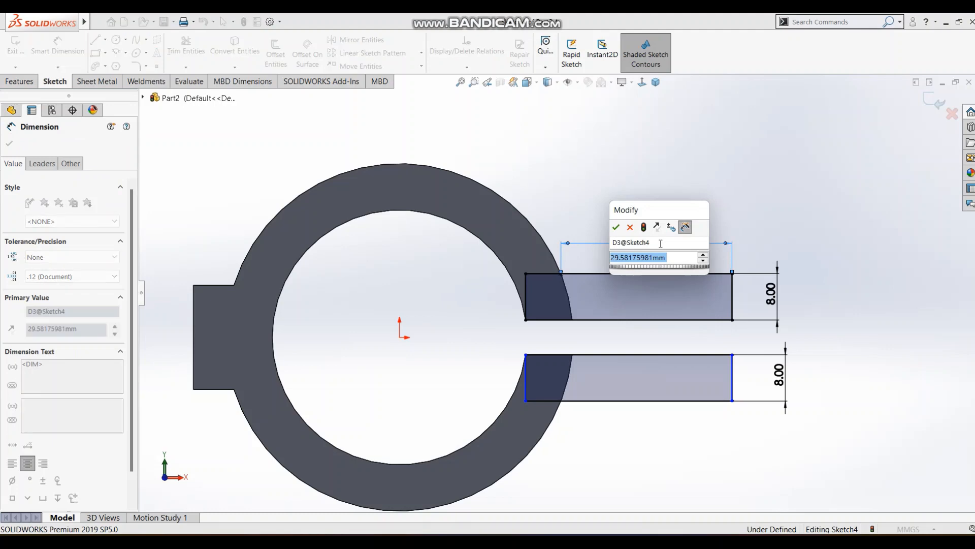
text(24)
key(Return)
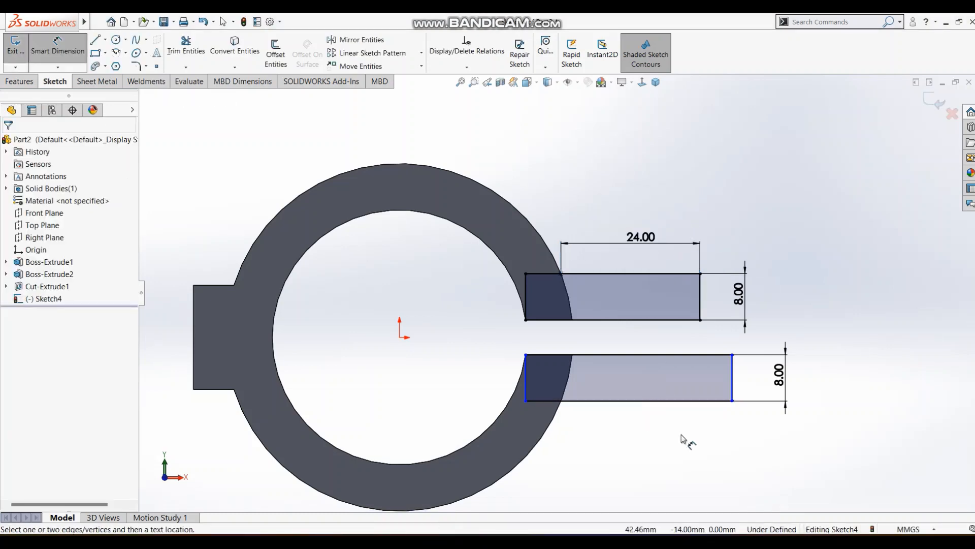
key(Escape)
Make the outer sides of the lower and upper rectangles collinear.
click(733, 374)
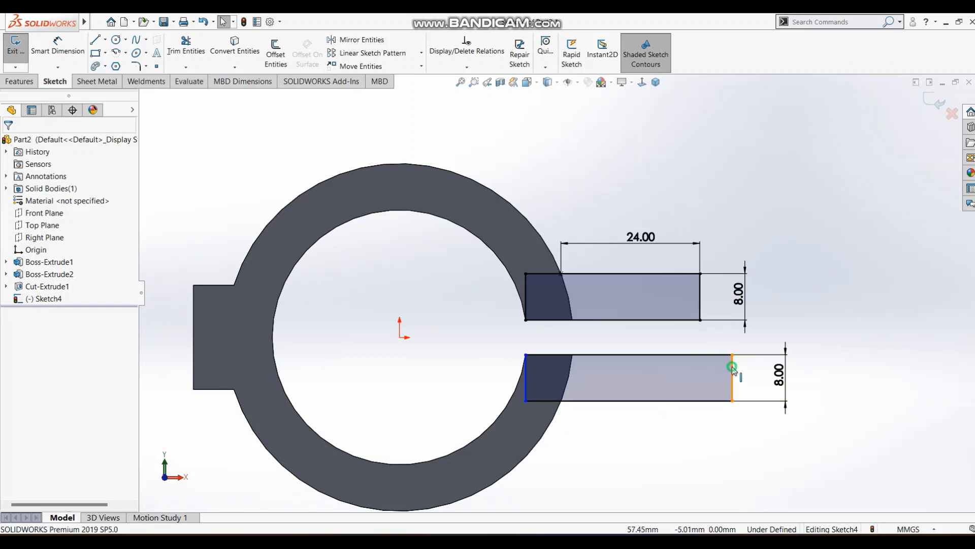
ctrl+click(702, 310)
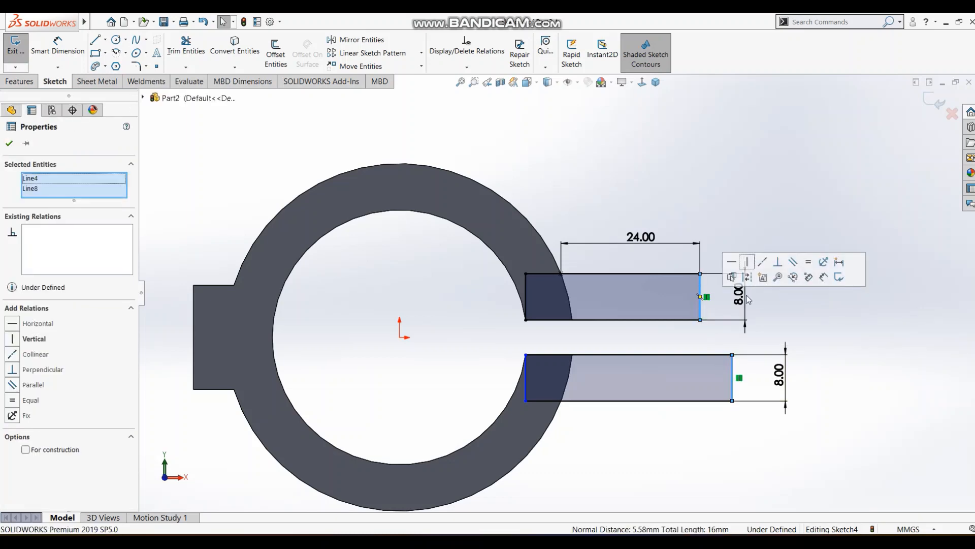
click(765, 265)
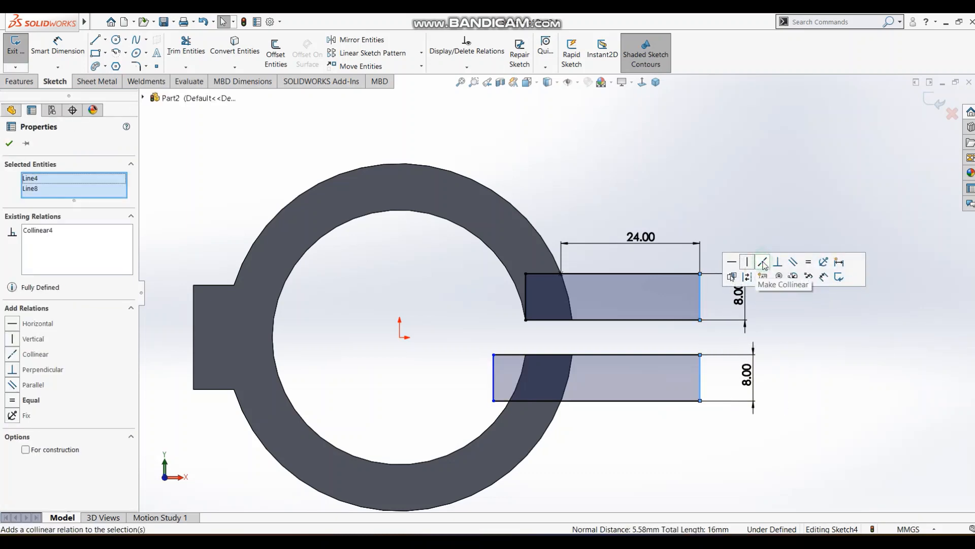
click(772, 202)
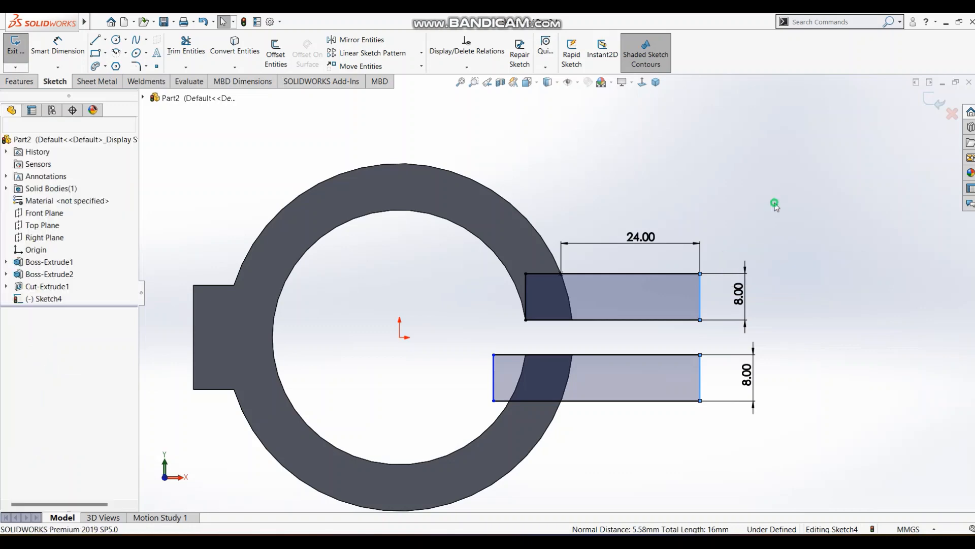
Make the lower rectangle's upper inner corner coincident with the end point of the ring's inner edge at the gap.
click(493, 354)
ctrl+click(526, 355)
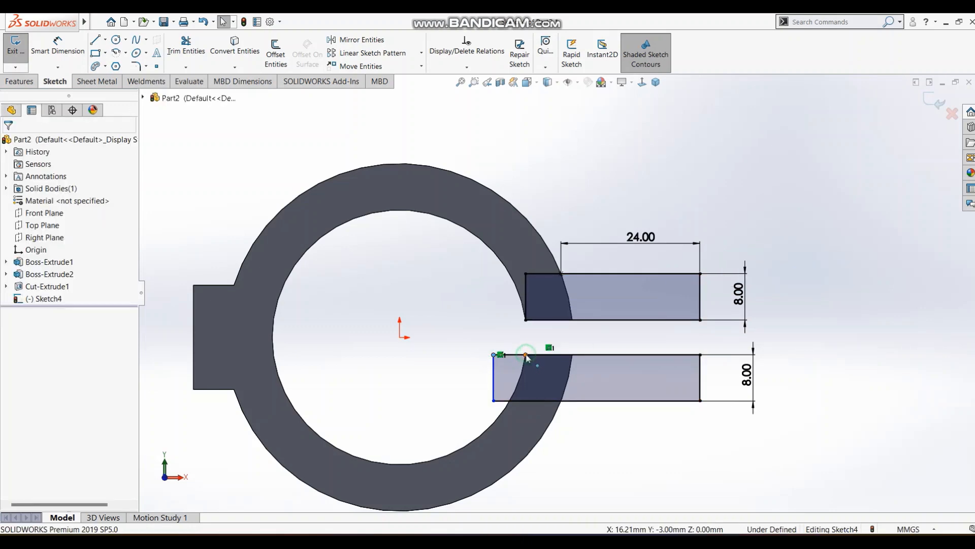
click(585, 309)
click(690, 138)
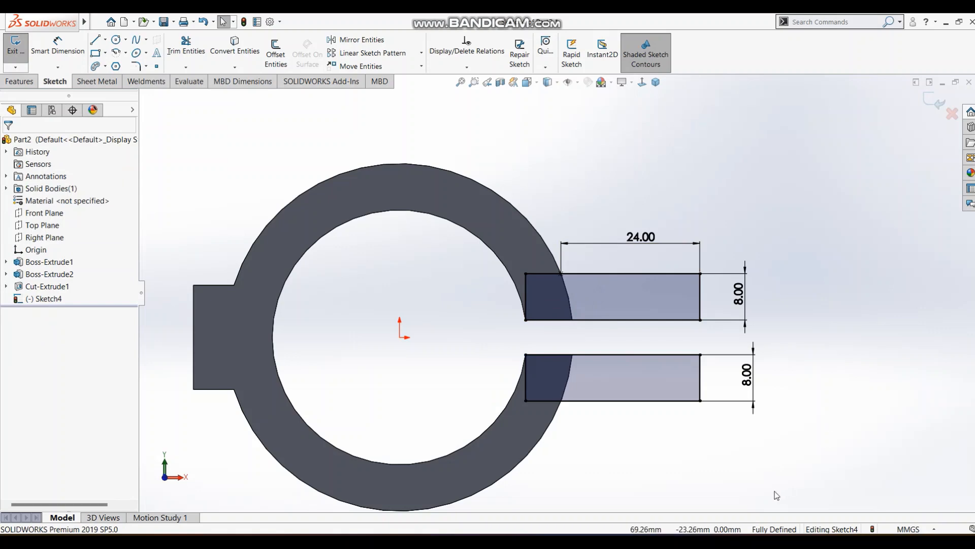
Finish the sketch and extrude both flange rectangles 50 mm in the reversed direction along the ring, merged with the body.
click(934, 103)
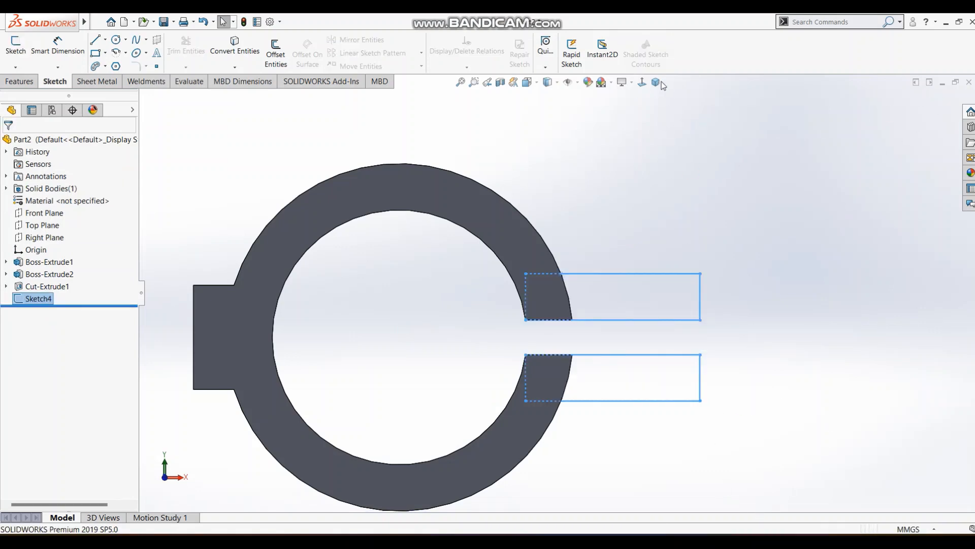
click(656, 82)
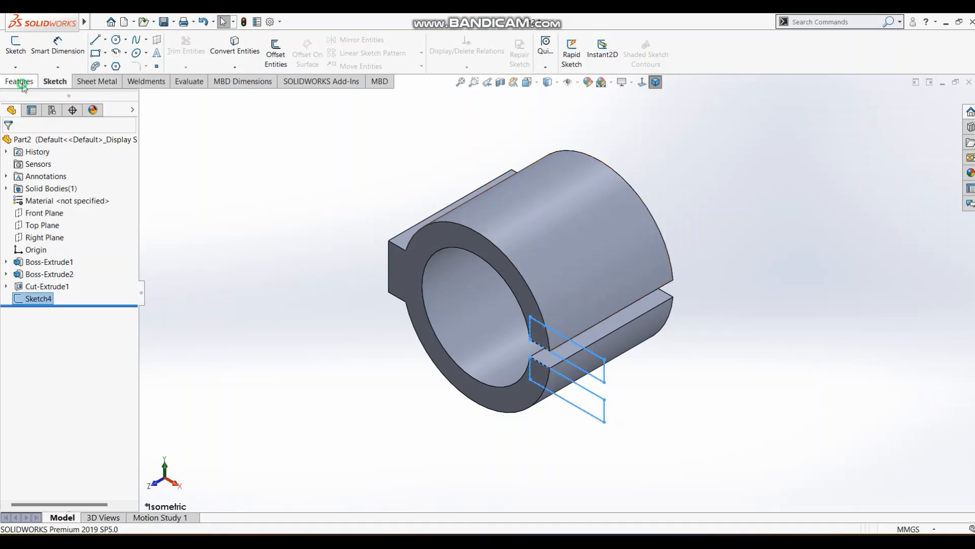
click(20, 82)
click(20, 53)
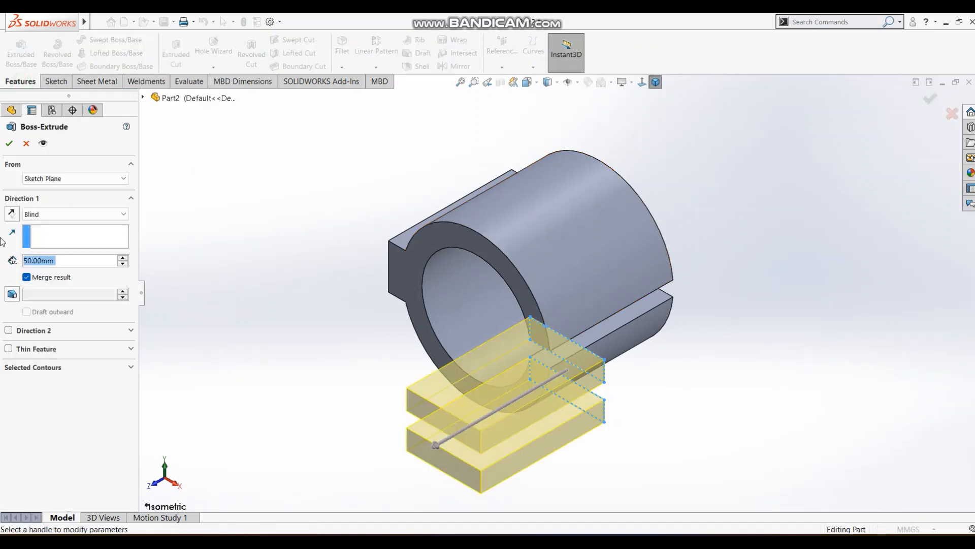
click(12, 214)
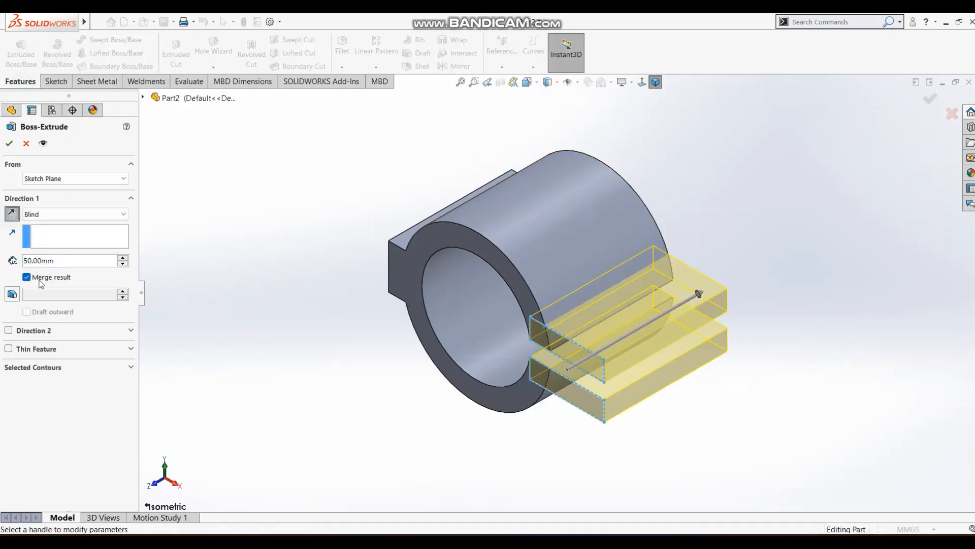
click(10, 144)
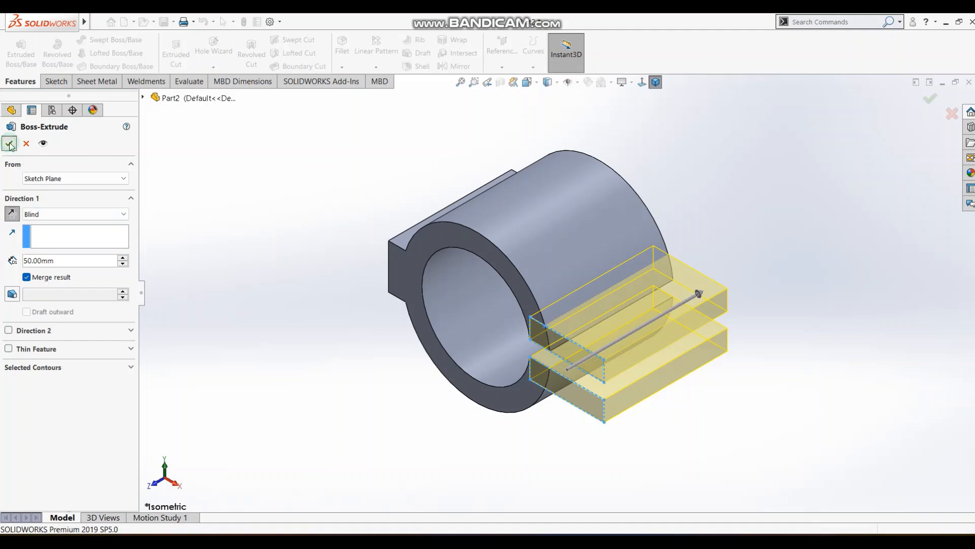
middle_drag(653, 307, 722, 142)
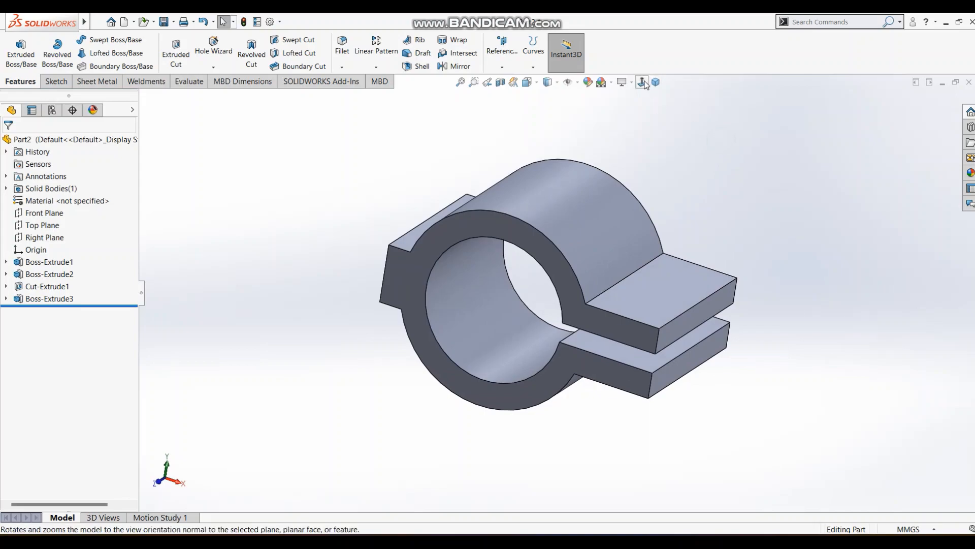
click(643, 83)
click(729, 155)
Check the reference drawing and fillet the four vertical outer corner edges of the two flanges with a 5 mm radius.
key(alt+Tab)
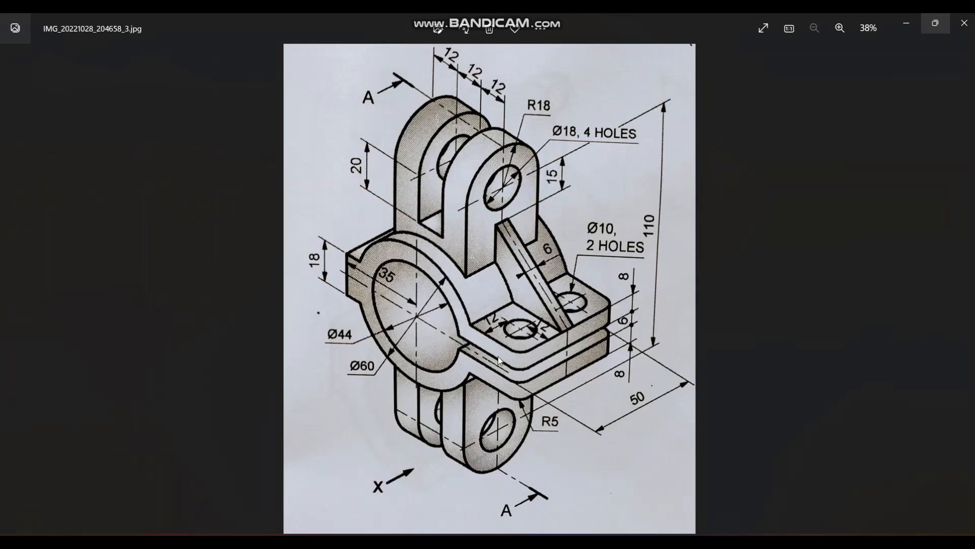
key(alt+Tab)
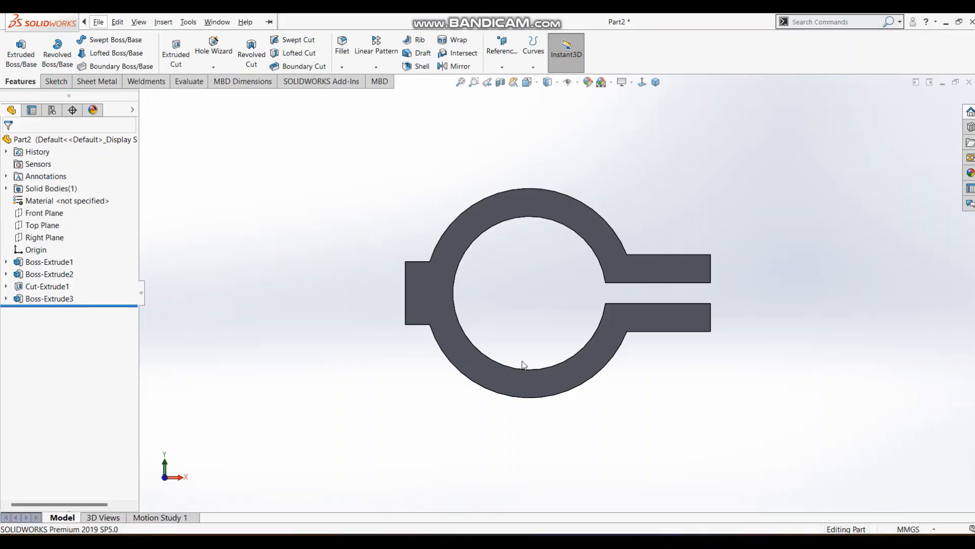
key(alt+Tab)
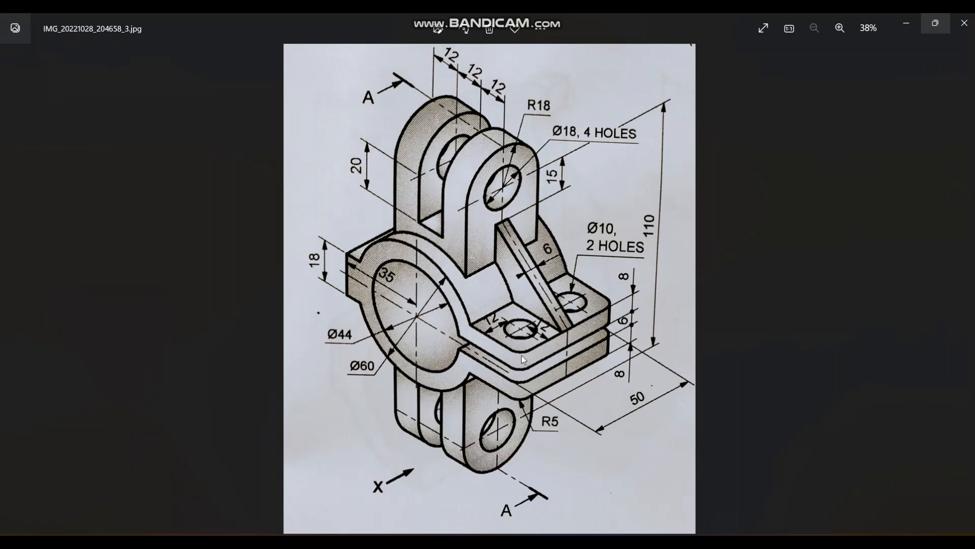
key(alt+Tab)
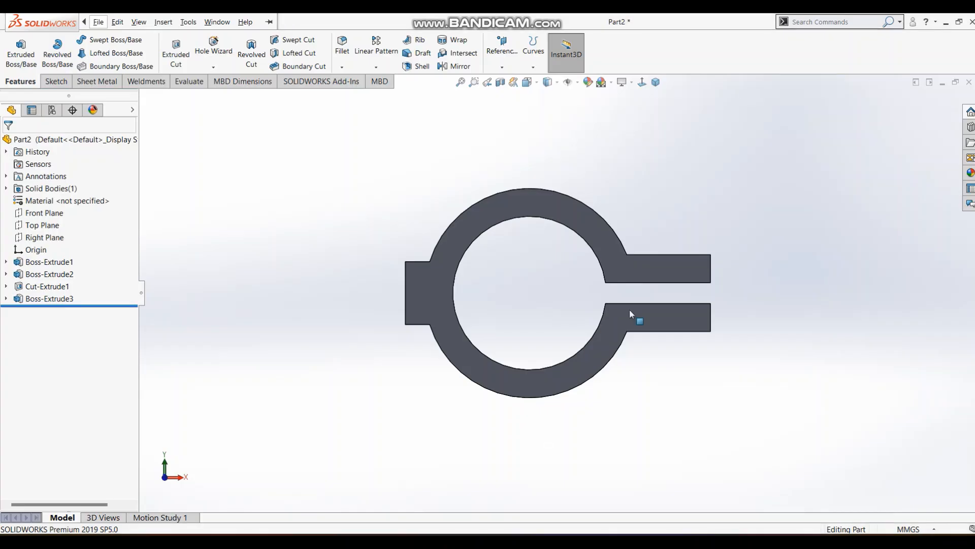
middle_drag(700, 220, 670, 324)
click(343, 53)
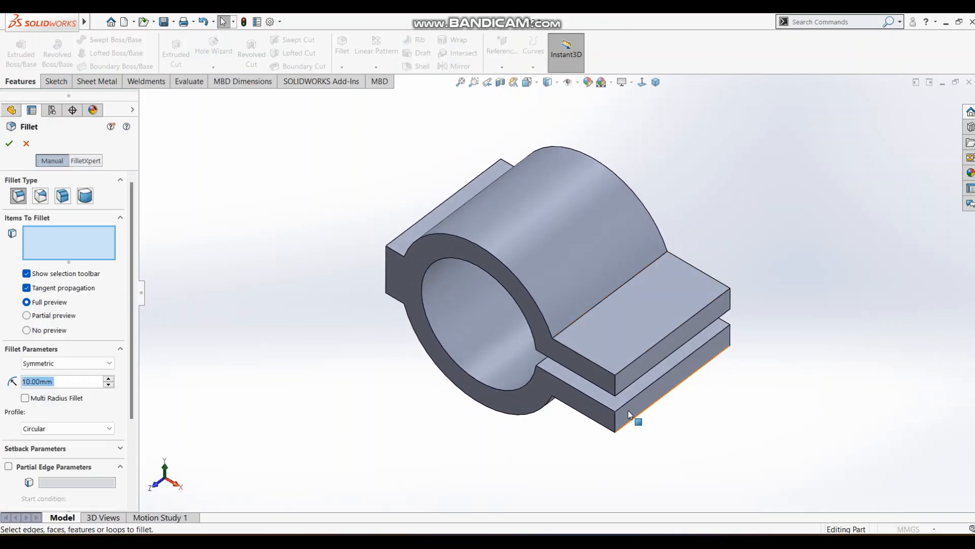
click(616, 389)
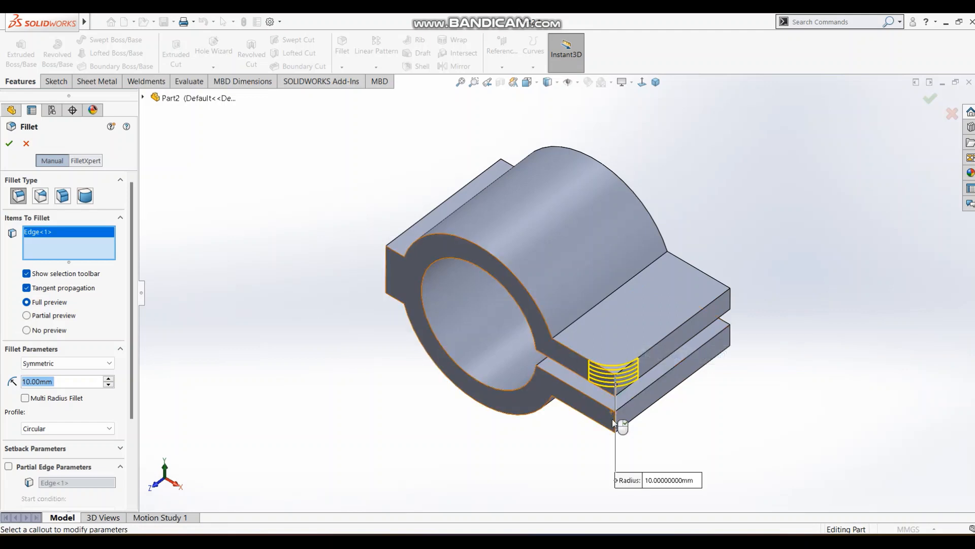
click(616, 417)
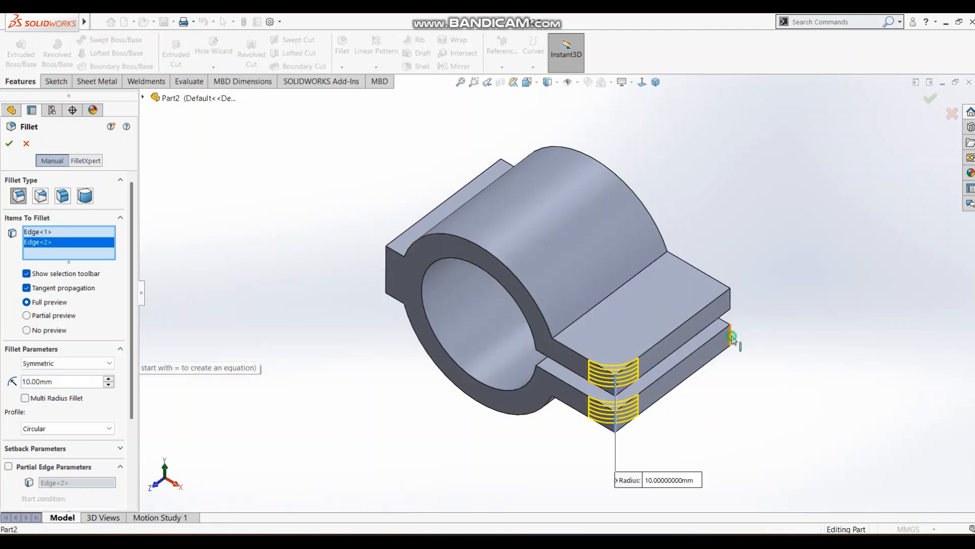
click(730, 335)
click(731, 298)
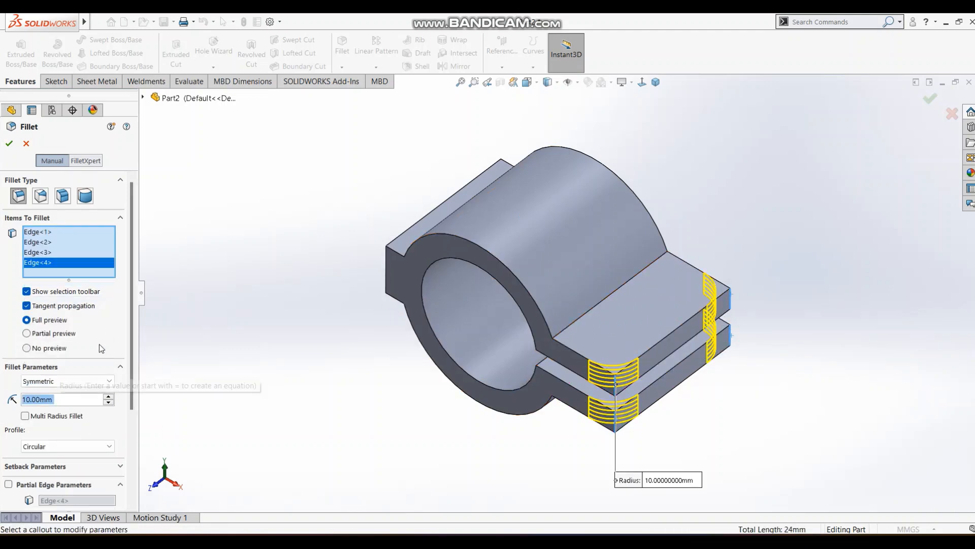
text(5)
key(Return)
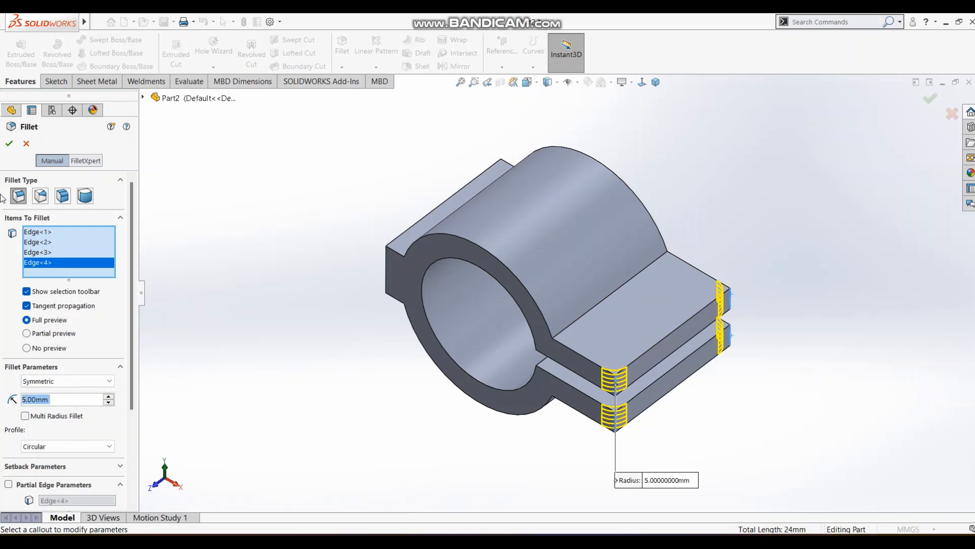
click(9, 143)
Check the reference drawing and sketch two circles about 9.4 mm in diameter on the upper flange's top face, one near each end.
key(alt+Tab)
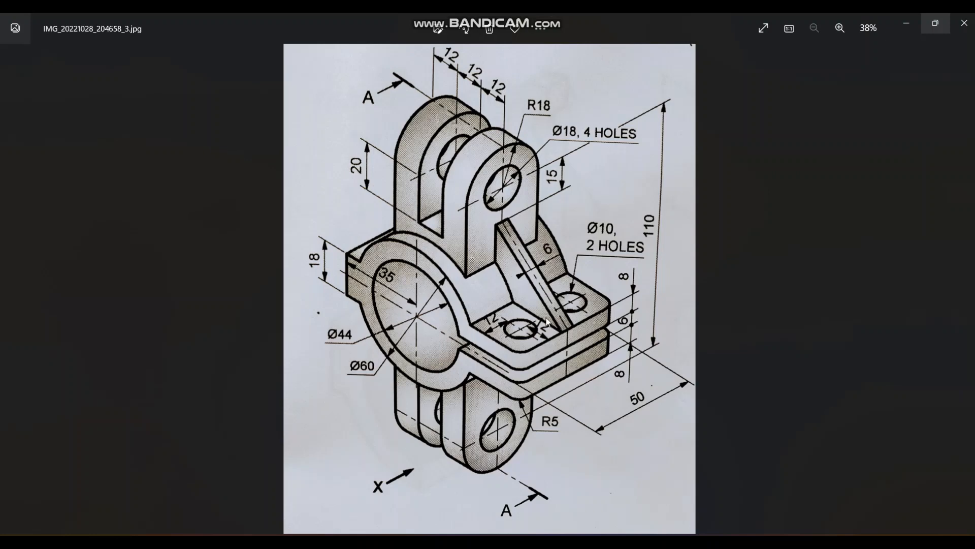
key(alt+Tab)
middle_drag(493, 289, 555, 384)
click(643, 84)
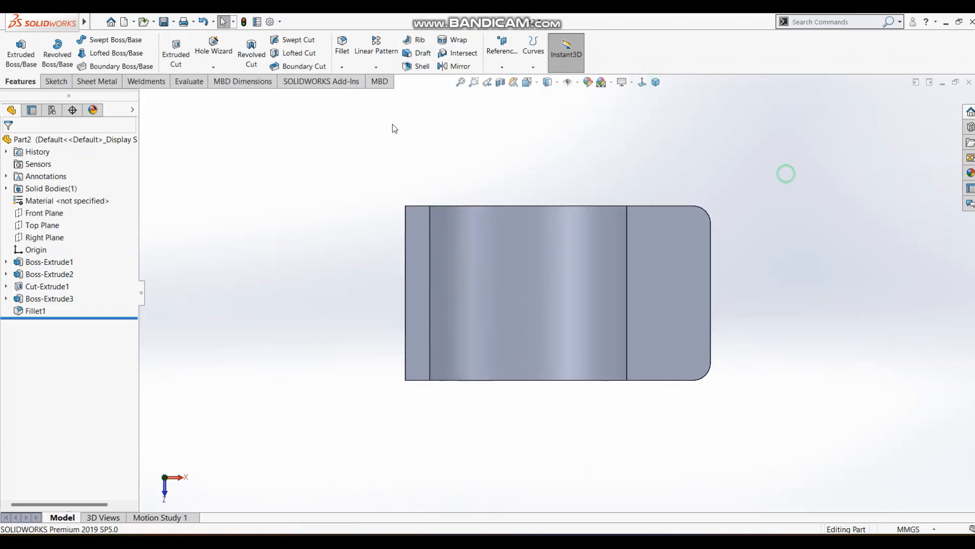
click(59, 82)
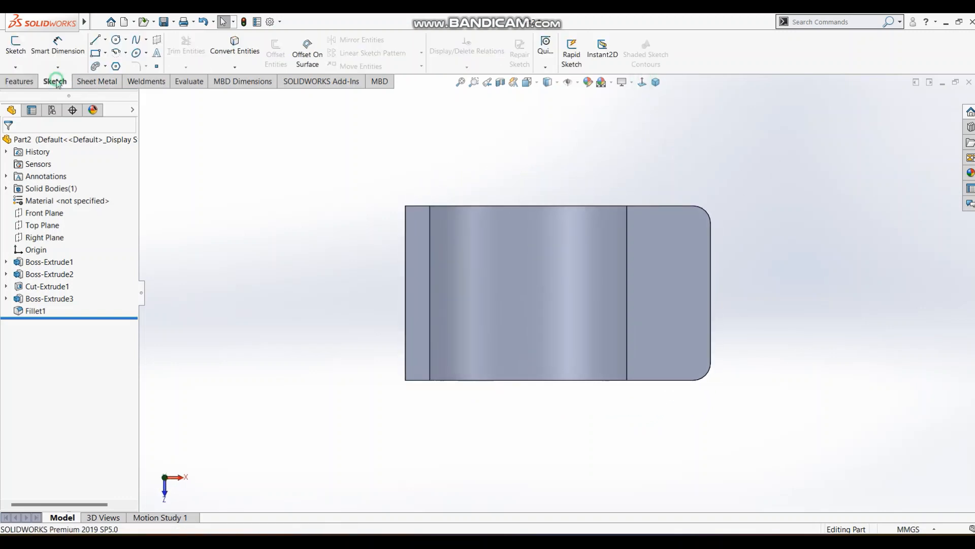
click(674, 283)
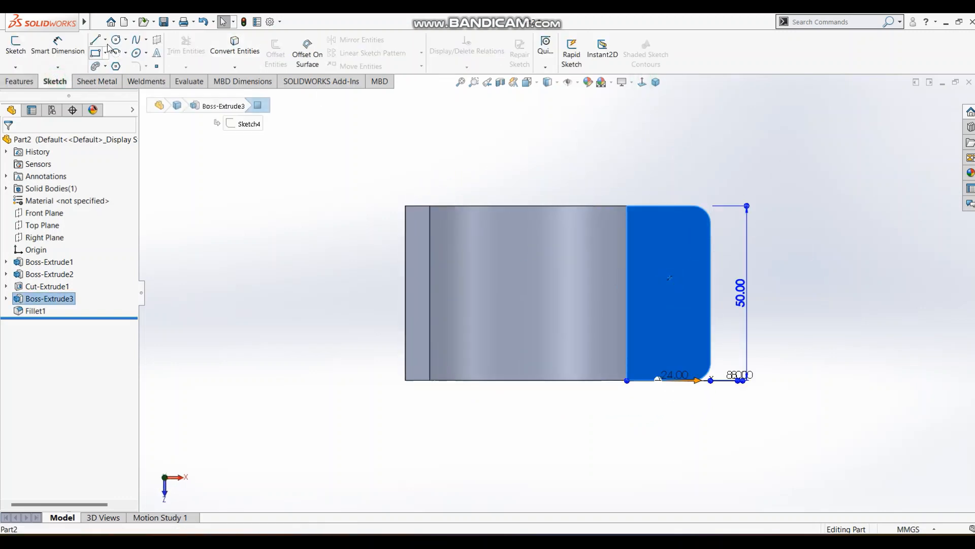
click(15, 44)
click(116, 39)
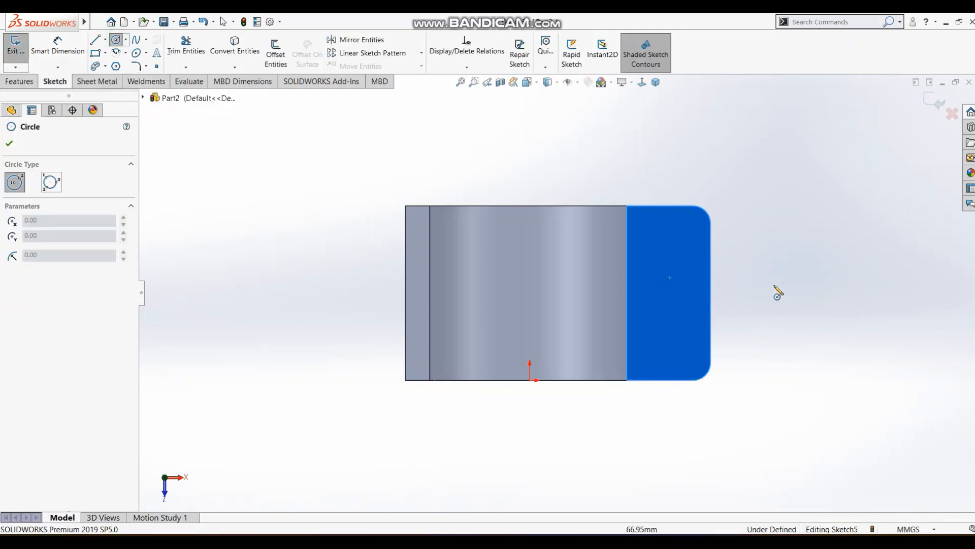
click(669, 241)
click(681, 251)
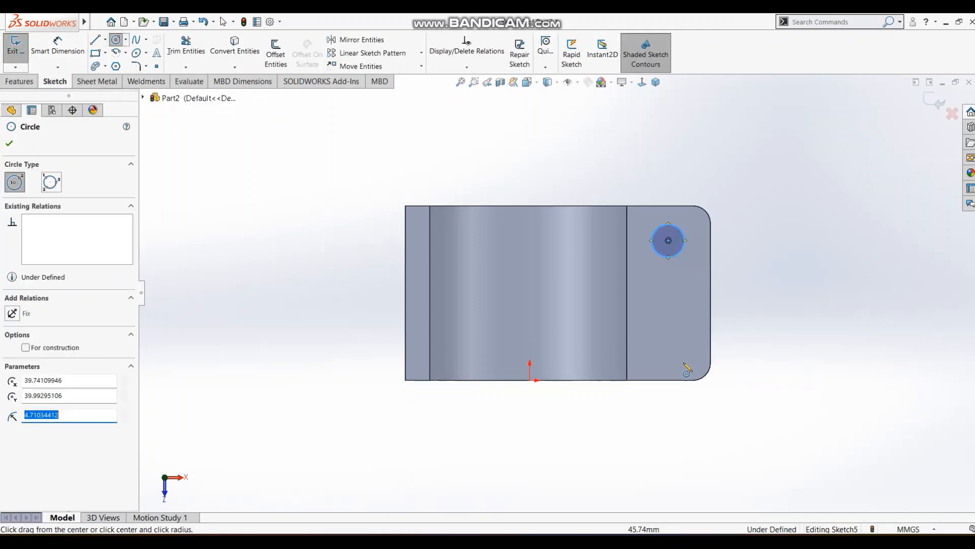
click(668, 350)
click(683, 361)
key(Escape)
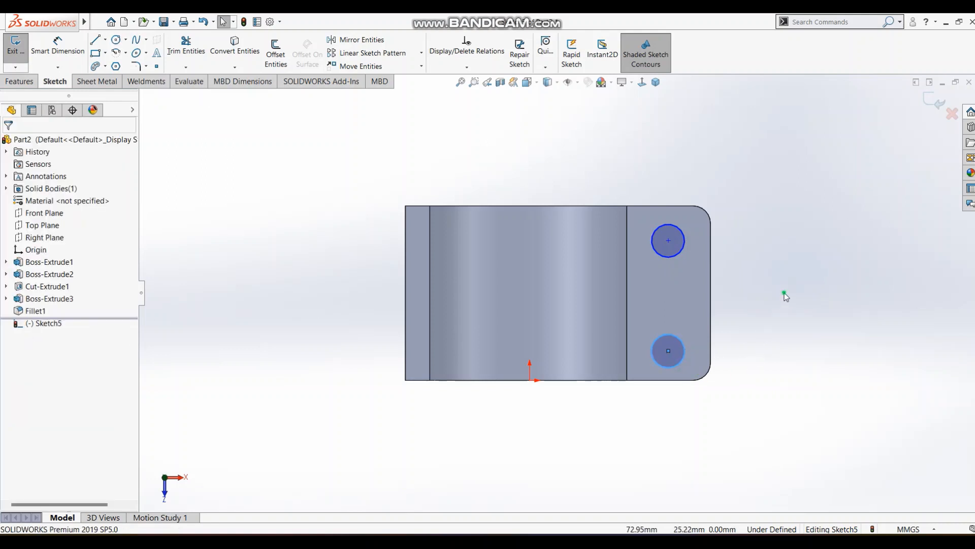
Draw a vertical centerline connecting the centers of the two circles on the flange.
click(111, 44)
click(105, 40)
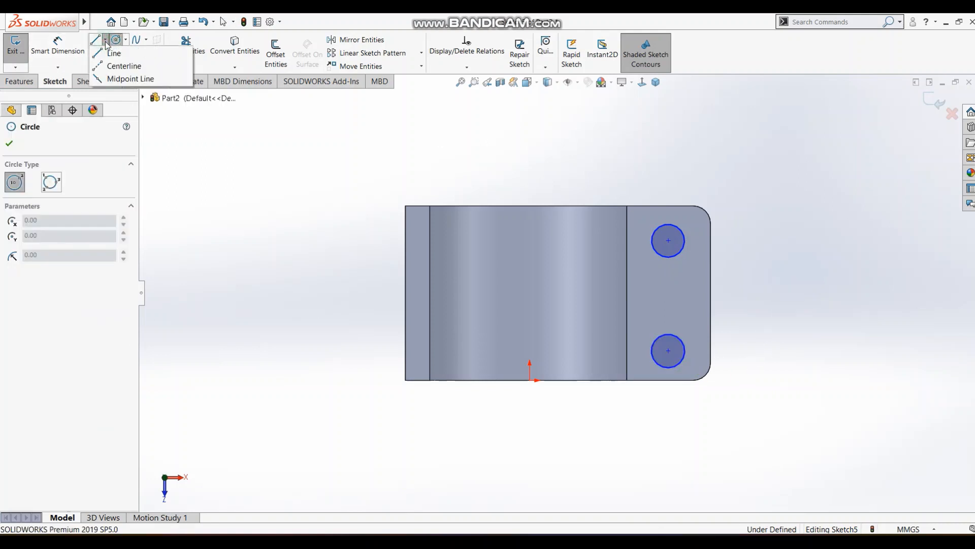
click(118, 63)
click(669, 240)
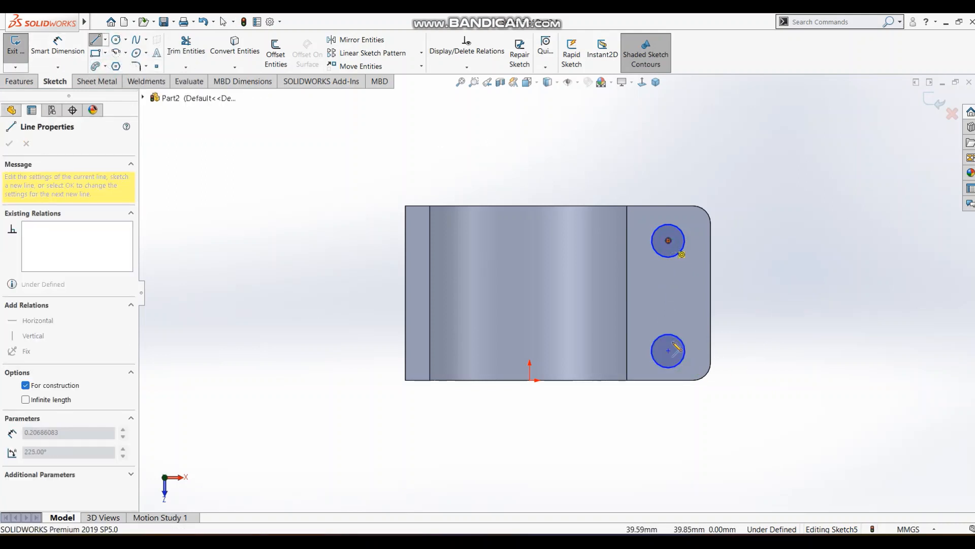
click(669, 351)
key(Escape)
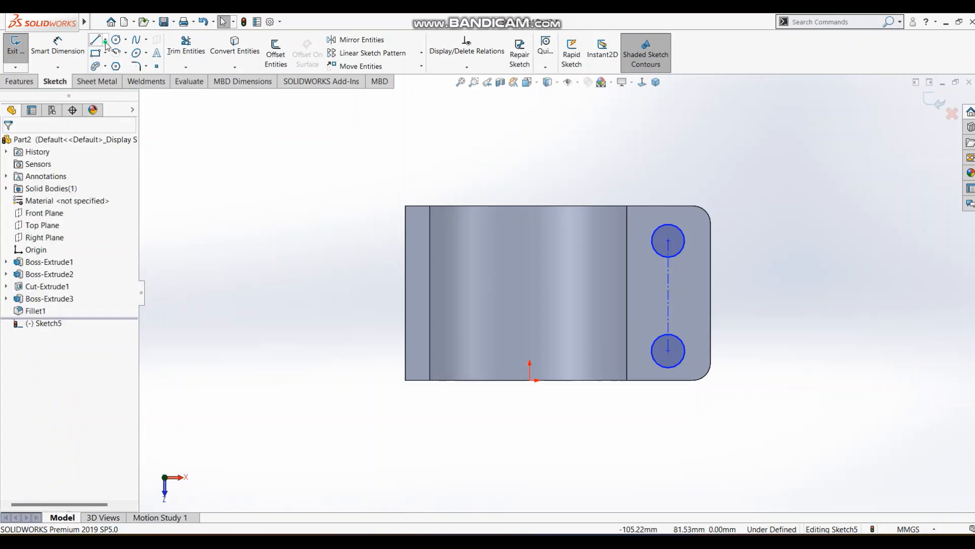
Draw a centerline about 12.2 mm long from the vertical centerline's midpoint to the flange's outer edge midpoint and make it horizontal.
click(105, 39)
click(118, 63)
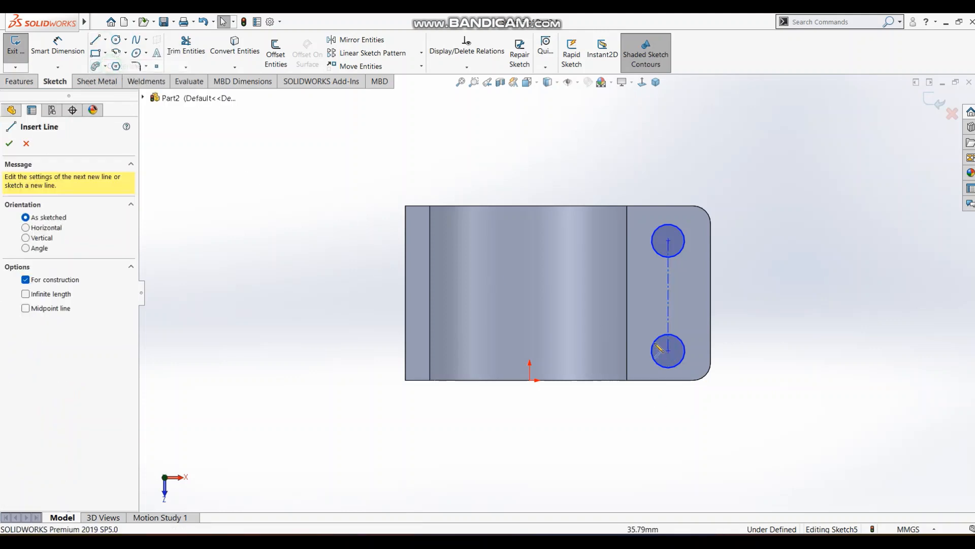
click(668, 295)
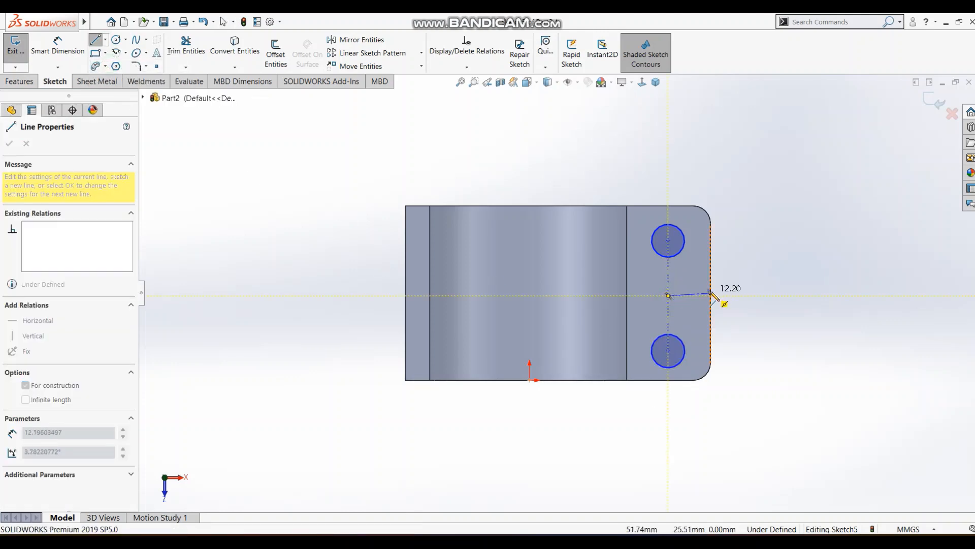
click(711, 294)
key(Escape)
click(700, 295)
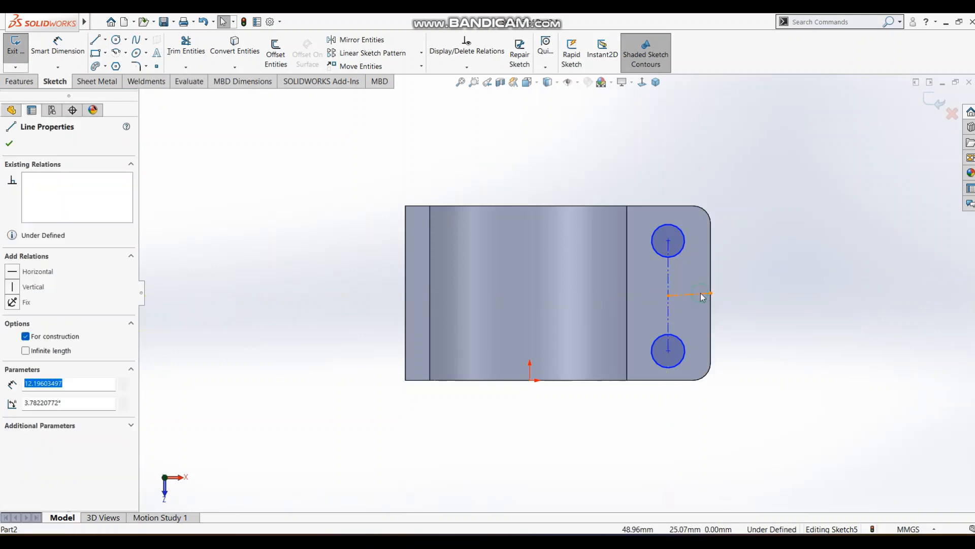
click(737, 250)
click(793, 365)
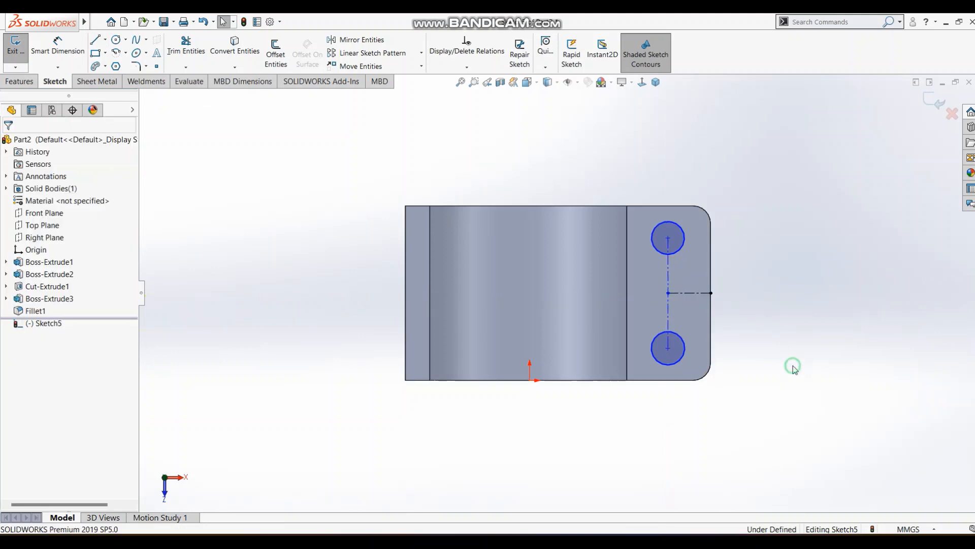
Dimension the upper circle's diameter to 10 mm.
key(s)
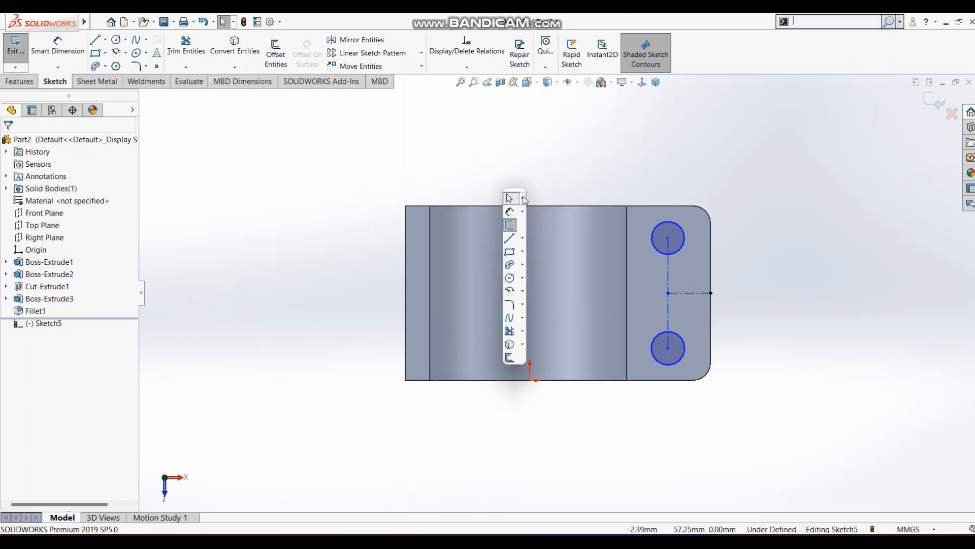
click(511, 212)
click(680, 227)
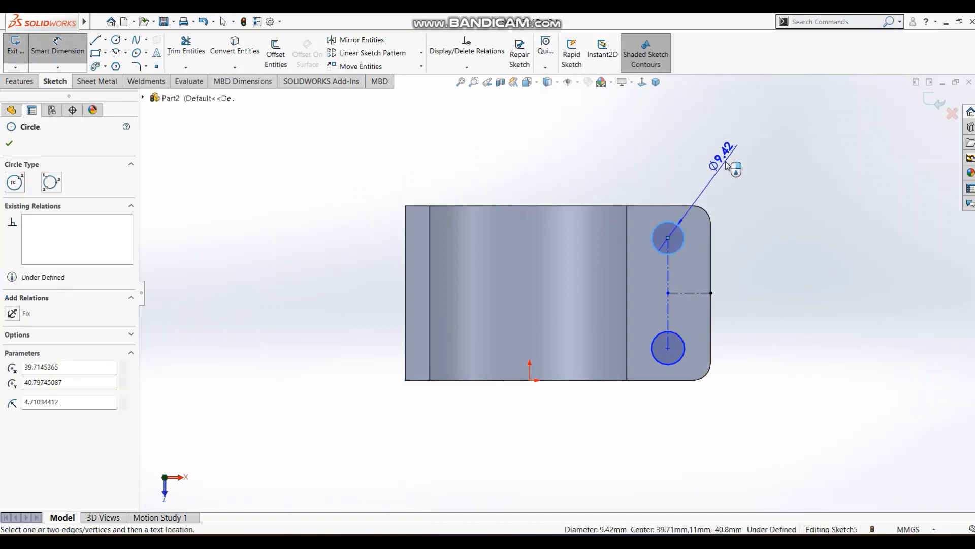
click(719, 149)
text(10)
key(Return)
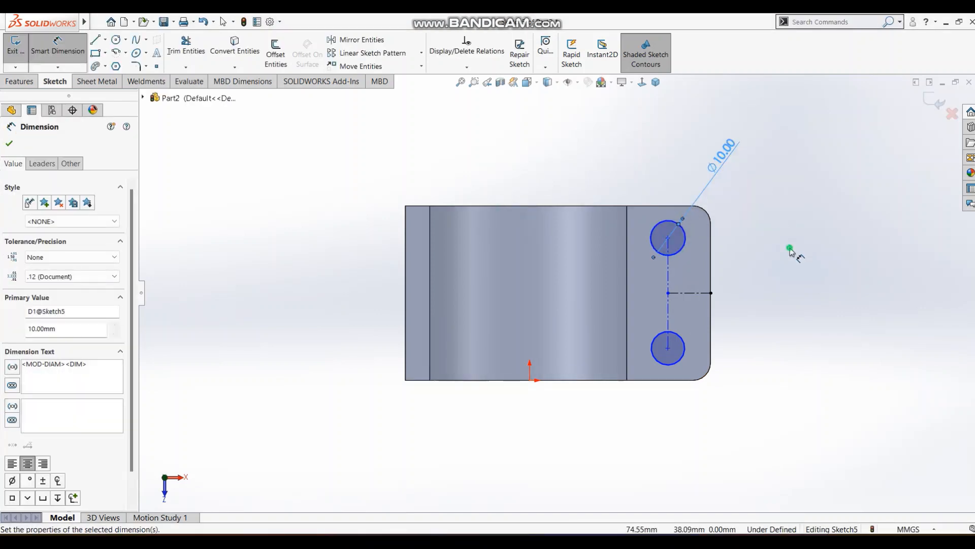
click(789, 248)
click(681, 251)
key(Escape)
key(Escape)
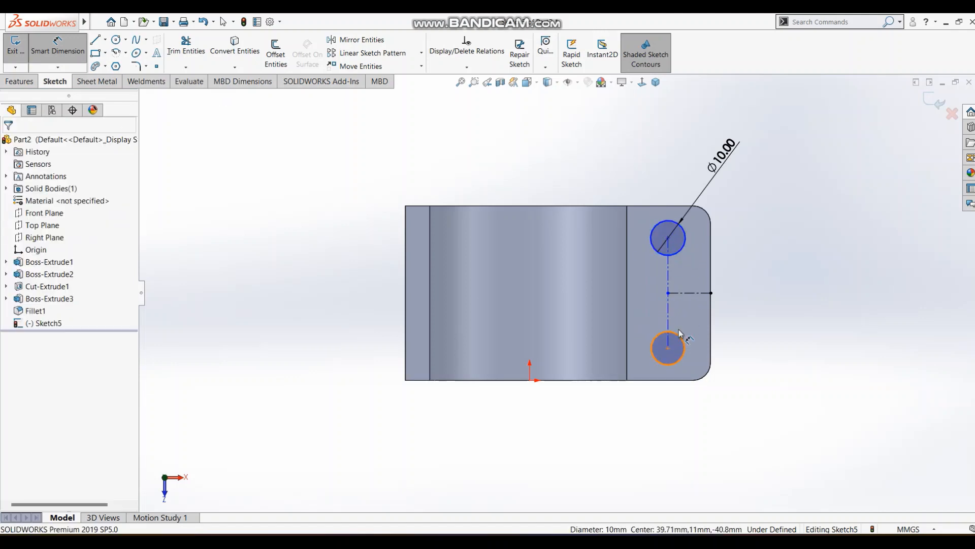
Make the two flange circles equal in size.
click(680, 336)
ctrl+click(683, 249)
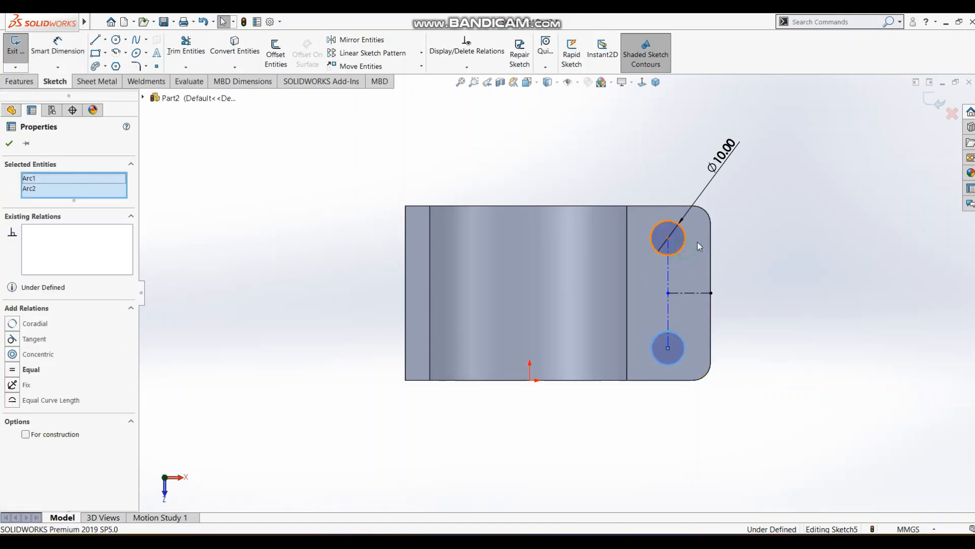
click(760, 204)
click(793, 293)
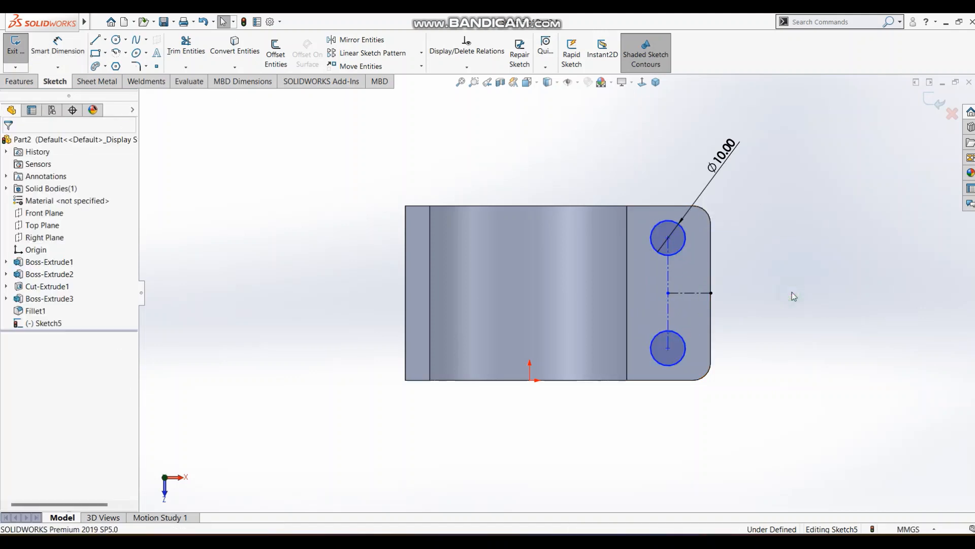
Dimension the lower circle's center to 8 mm from the flange's lower edge.
key(s)
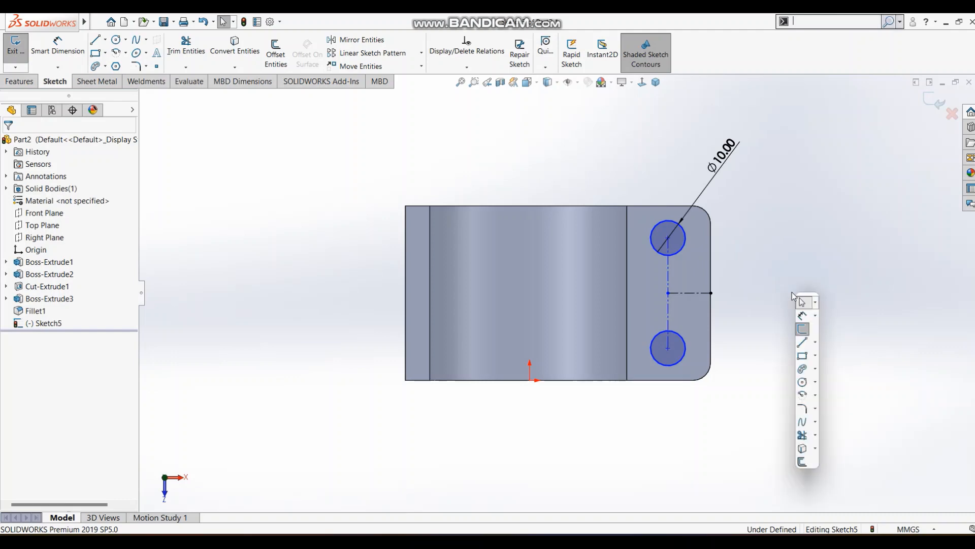
click(804, 324)
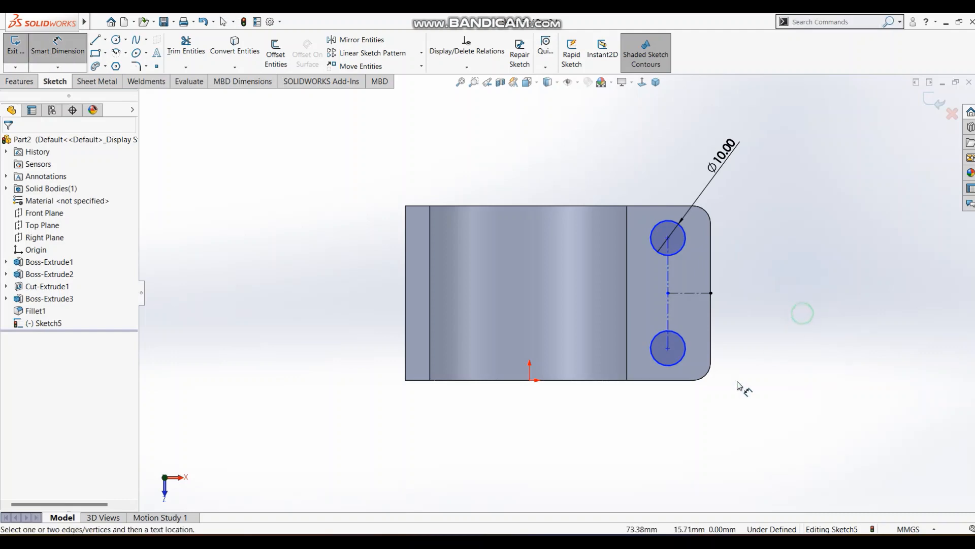
click(677, 380)
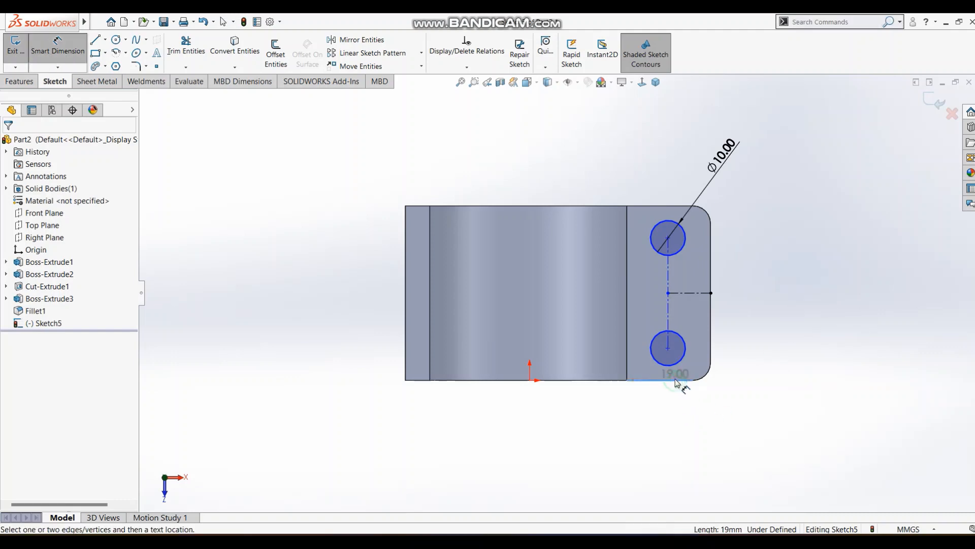
click(668, 349)
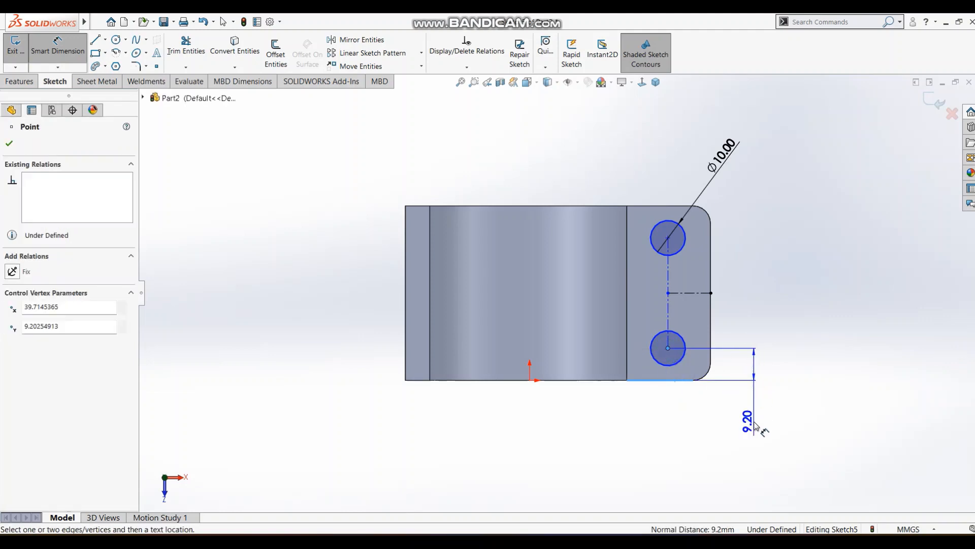
click(755, 426)
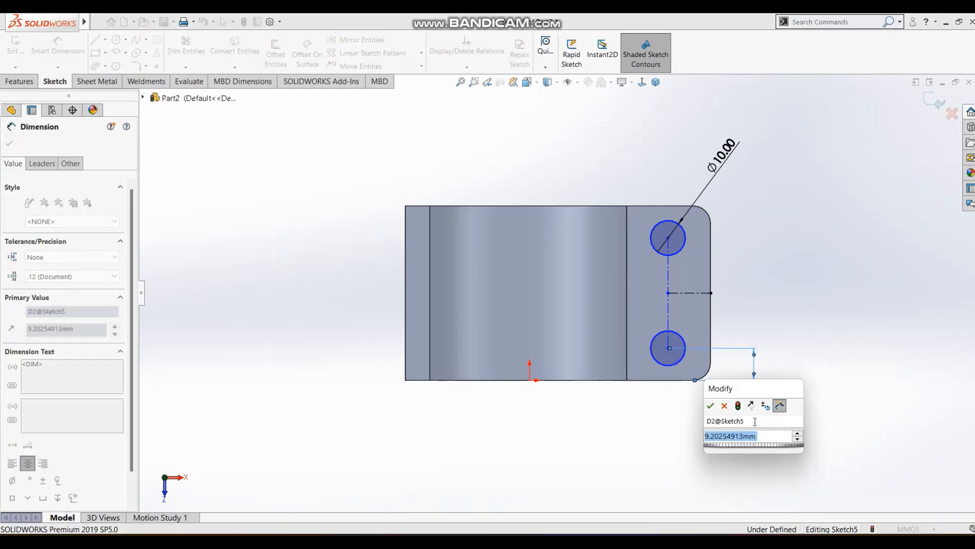
text(8)
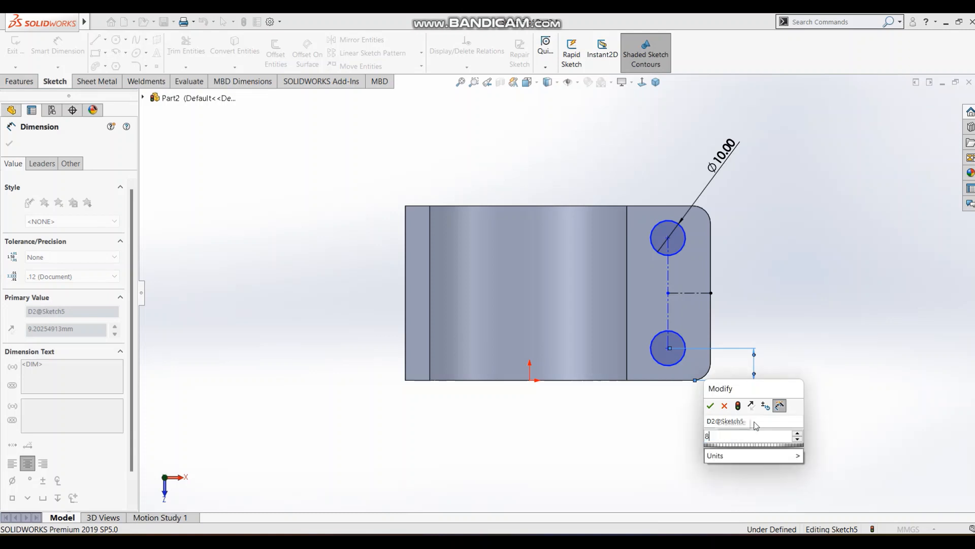
key(Return)
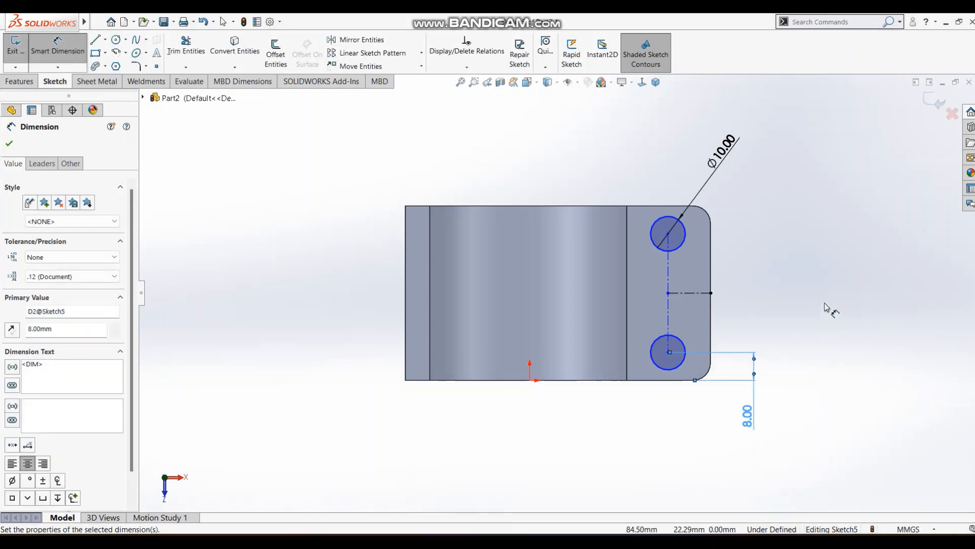
key(Escape)
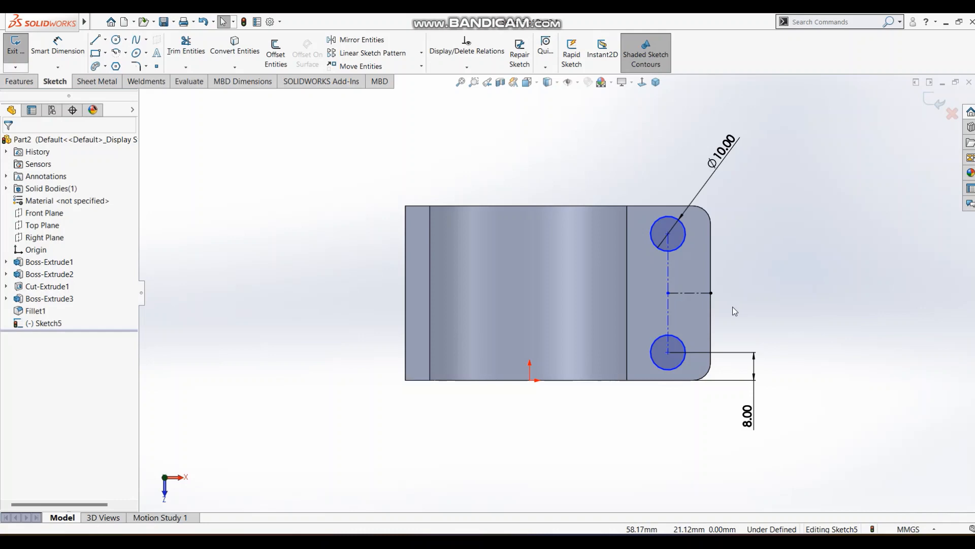
Dimension the distance between the circles' vertical centerline and the flange's outer edge, accept the drawn value, and finish the sketch.
key(s)
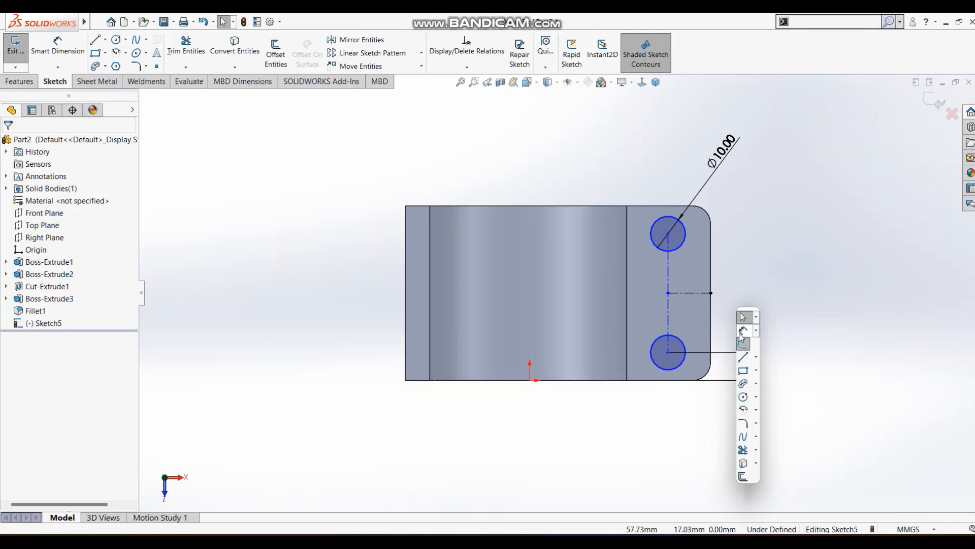
click(739, 330)
click(668, 274)
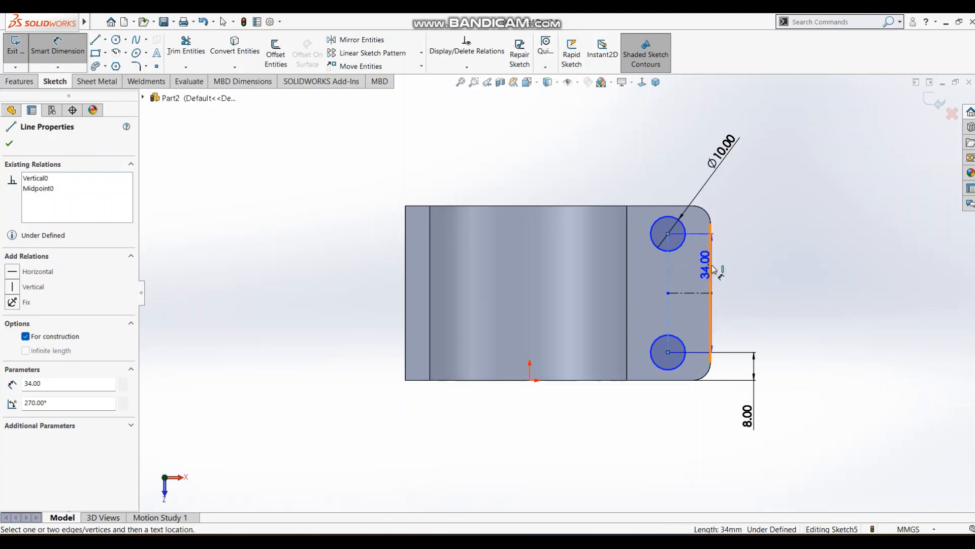
click(711, 267)
click(760, 276)
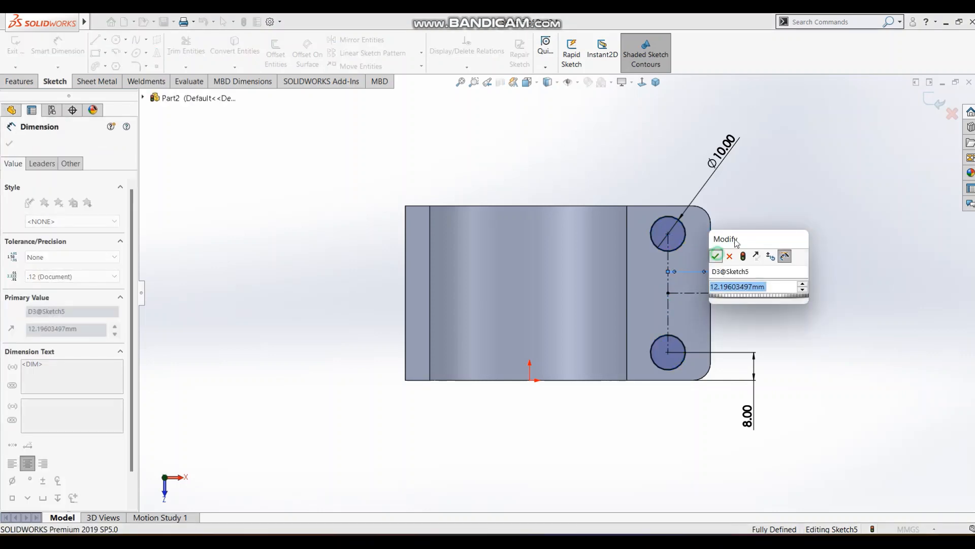
click(716, 254)
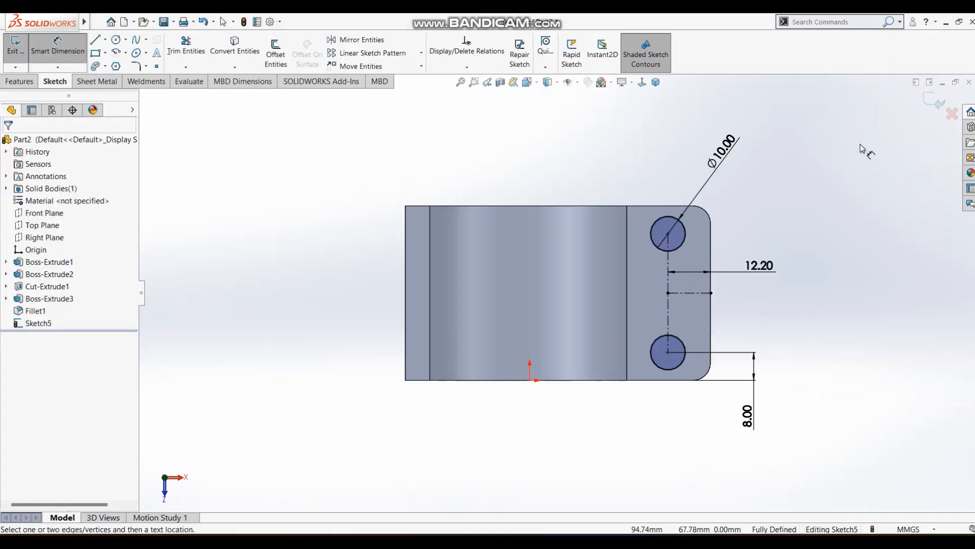
click(928, 106)
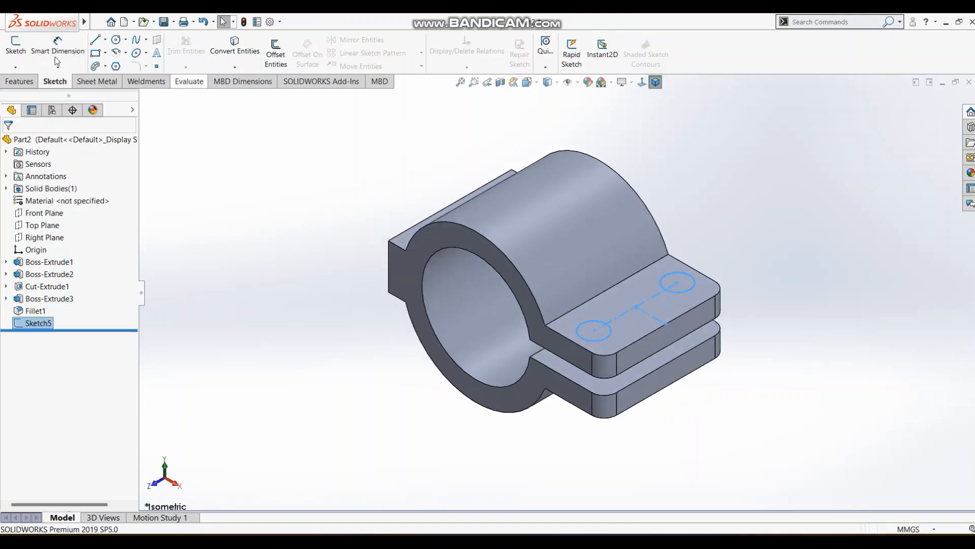
Cut-extrude both circles through the two flanges, up to the underside surface of the lower flange, and return to the isometric view.
click(20, 81)
click(177, 56)
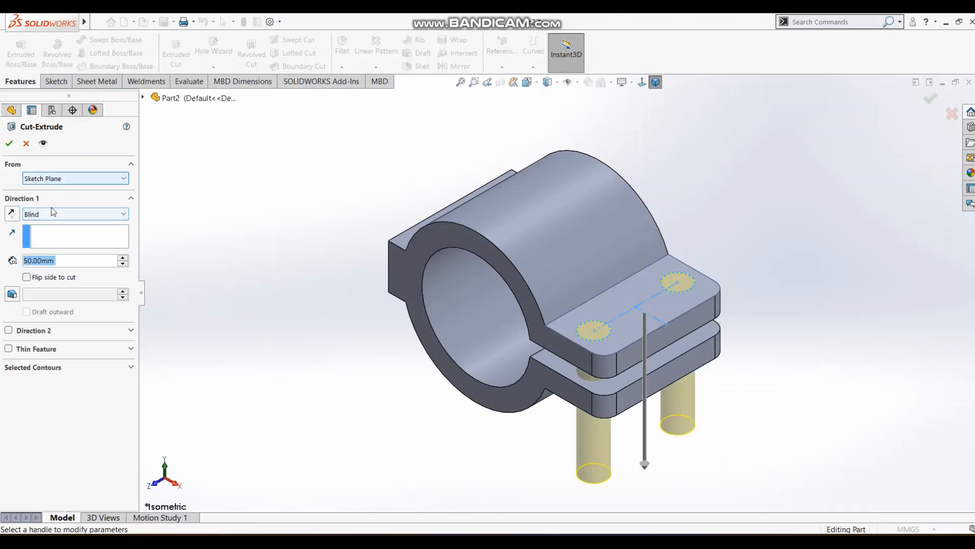
click(53, 212)
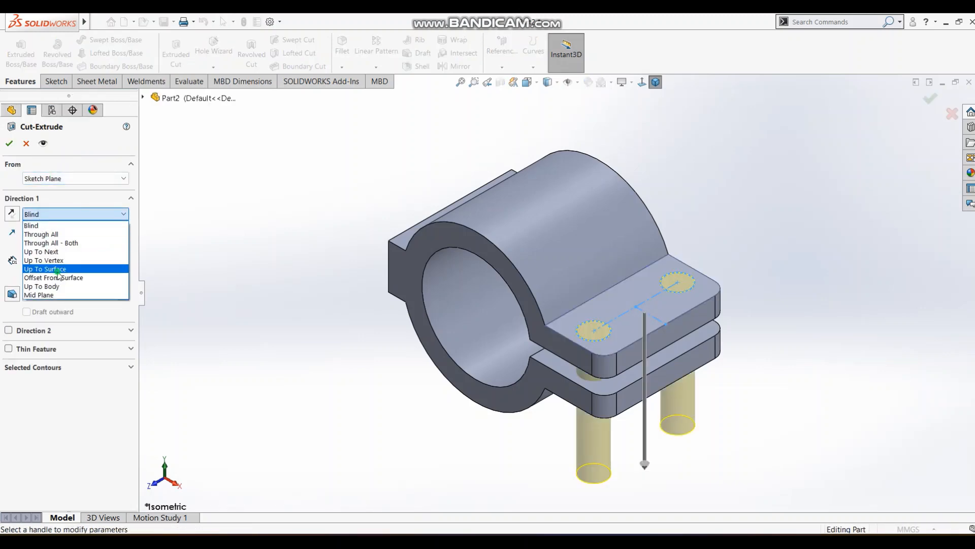
click(56, 269)
middle_drag(464, 329, 618, 321)
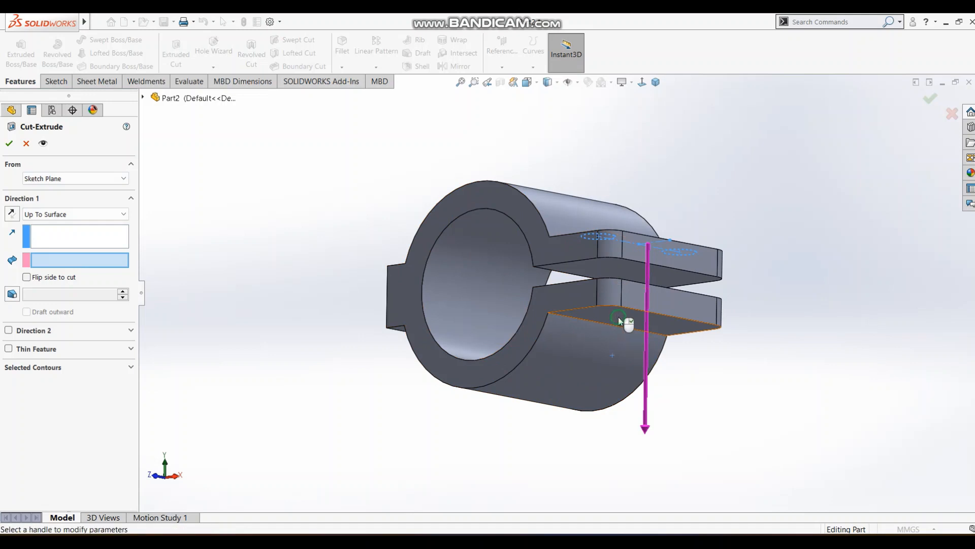
click(617, 316)
click(930, 98)
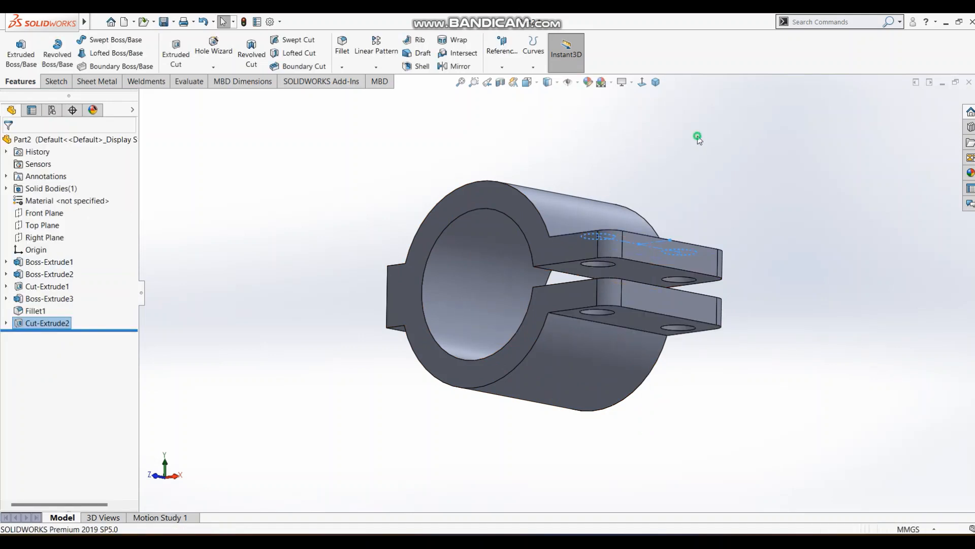
click(646, 83)
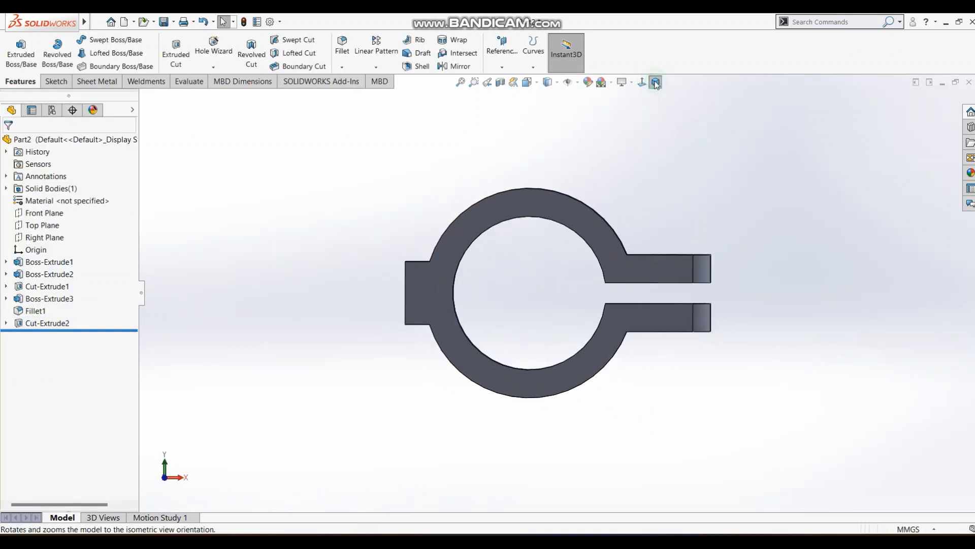
click(655, 81)
Check the reference drawing for the upper lugs and start a new sketch on the Right Plane.
key(alt+Tab)
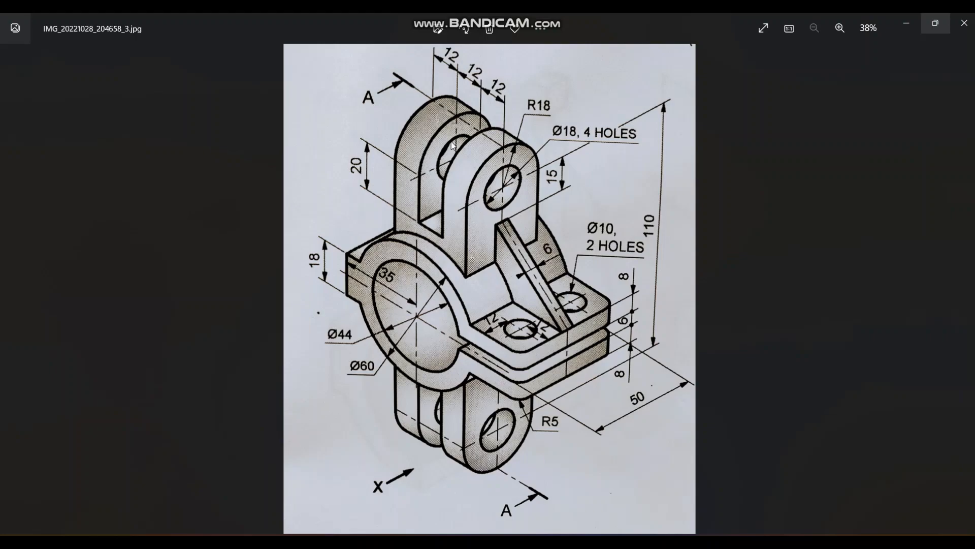
key(alt+Tab)
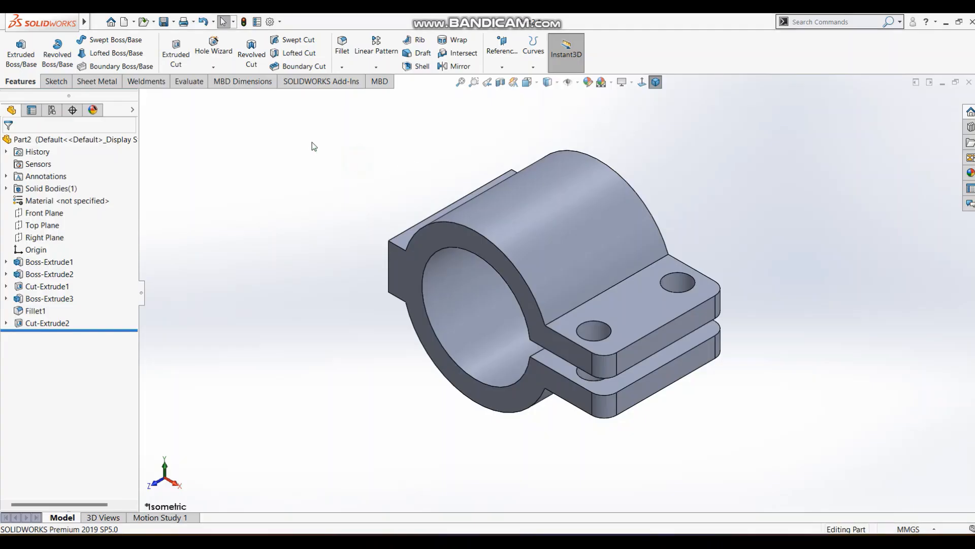
click(70, 81)
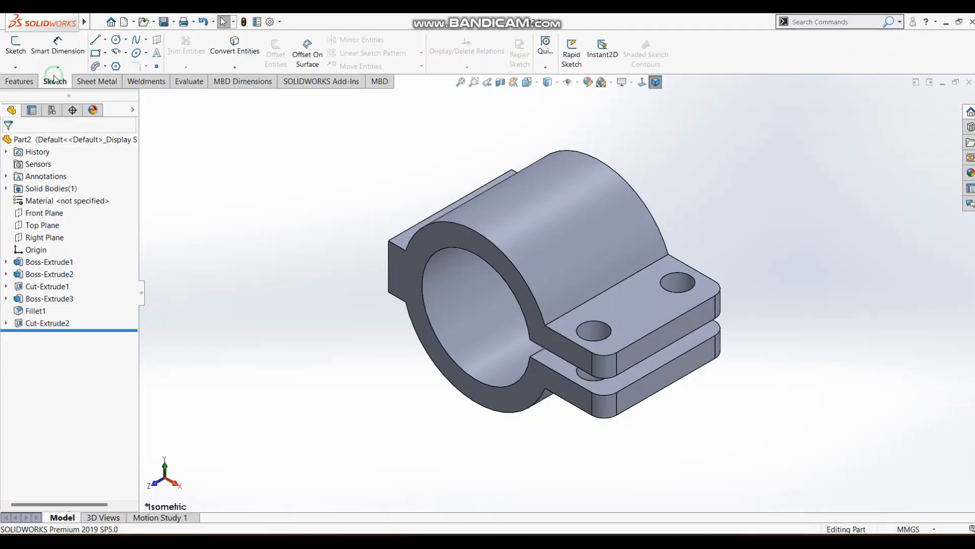
click(16, 45)
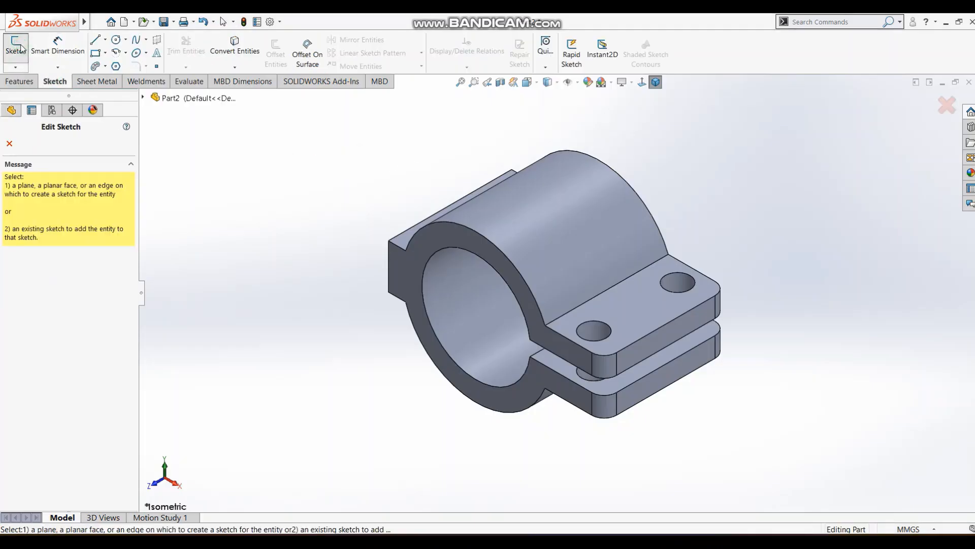
click(144, 98)
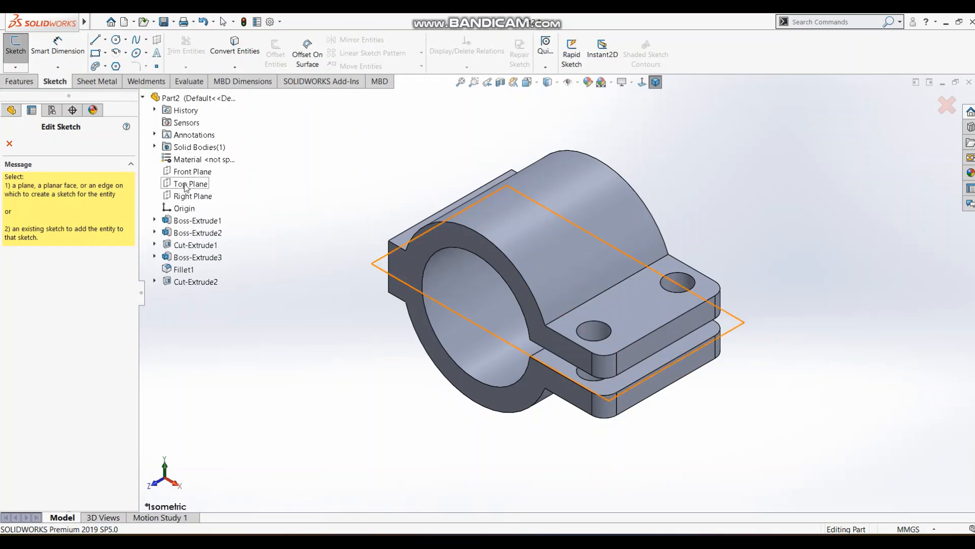
click(189, 197)
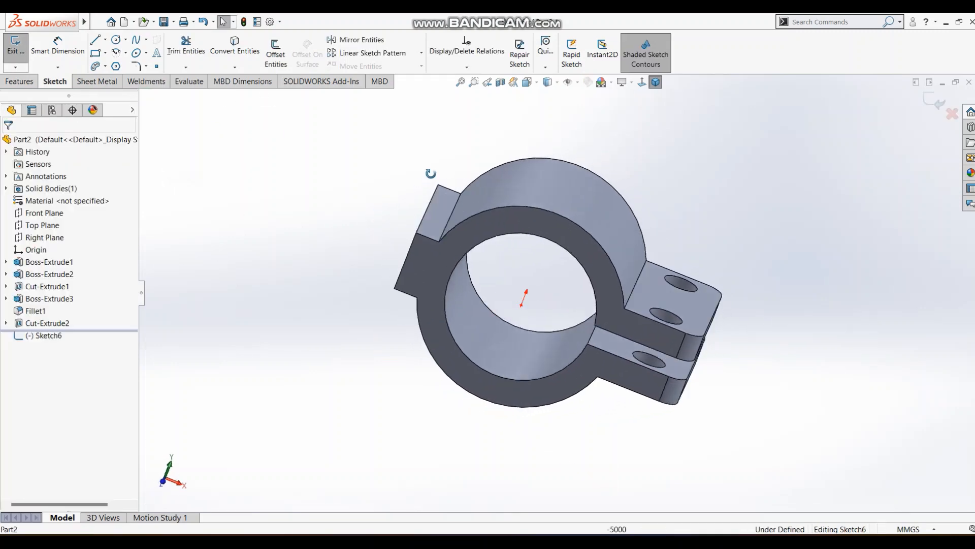
Viewing normal to the sketch, draw a corner rectangle about 28 mm tall across the cylinder's upper edge, starting about 10 mm in from the origin.
middle_drag(430, 174, 375, 175)
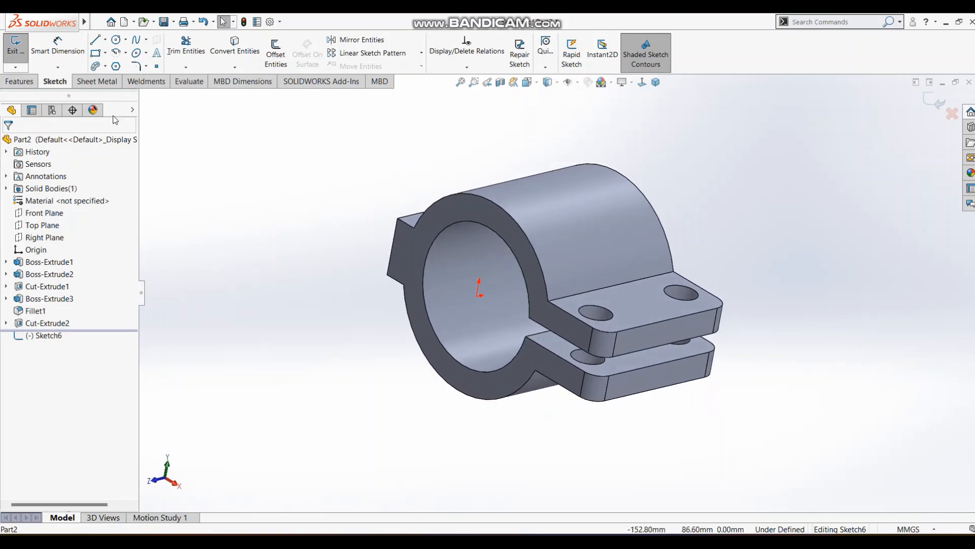
click(46, 237)
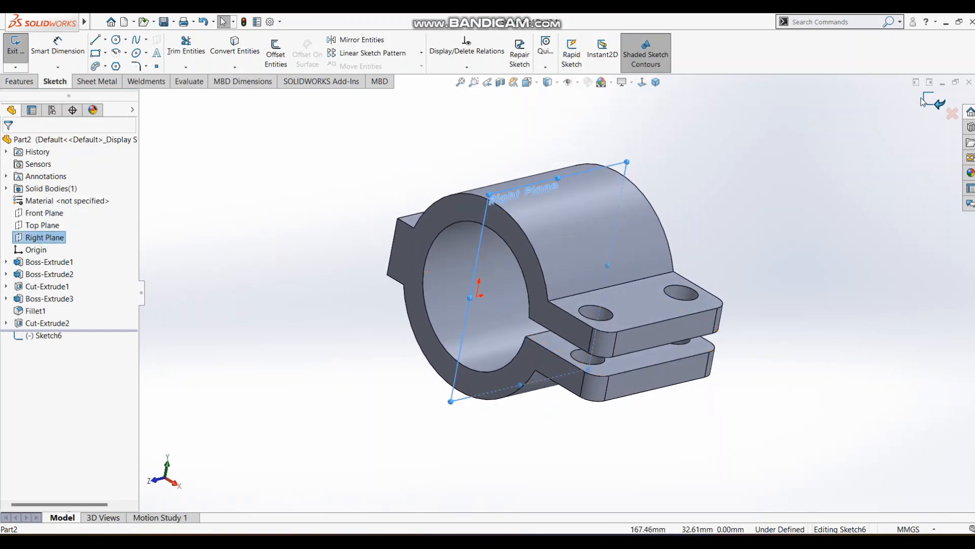
click(649, 105)
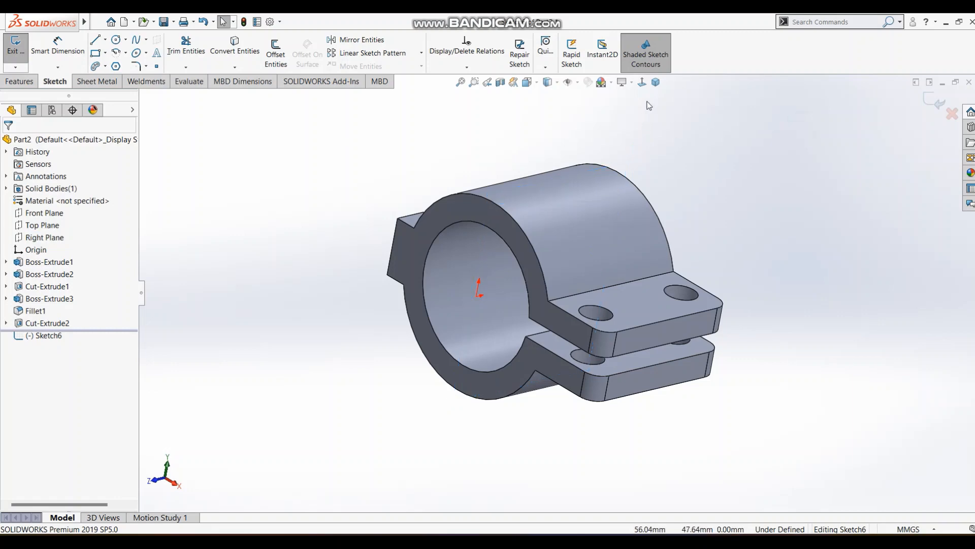
click(642, 83)
scroll(668, 231, up, 2)
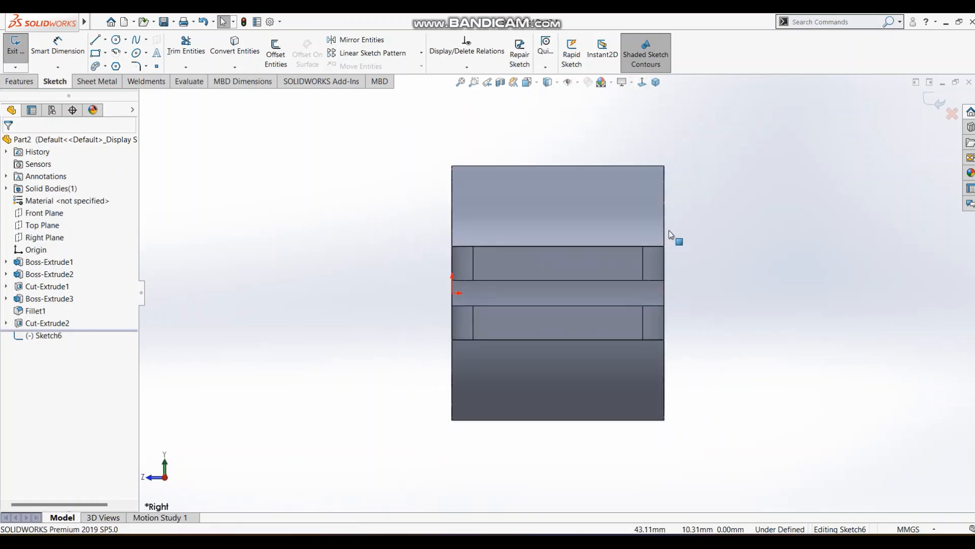
scroll(730, 236, up, 2)
scroll(734, 235, down, 3)
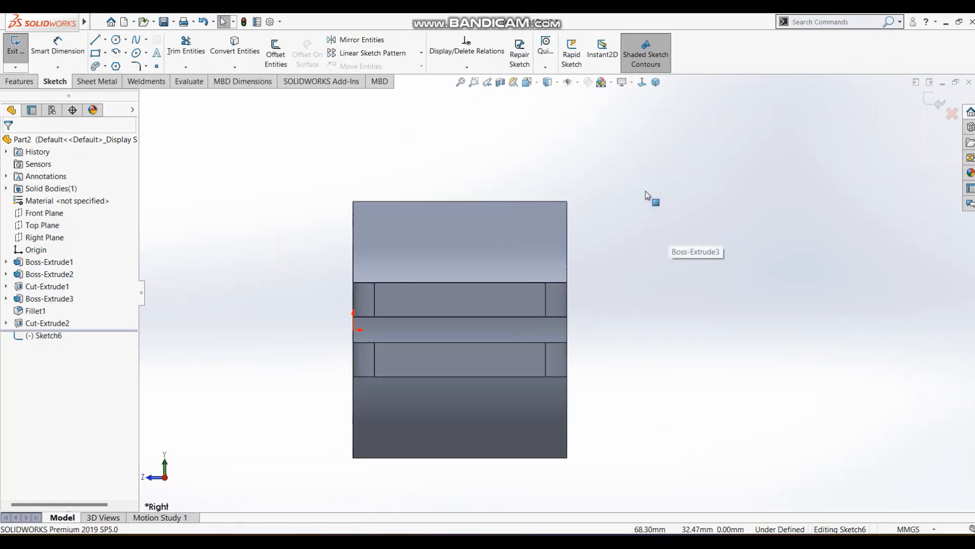
scroll(647, 196, up, 1)
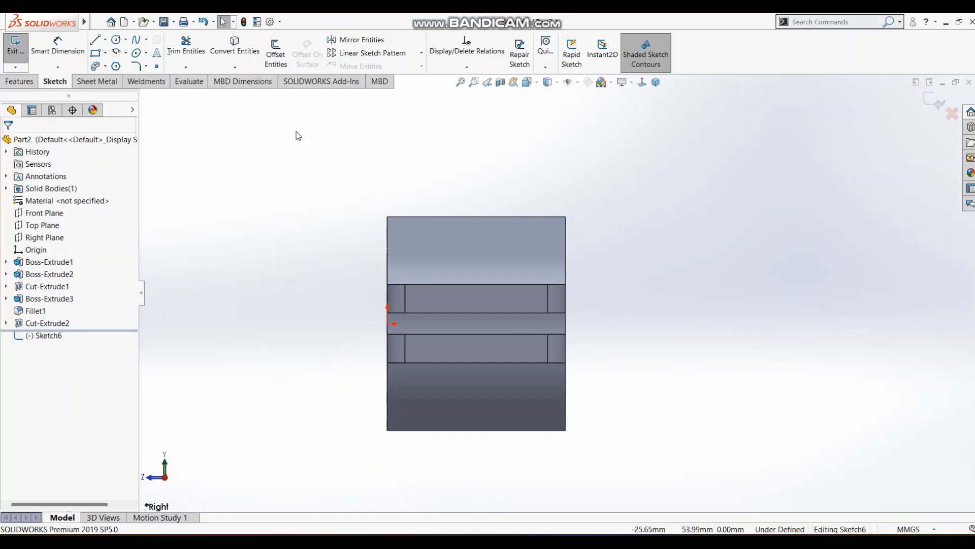
click(95, 53)
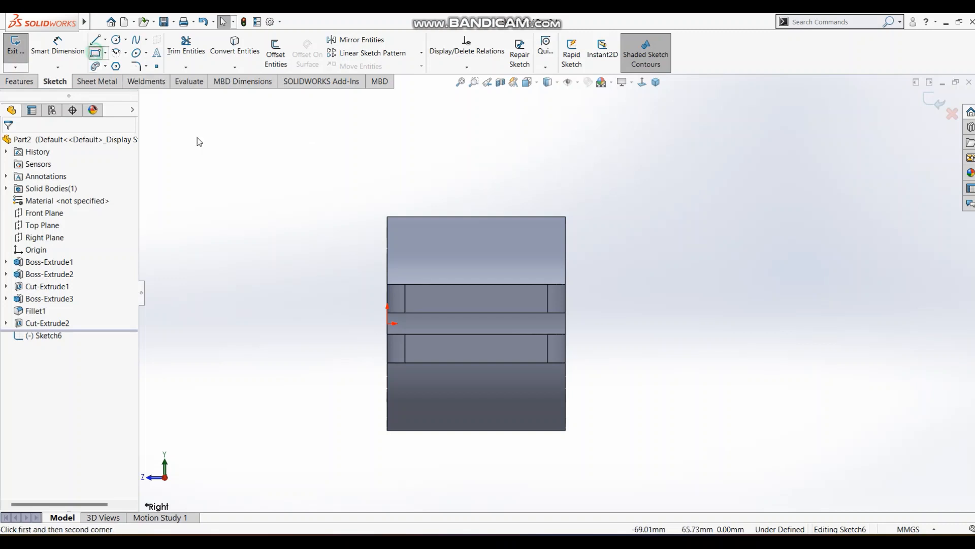
click(423, 239)
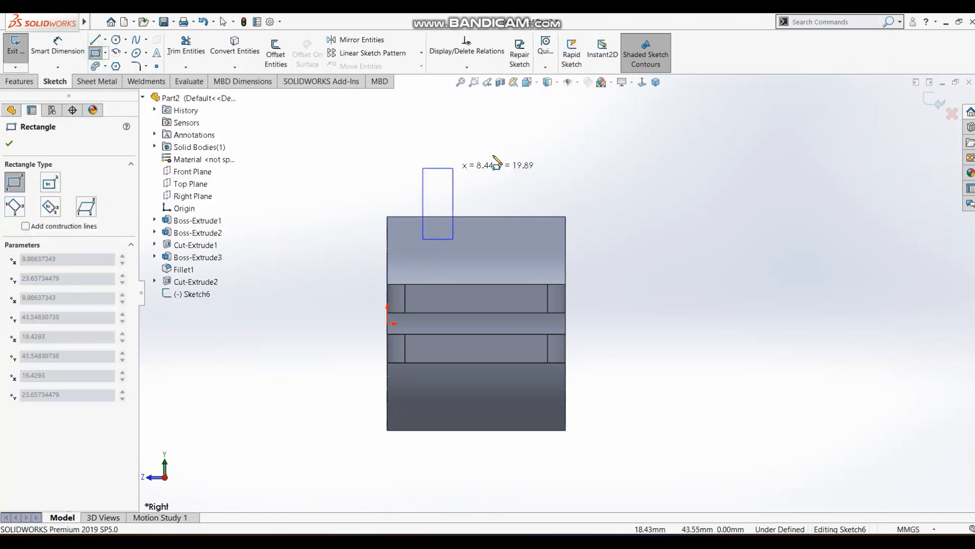
click(532, 140)
scroll(635, 200, up, 2)
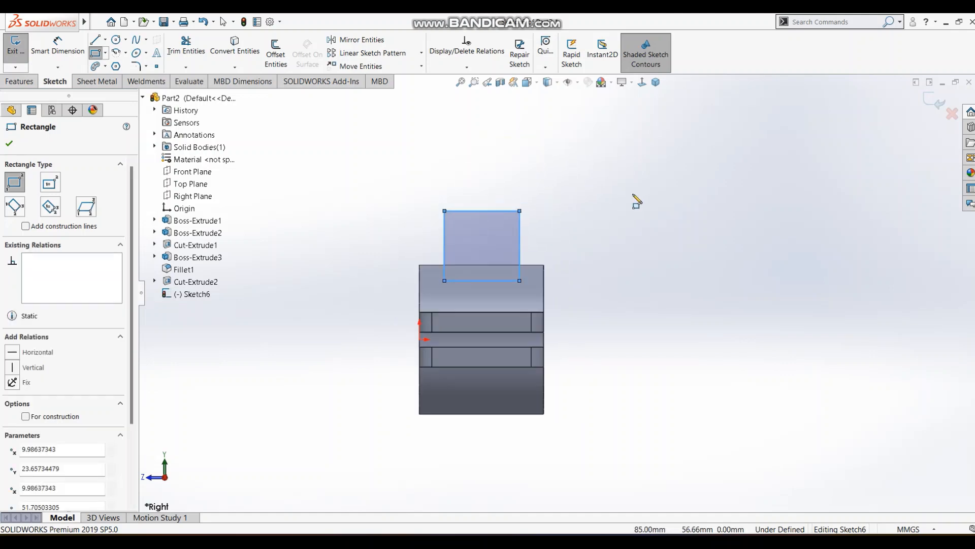
Draw a circle of about 15 mm radius centered on the rectangle's top edge, and trim the overlapping lines into a round-topped profile.
scroll(611, 205, down, 2)
click(116, 39)
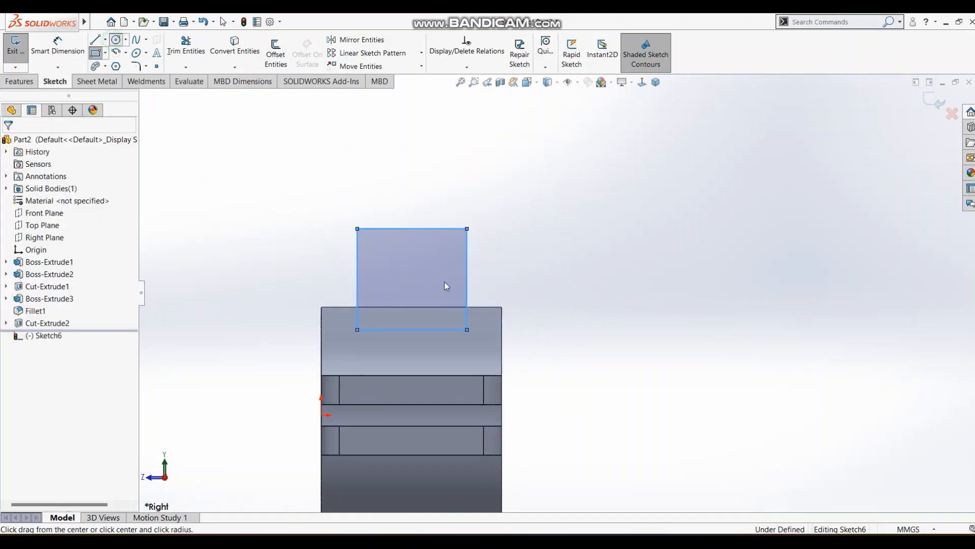
click(412, 229)
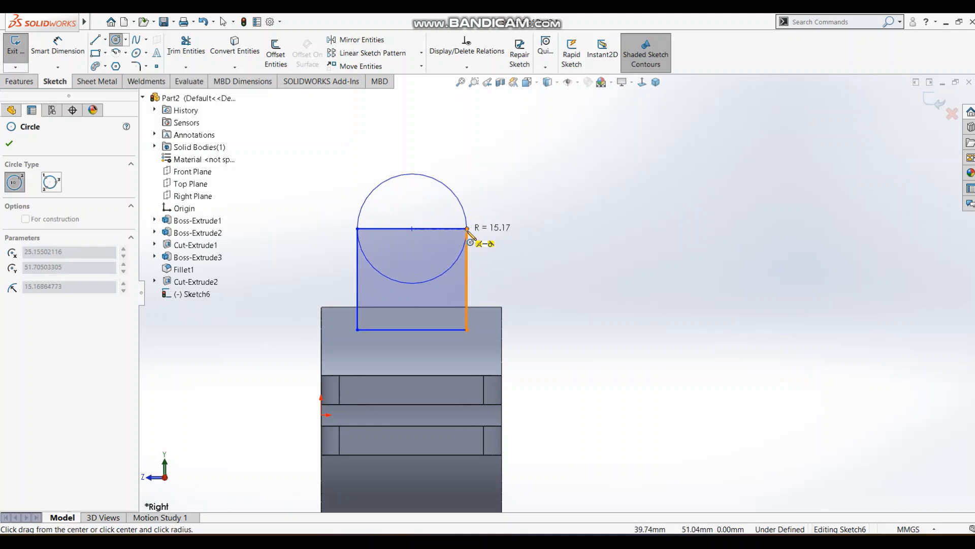
click(468, 238)
key(Escape)
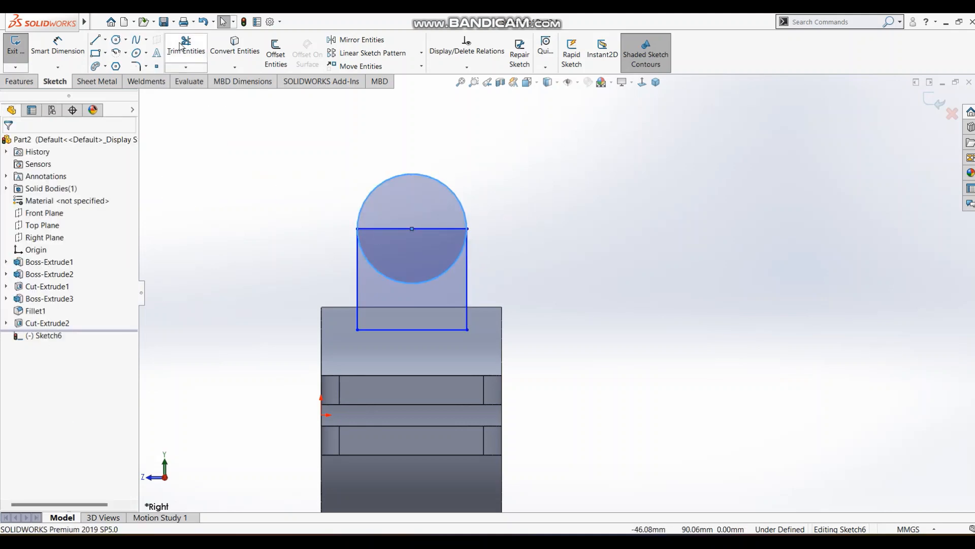
click(186, 47)
drag(449, 285, 441, 219)
Check the reference drawing and dimension the vertical distance from the origin to the arc's center as 55 mm.
key(alt+Tab)
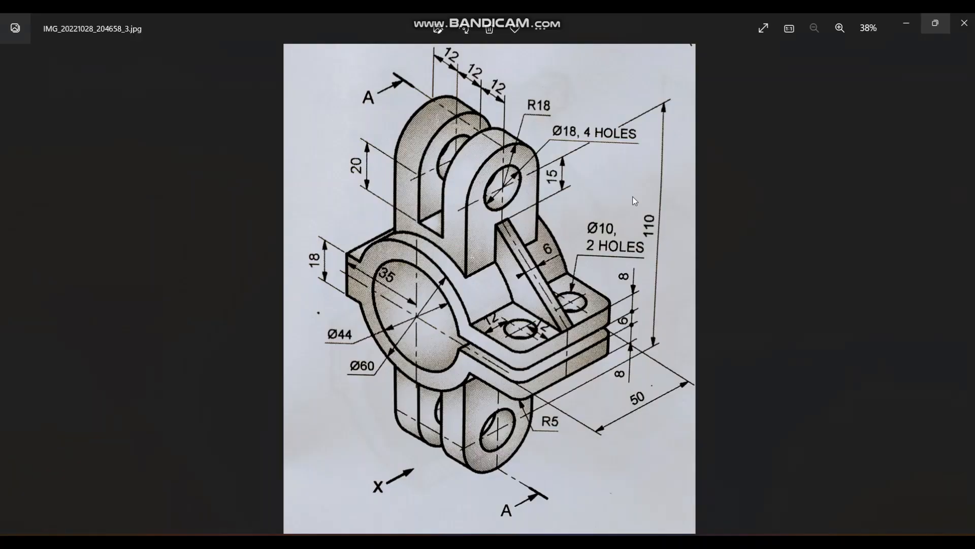
key(alt+Tab)
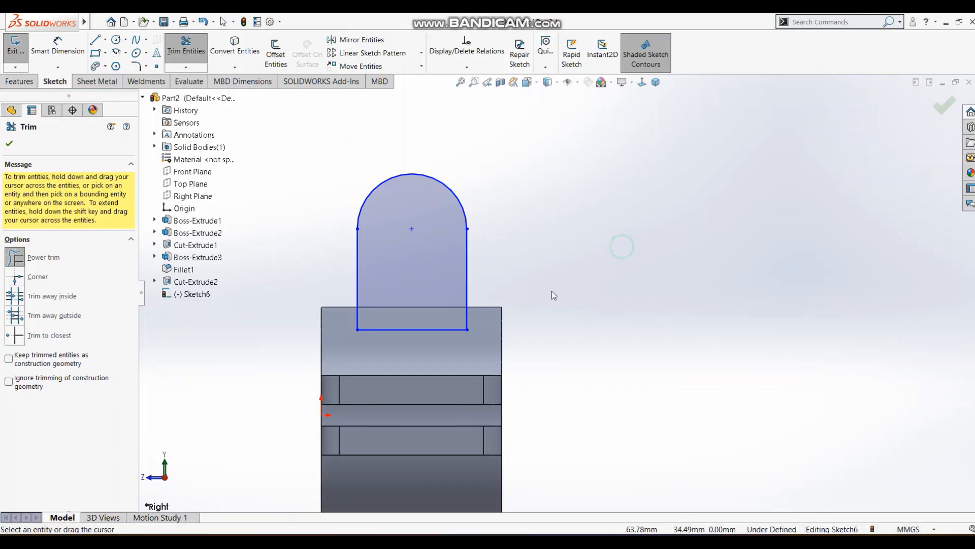
key(s)
click(546, 316)
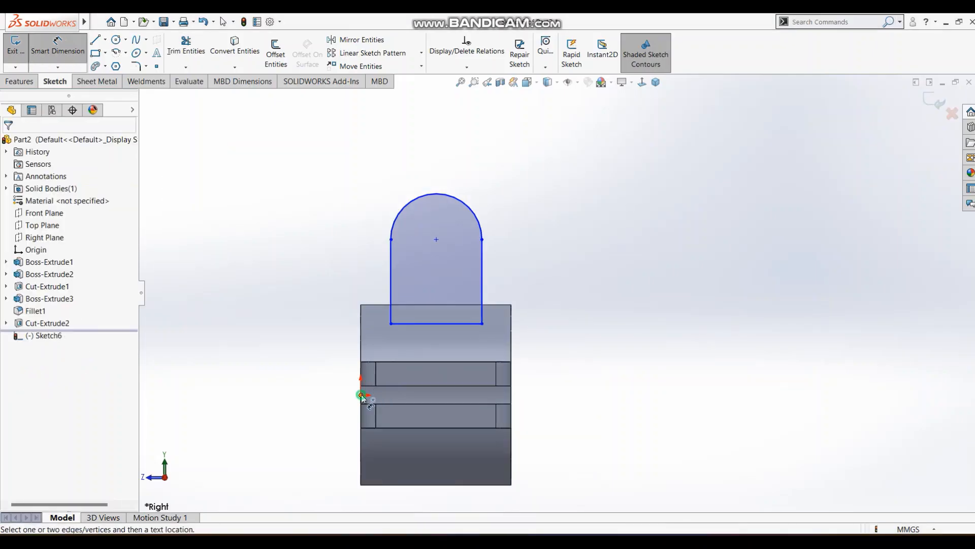
click(435, 239)
click(361, 395)
click(326, 304)
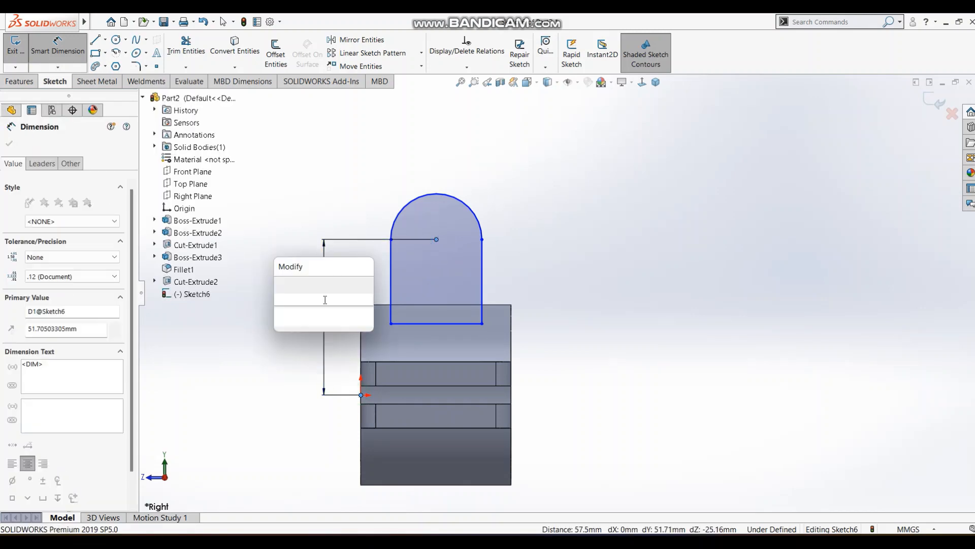
key(Return)
click(661, 254)
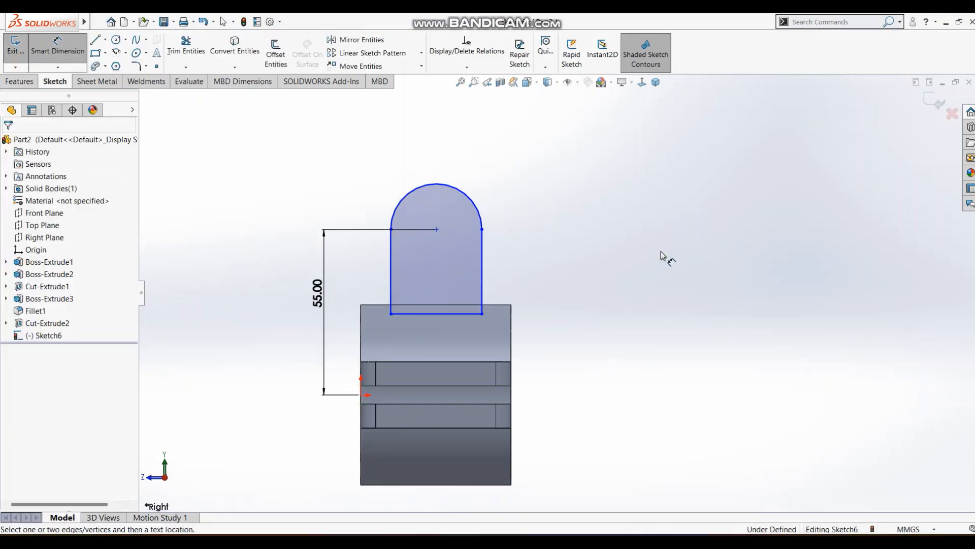
key(alt+Tab)
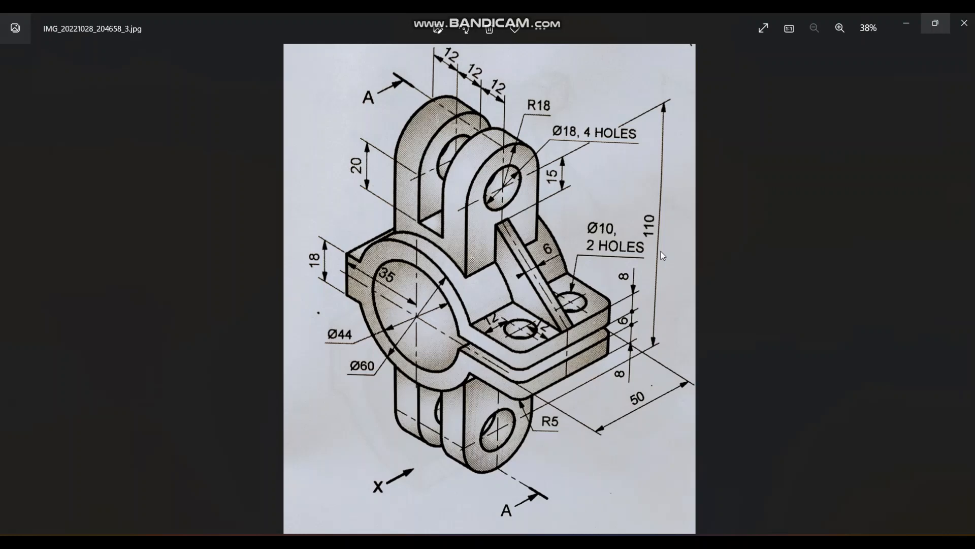
key(alt+Tab)
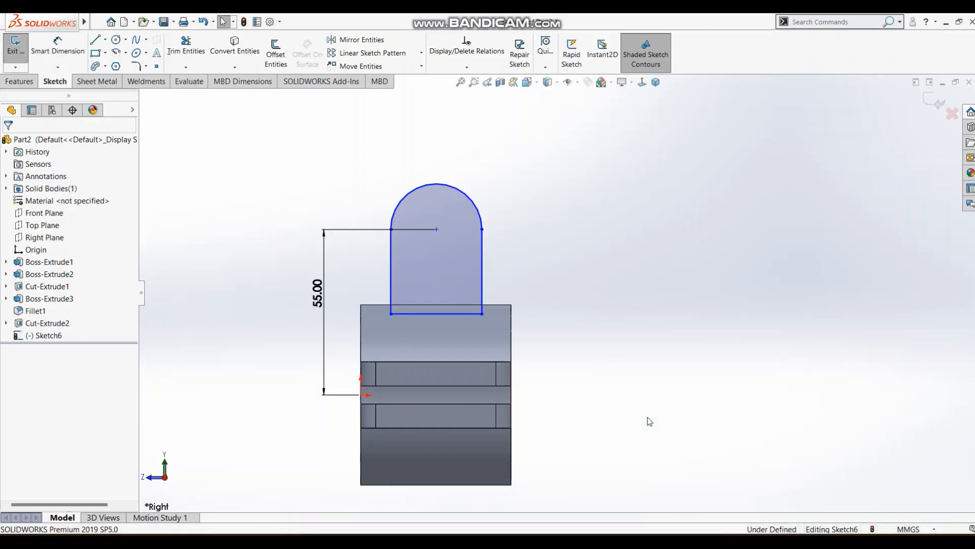
key(s)
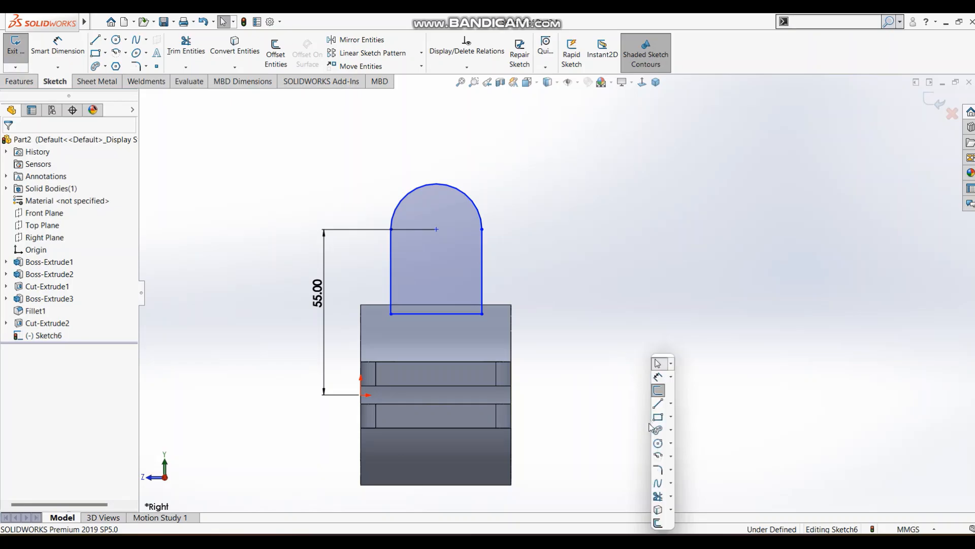
click(659, 377)
key(Escape)
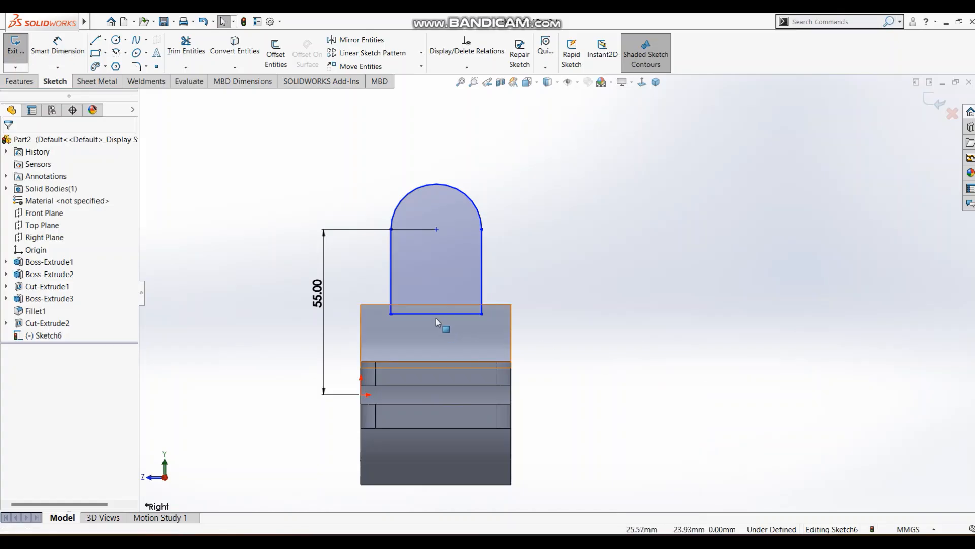
click(436, 314)
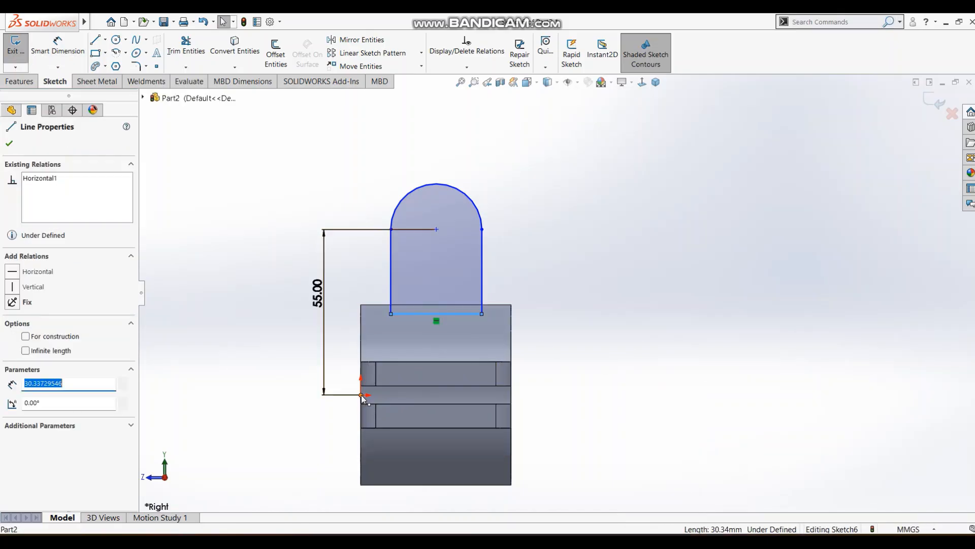
key(Escape)
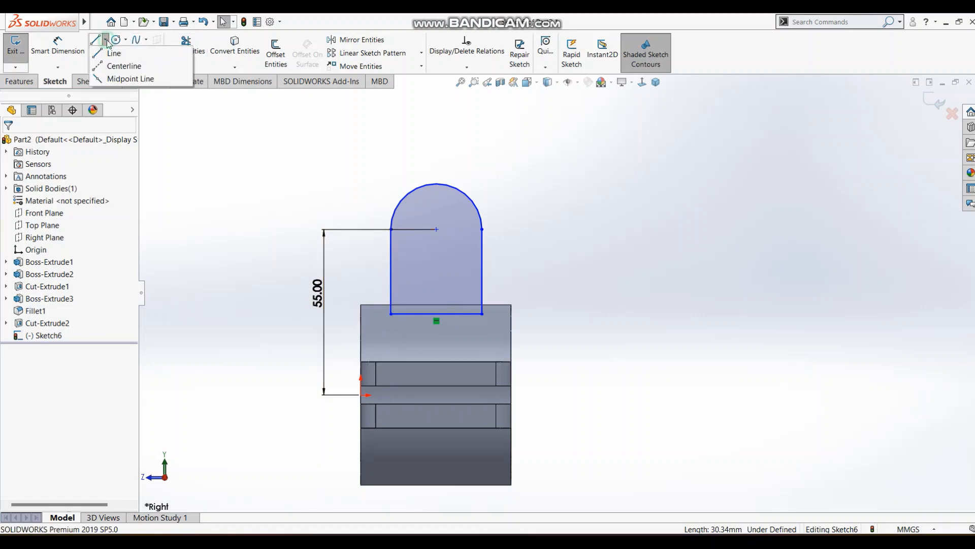
Draw a centerline from the origin to the profile's nearest bottom corner, make it horizontal, and test the profile's remaining freedom.
click(122, 66)
click(362, 395)
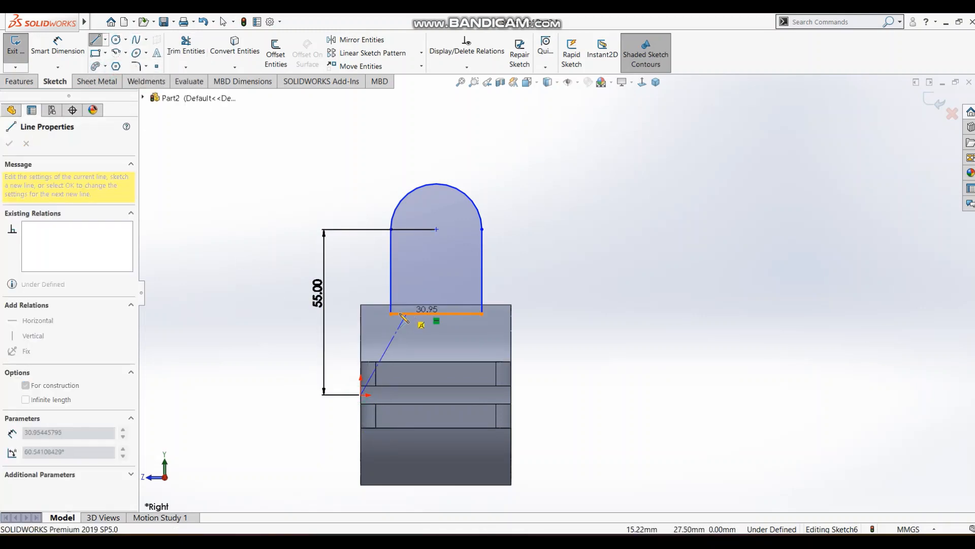
click(390, 314)
key(Escape)
click(384, 330)
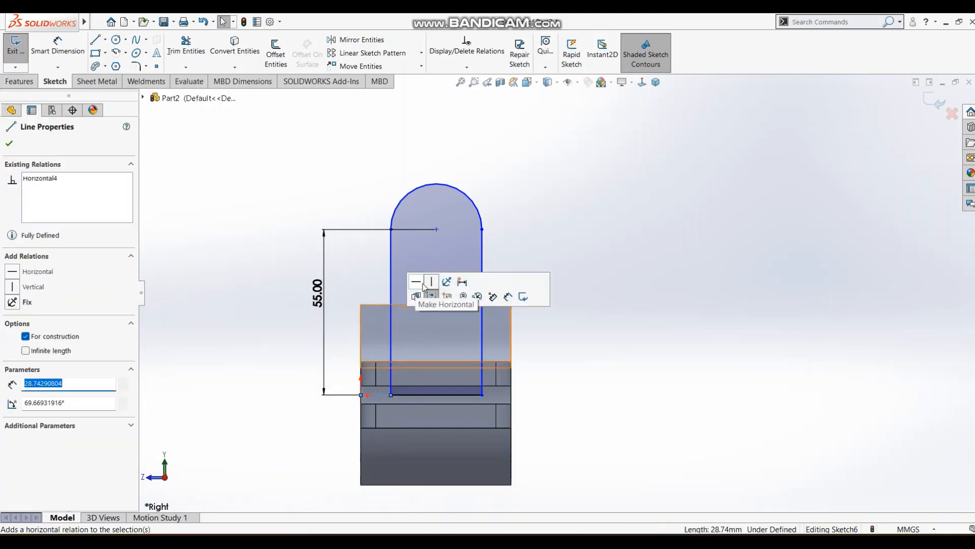
click(425, 287)
click(647, 240)
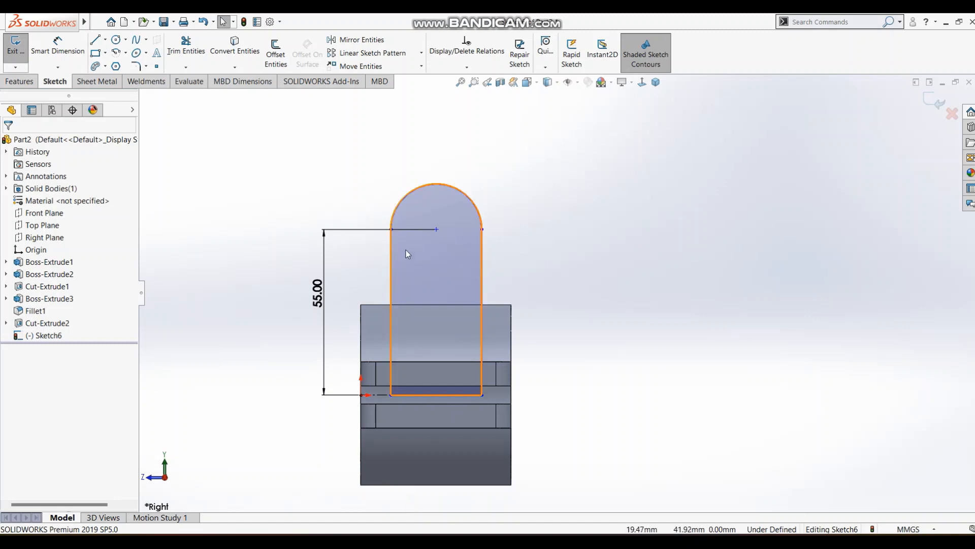
click(459, 210)
click(605, 236)
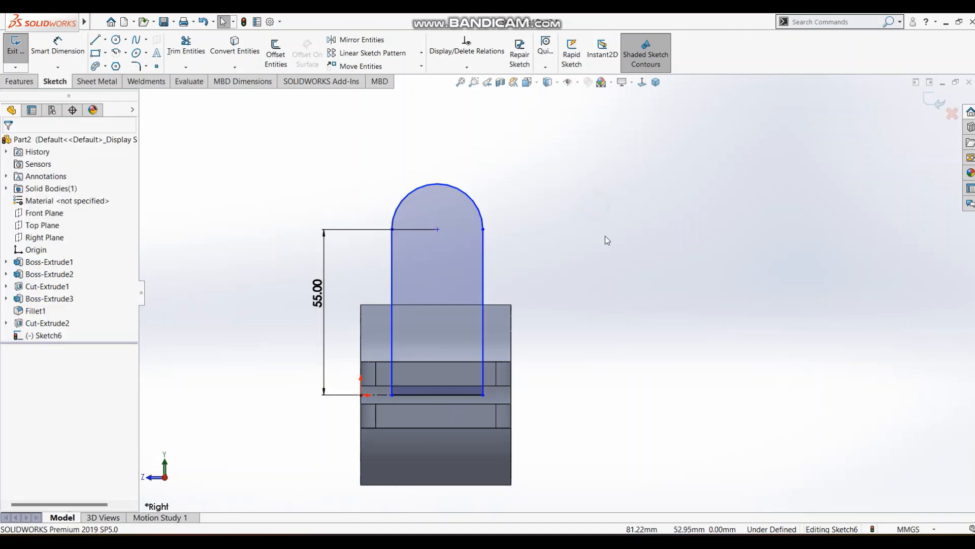
Check the lug radius in the reference drawing and dimension the profile's top arc with an 18 mm radius.
key(alt+Tab)
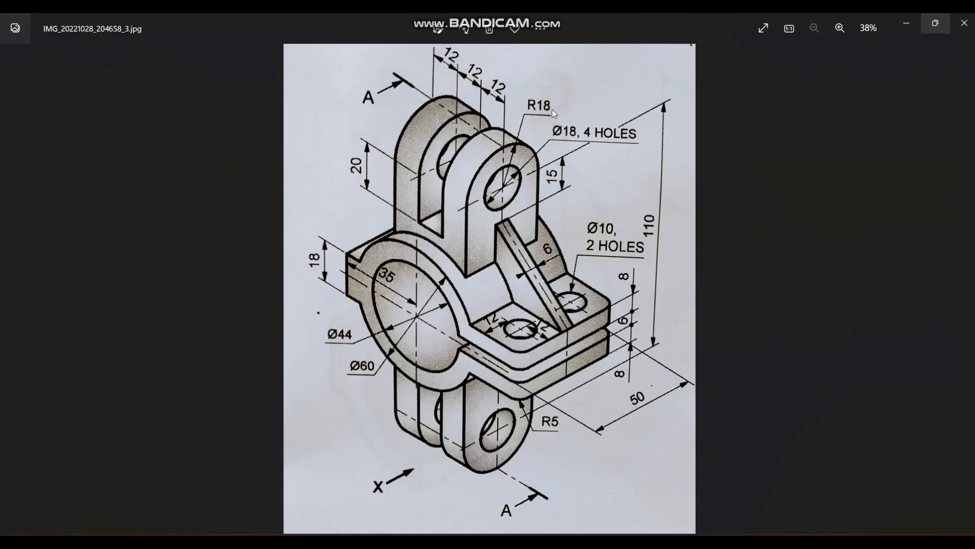
key(alt+Tab)
key(s)
click(515, 172)
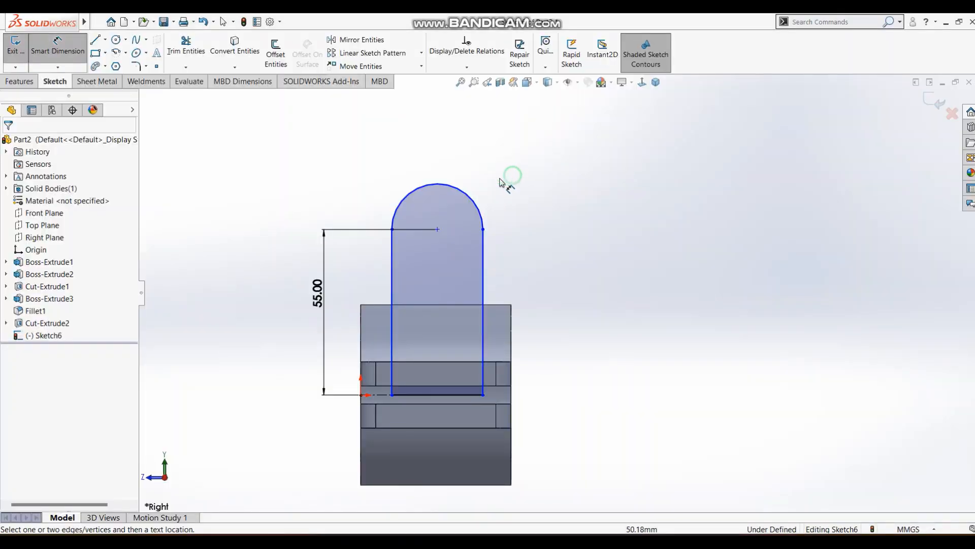
click(475, 201)
click(508, 175)
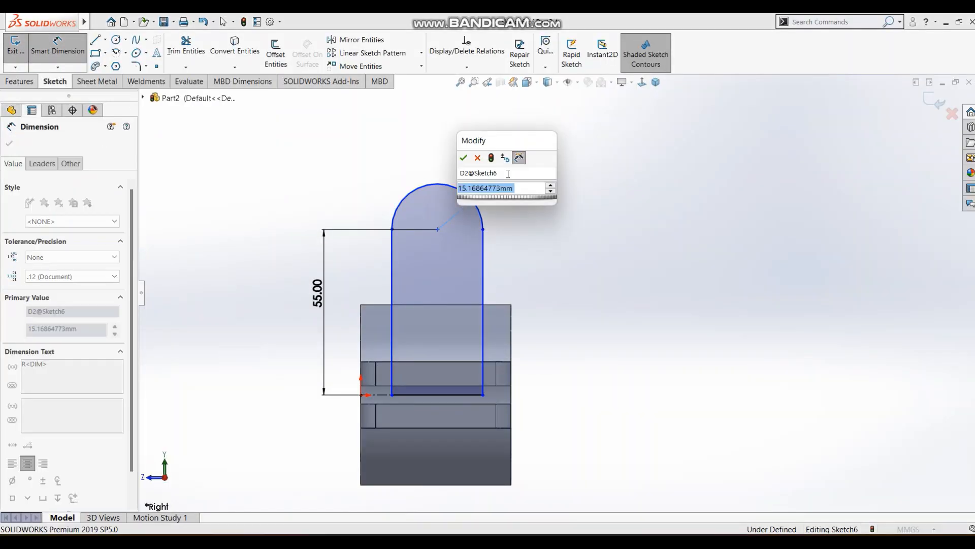
text(18)
key(Return)
click(601, 191)
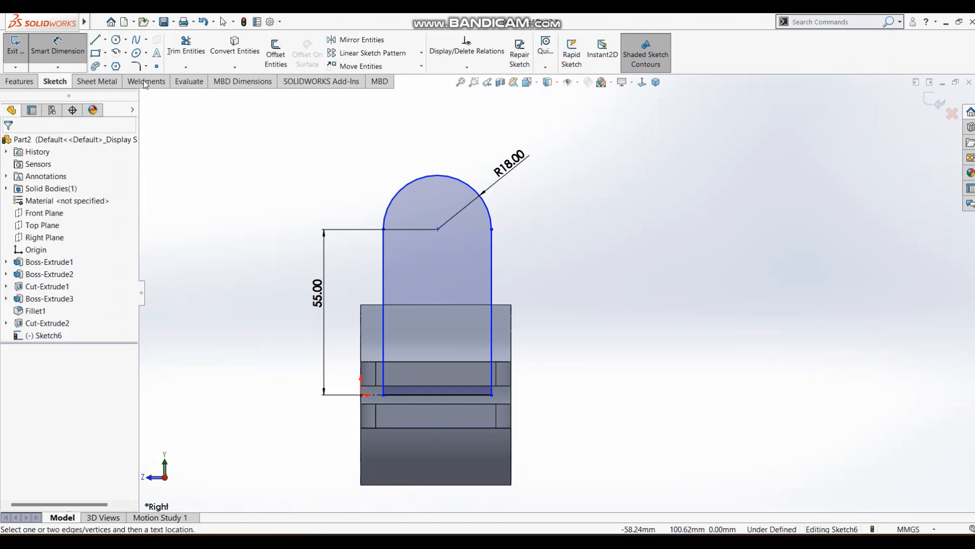
Draw a centerline from the midpoint of the profile's bottom line to the midpoint of the cylinder's lower edge, and make it vertical.
click(105, 39)
click(124, 61)
click(438, 229)
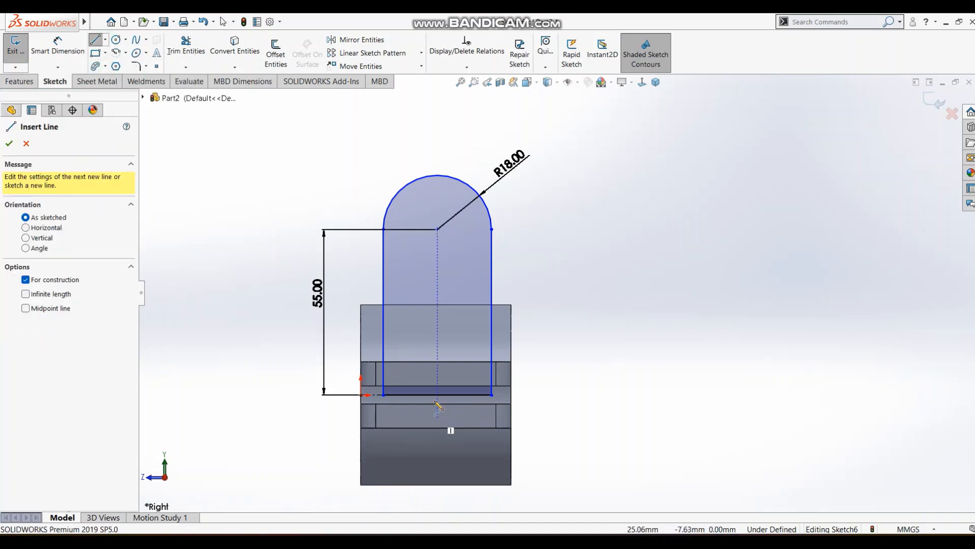
click(437, 396)
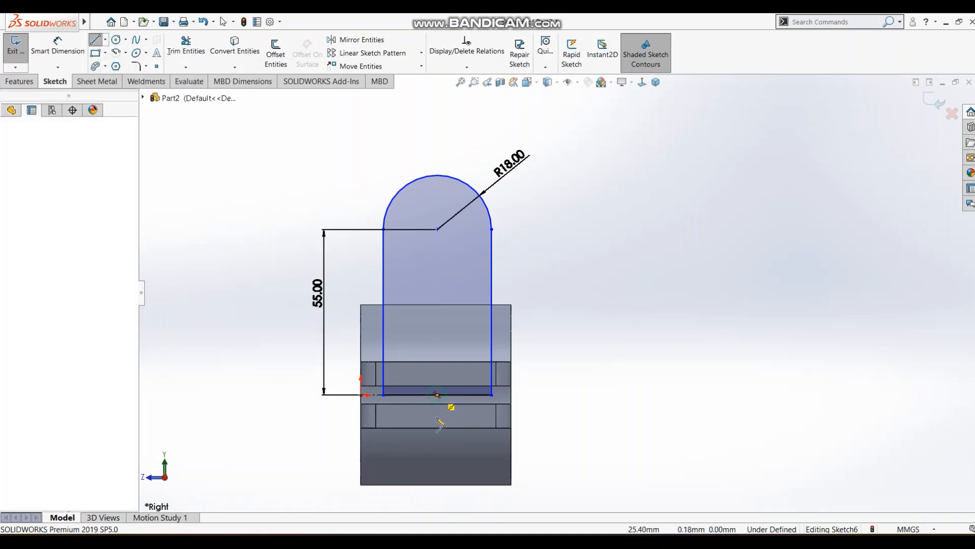
click(435, 484)
key(Escape)
click(437, 458)
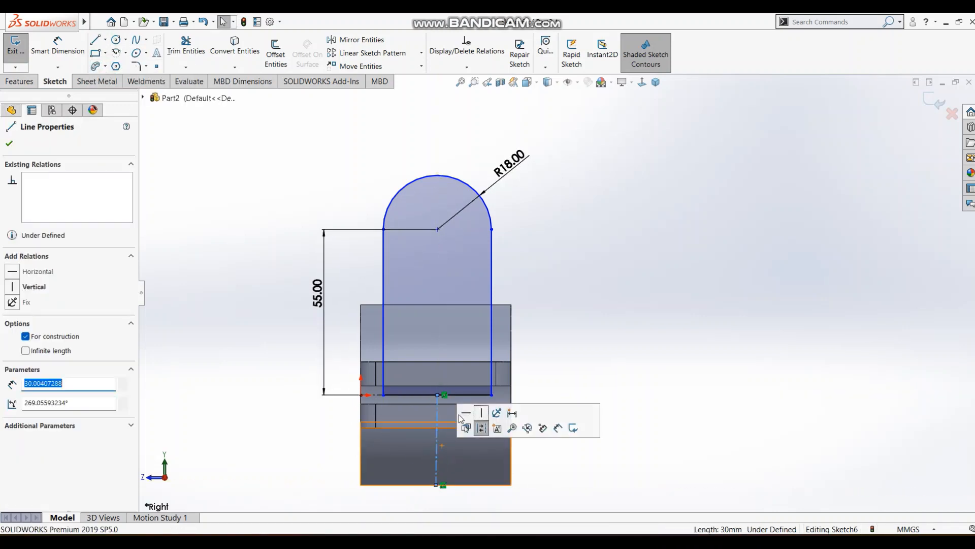
click(481, 412)
click(687, 261)
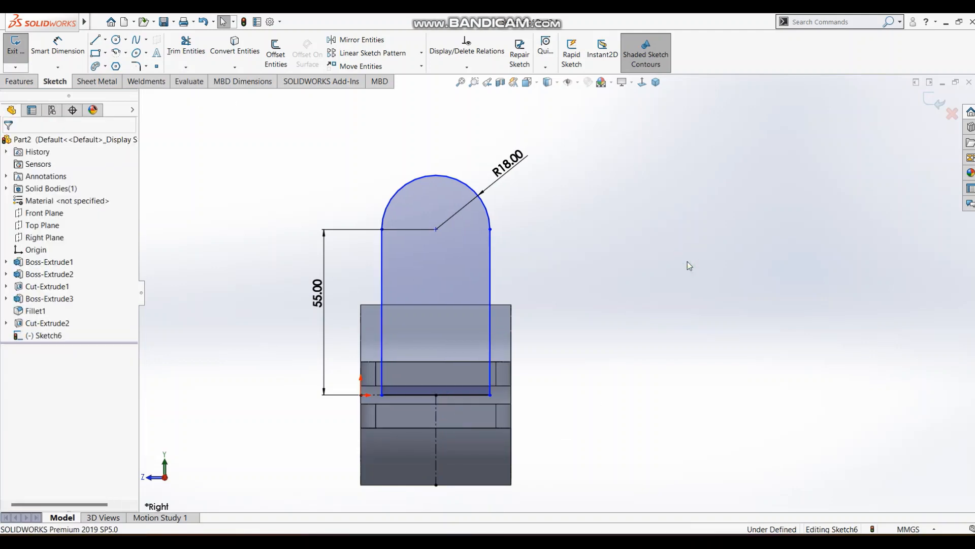
Make the top arc tangent to the profile's side line nearest the origin, and finish the sketch.
click(491, 246)
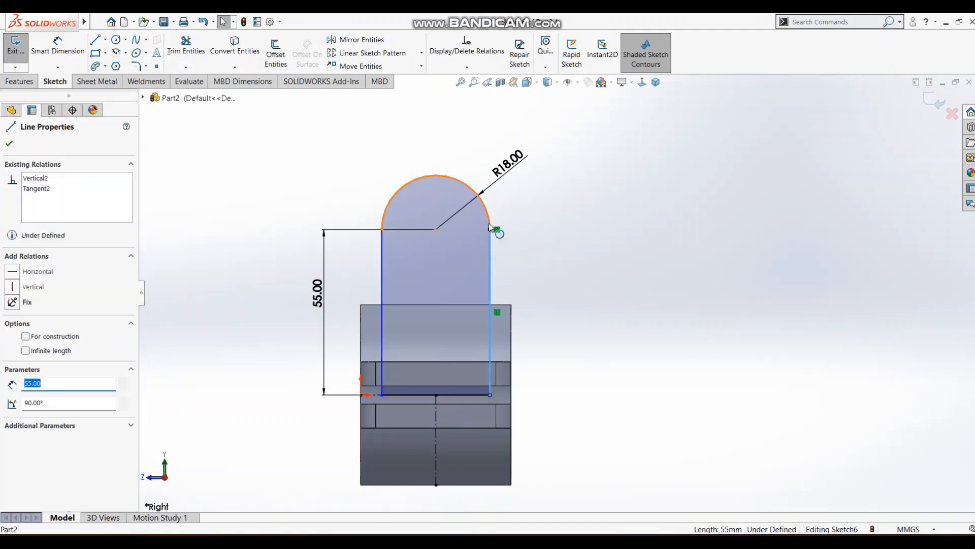
click(386, 242)
click(382, 239)
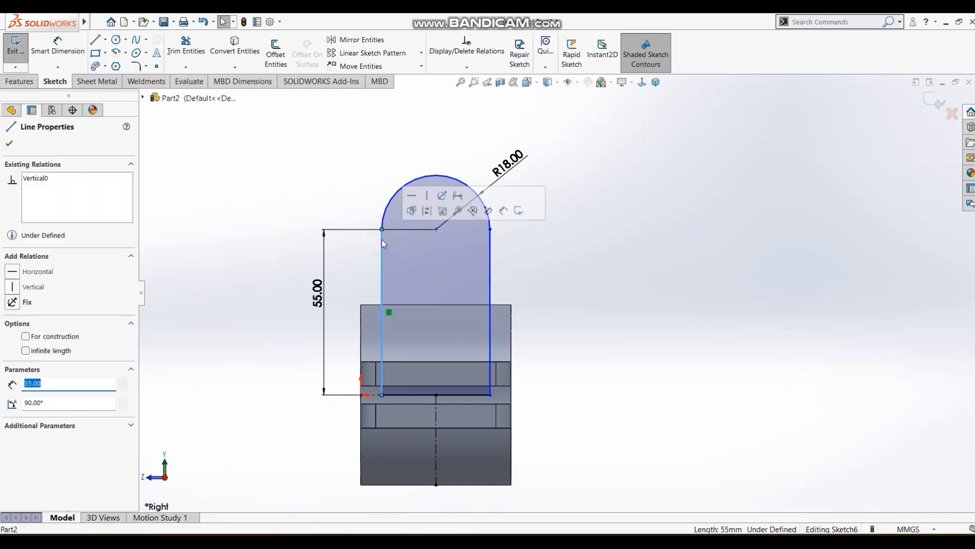
ctrl+click(383, 220)
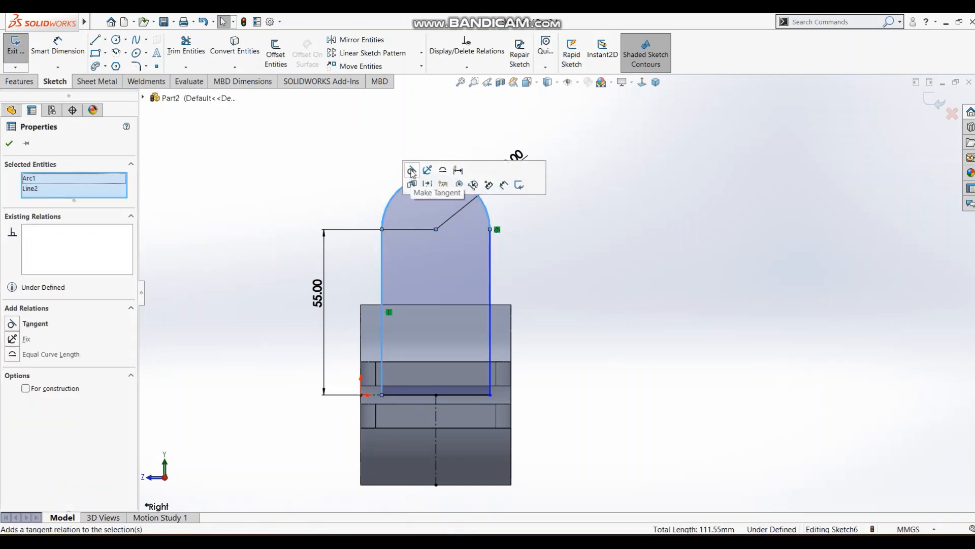
click(412, 186)
click(675, 230)
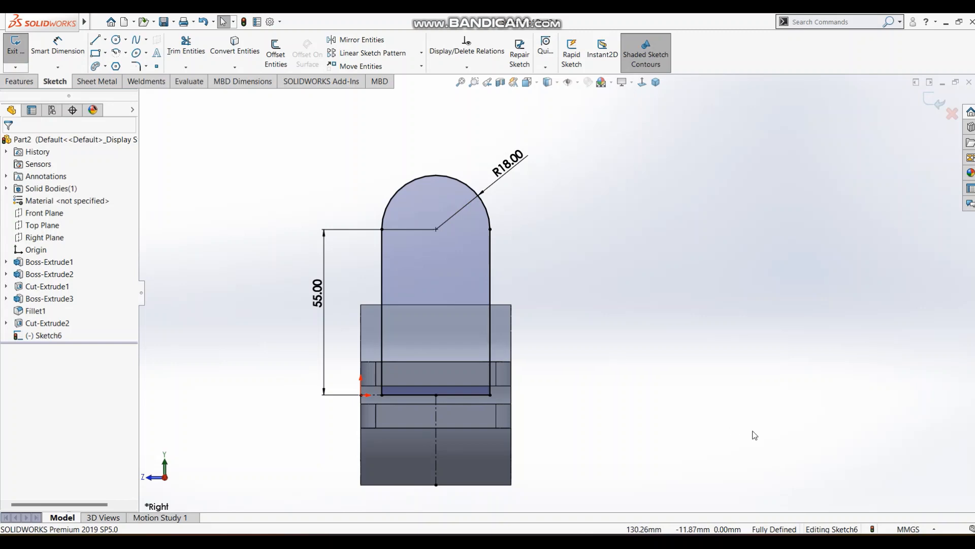
click(936, 109)
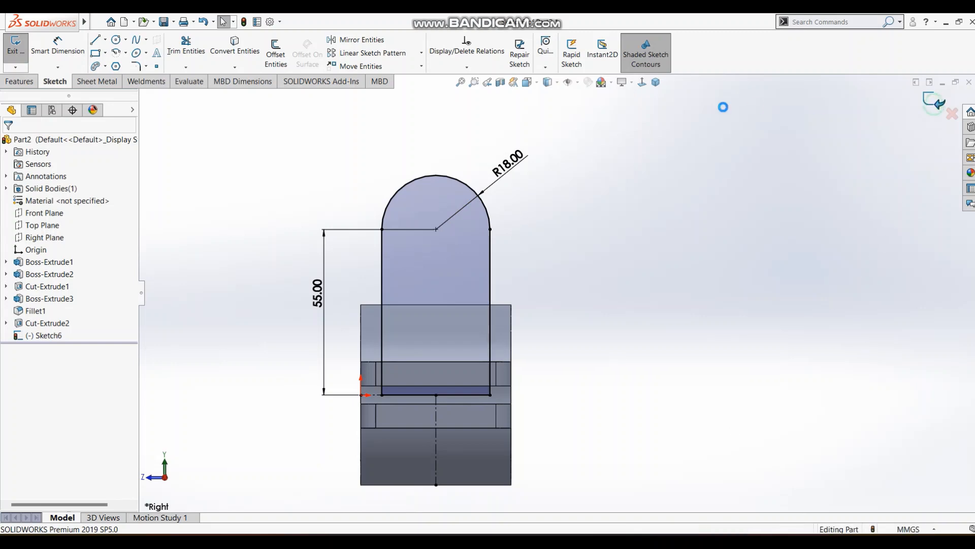
Extrude the round-topped lug profile 36 mm from the mid plane, merging it with the clamp body.
click(655, 81)
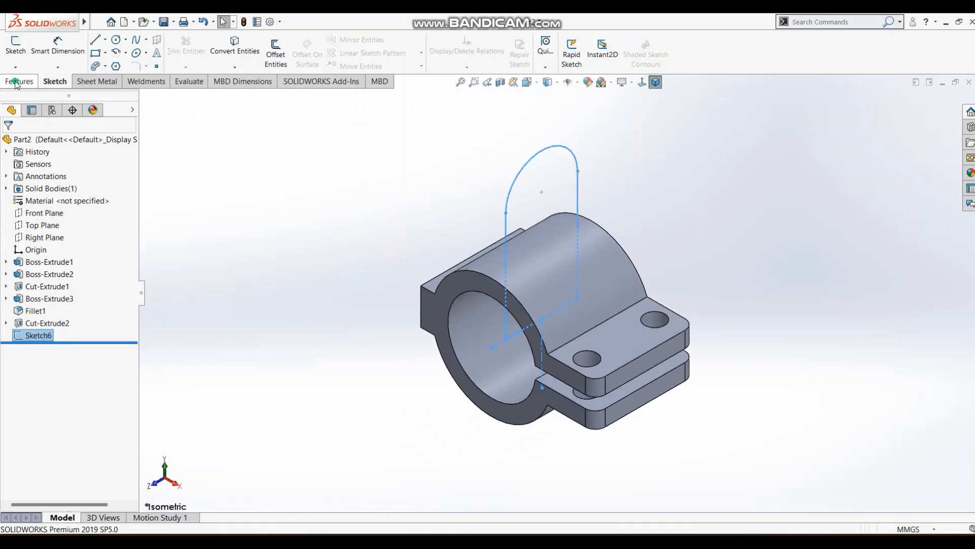
click(20, 81)
click(19, 51)
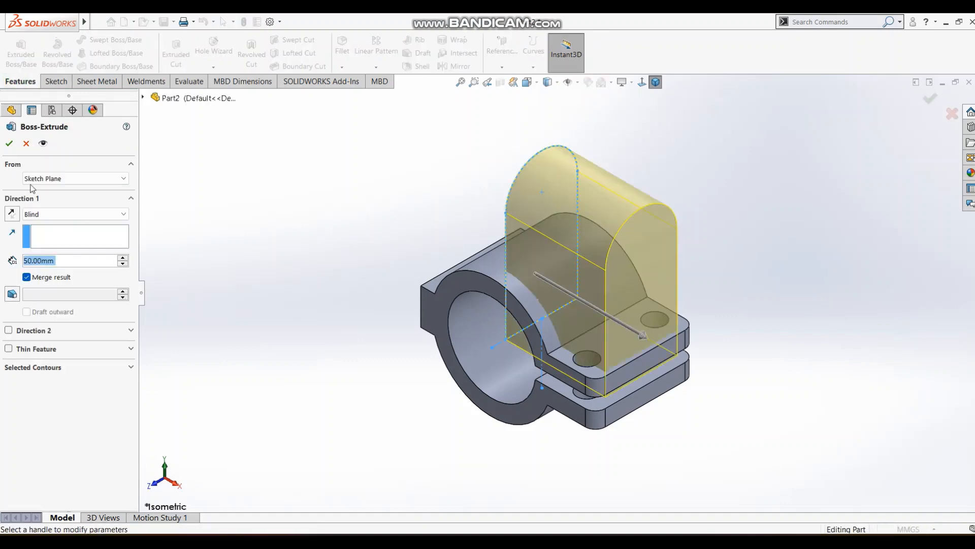
click(41, 214)
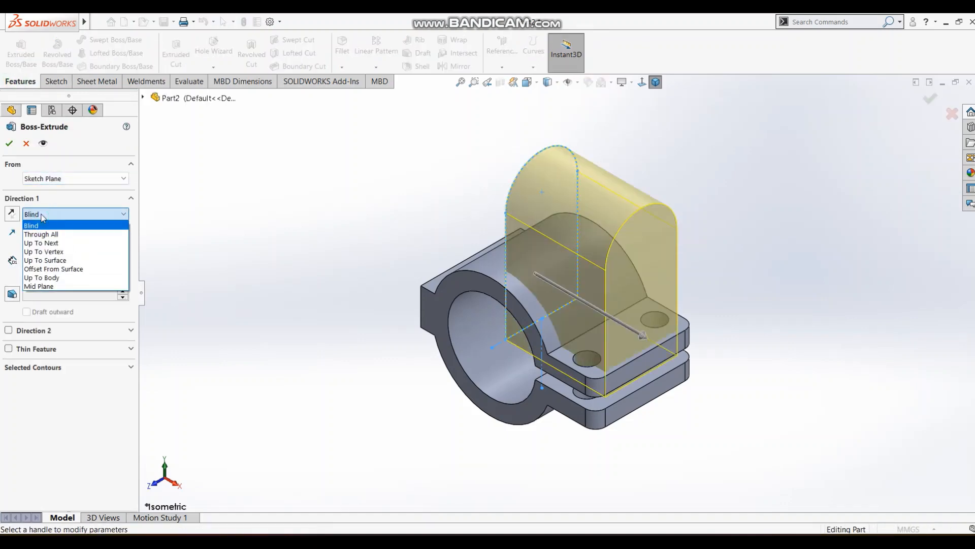
click(51, 287)
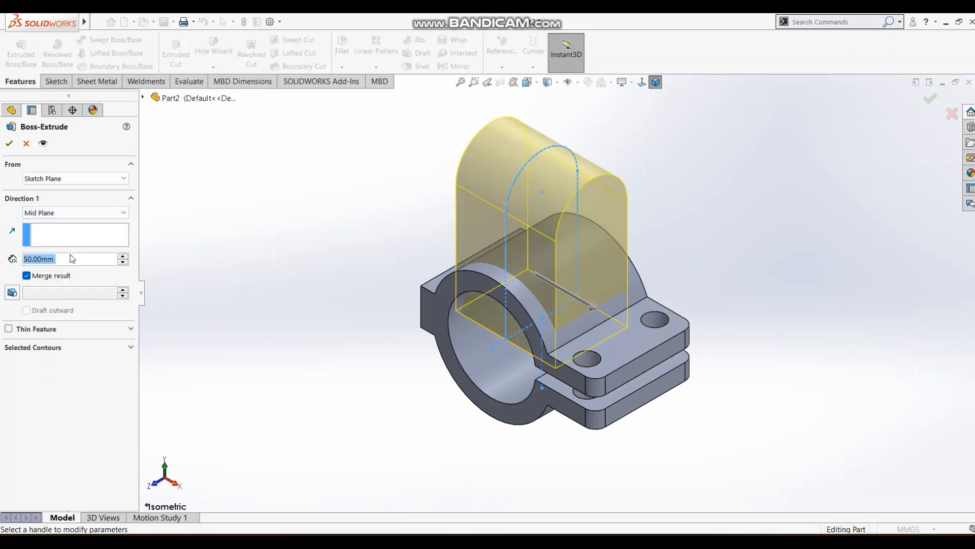
text(36)
key(Return)
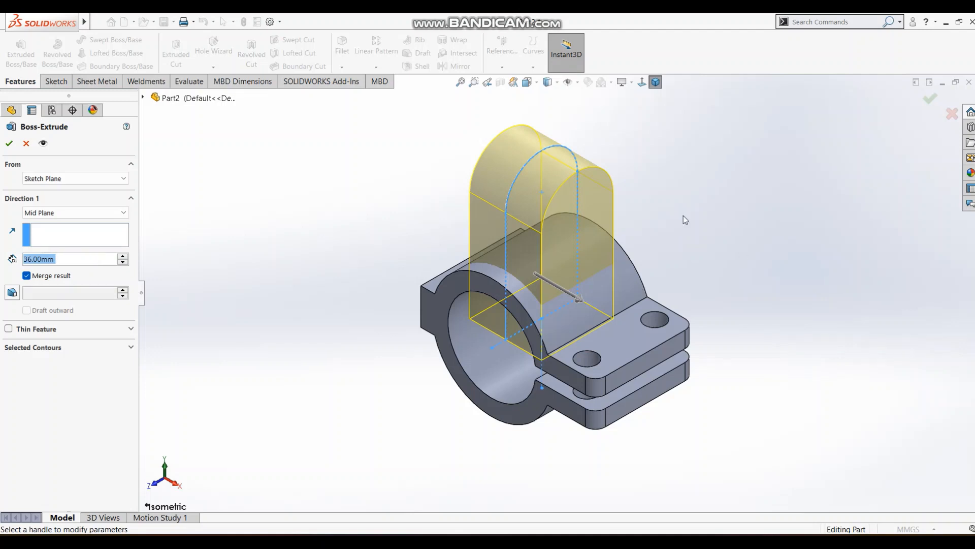
middle_drag(683, 216, 681, 185)
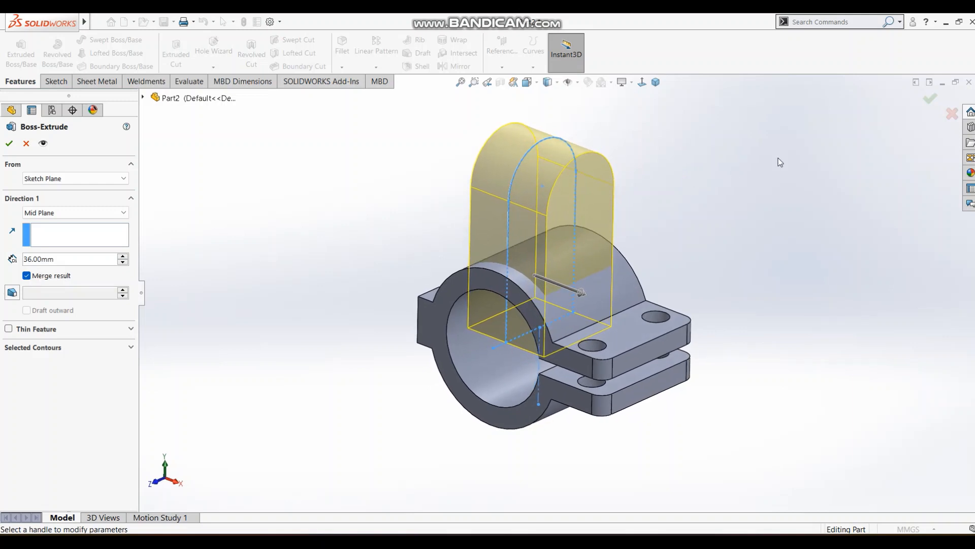
click(931, 99)
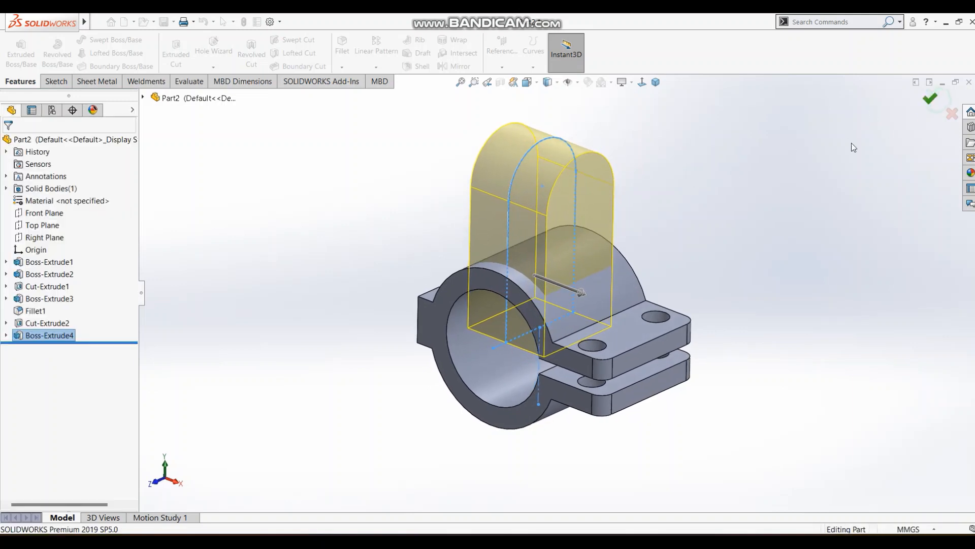
Start a sketch on the clamp ring's front face and draw a circle centred on the origin, roughly the size of the bore.
click(643, 84)
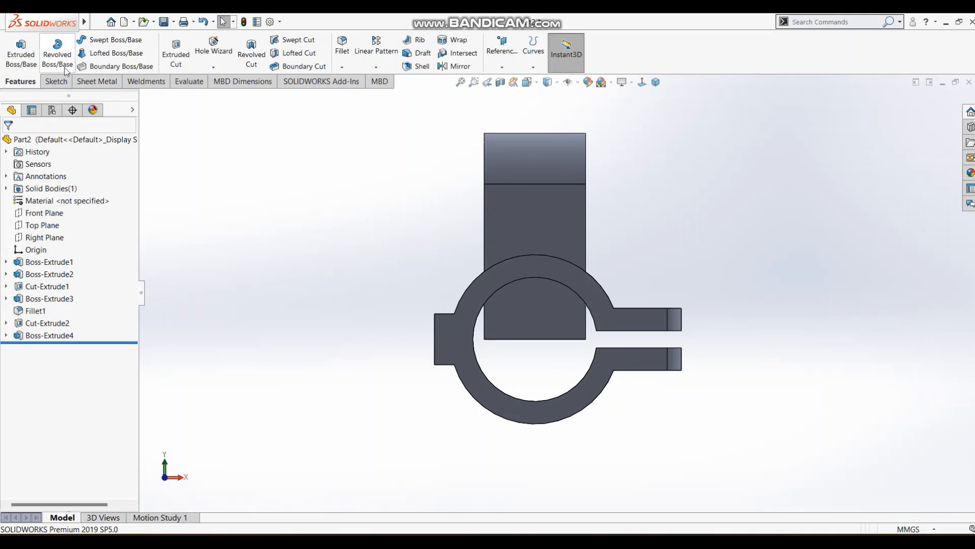
click(54, 82)
click(15, 53)
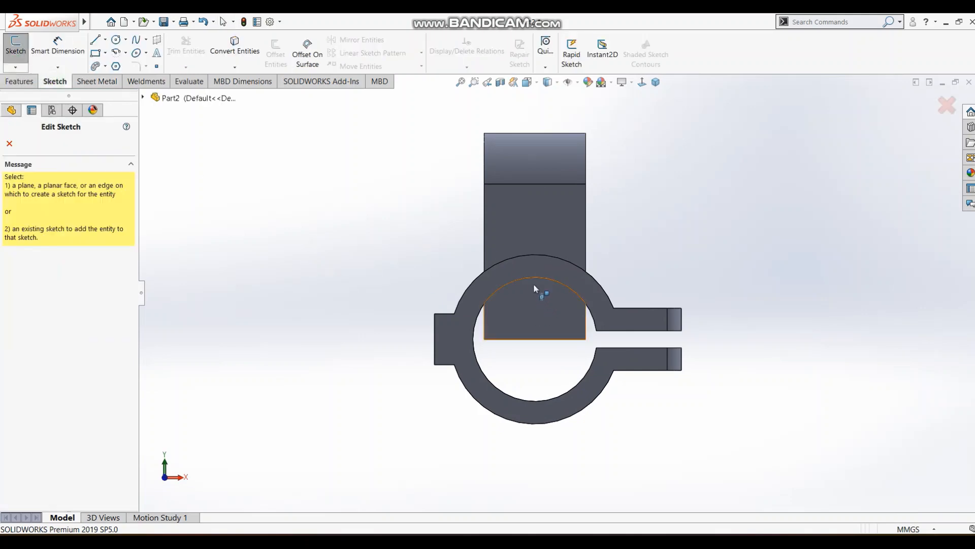
click(507, 274)
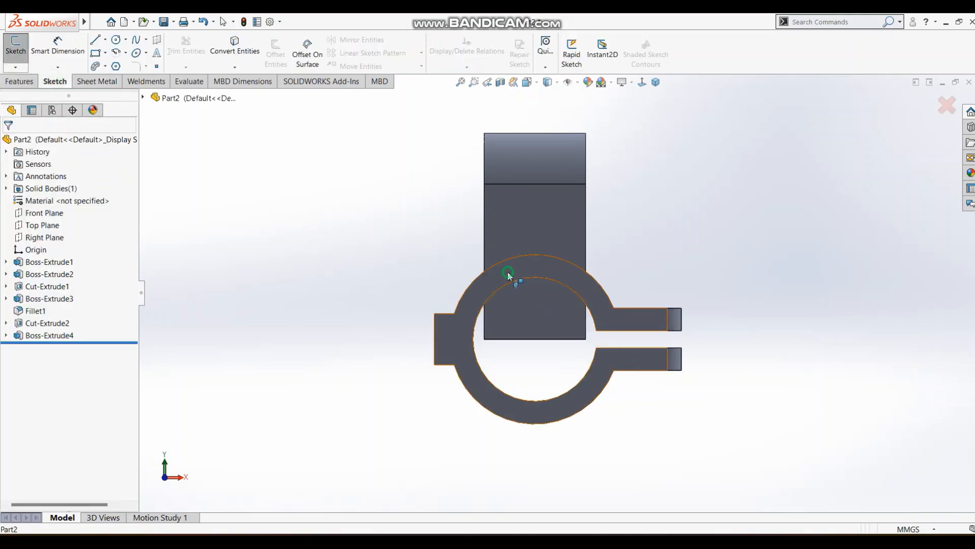
click(115, 40)
click(537, 339)
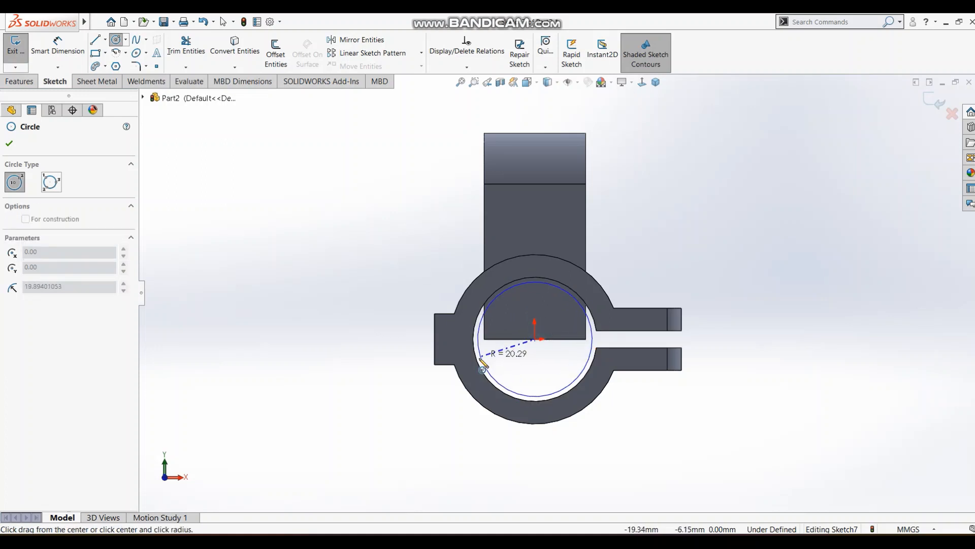
click(483, 364)
key(Escape)
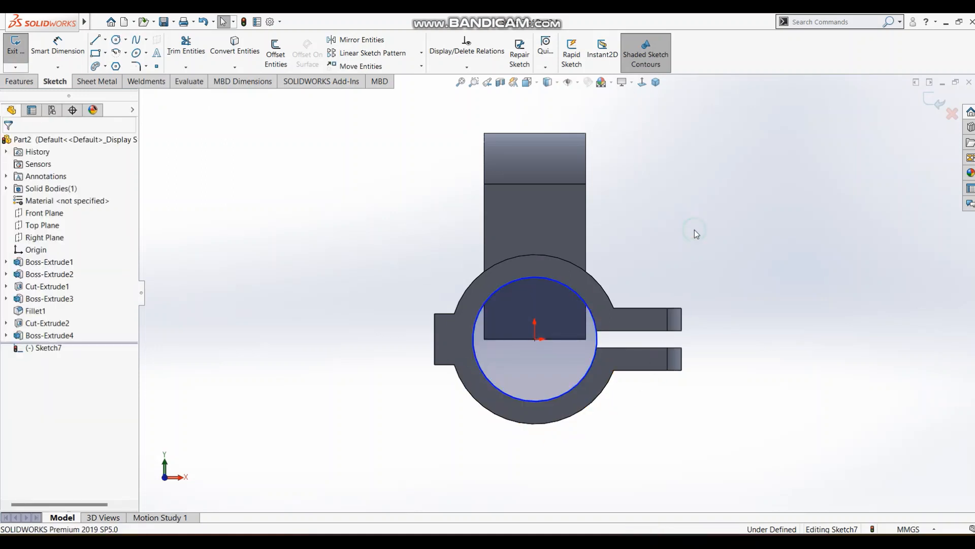
Make the sketched circle coradial with the ring's bore edge and finish the sketch.
click(583, 341)
ctrl+click(592, 364)
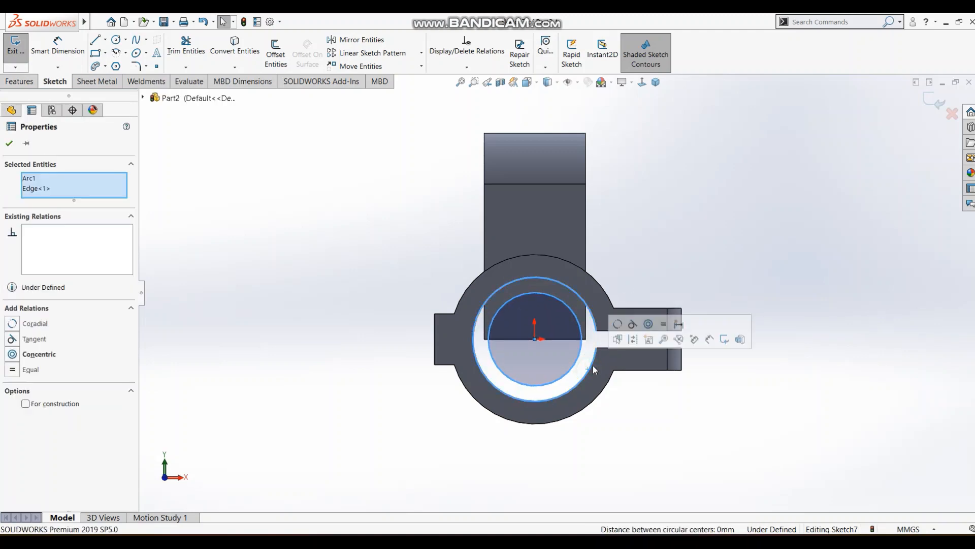
click(620, 325)
click(685, 196)
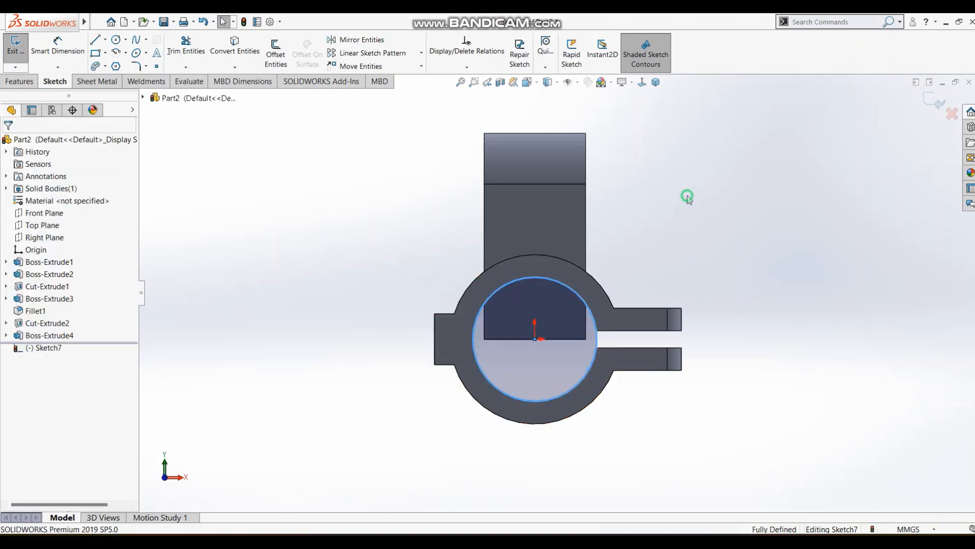
click(933, 100)
click(656, 82)
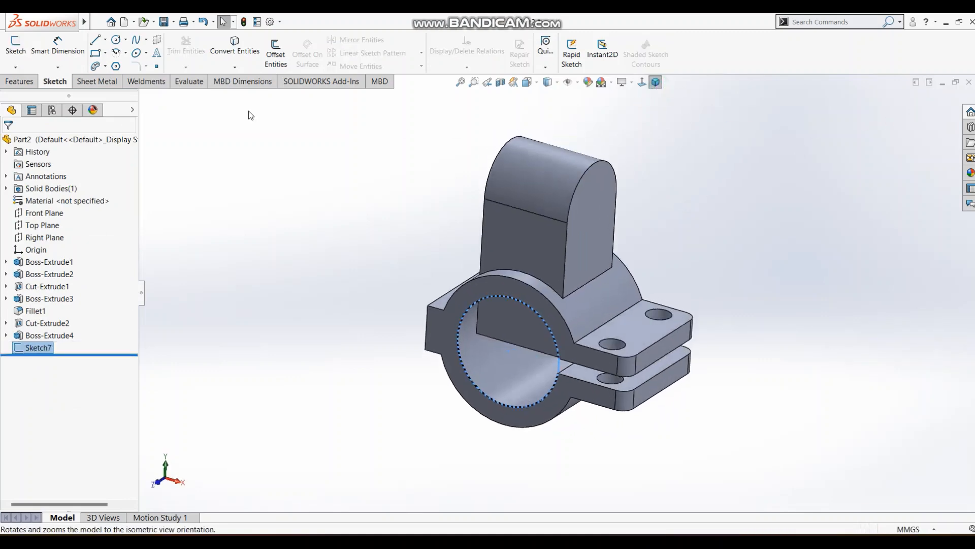
Cut-extrude the bore circle up to the ring's rear face to clear the lug material from the bore.
click(18, 81)
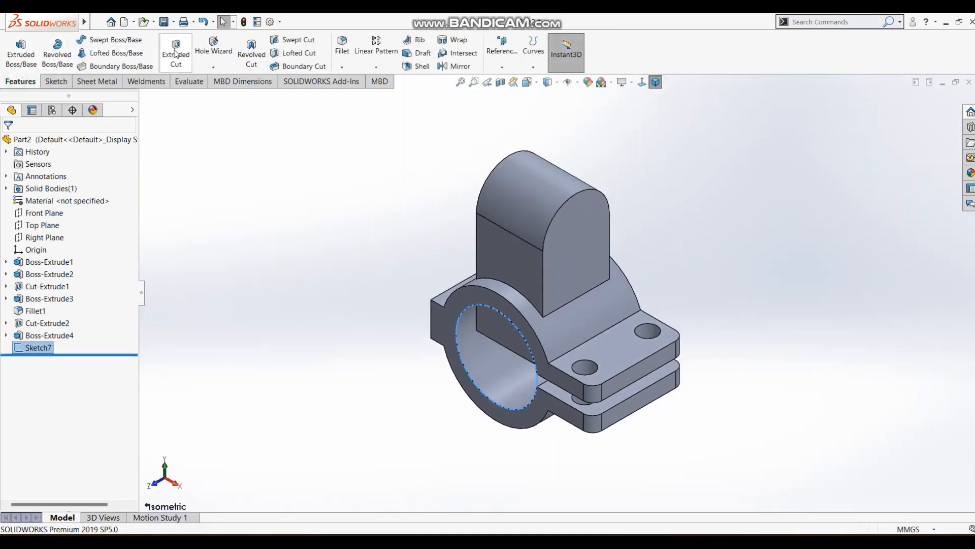
click(175, 52)
click(69, 215)
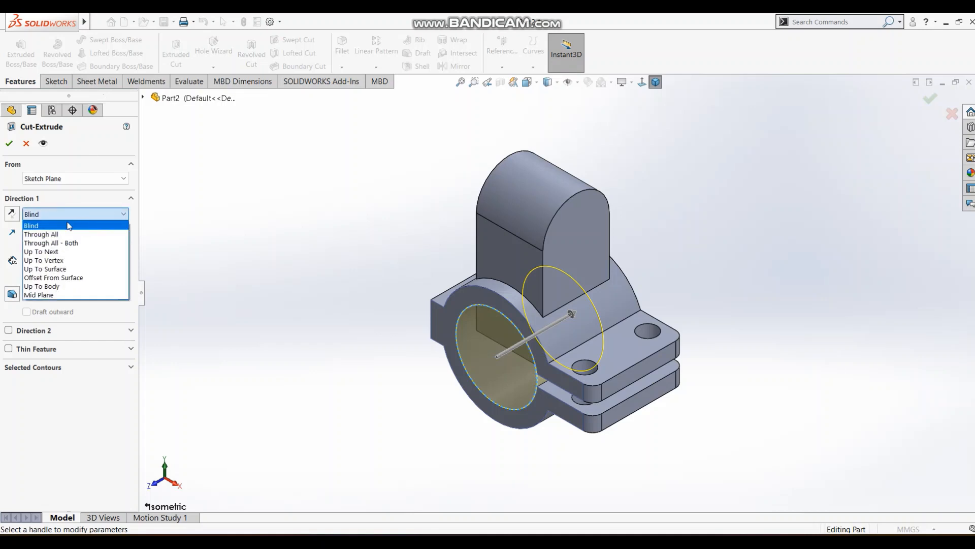
click(45, 269)
middle_drag(245, 250, 587, 272)
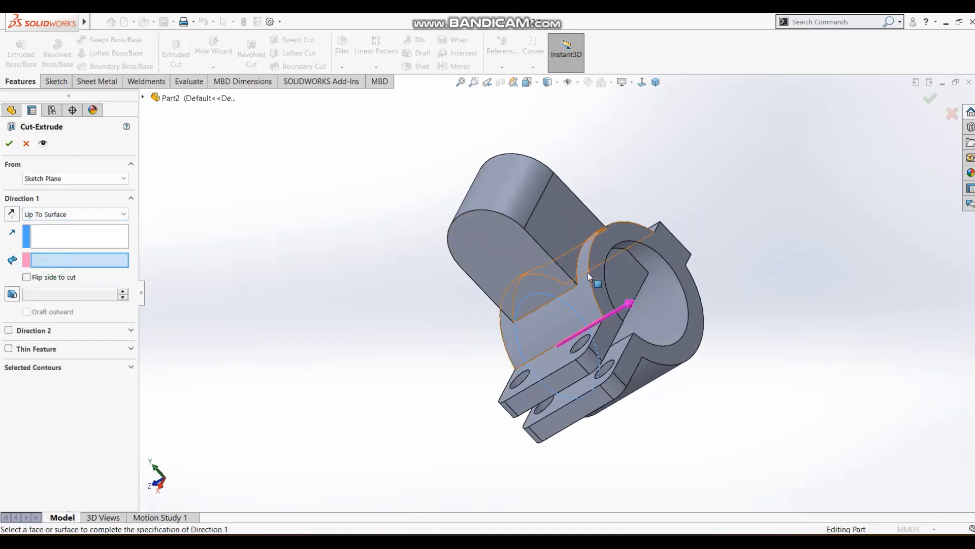
click(607, 240)
middle_drag(520, 292, 635, 195)
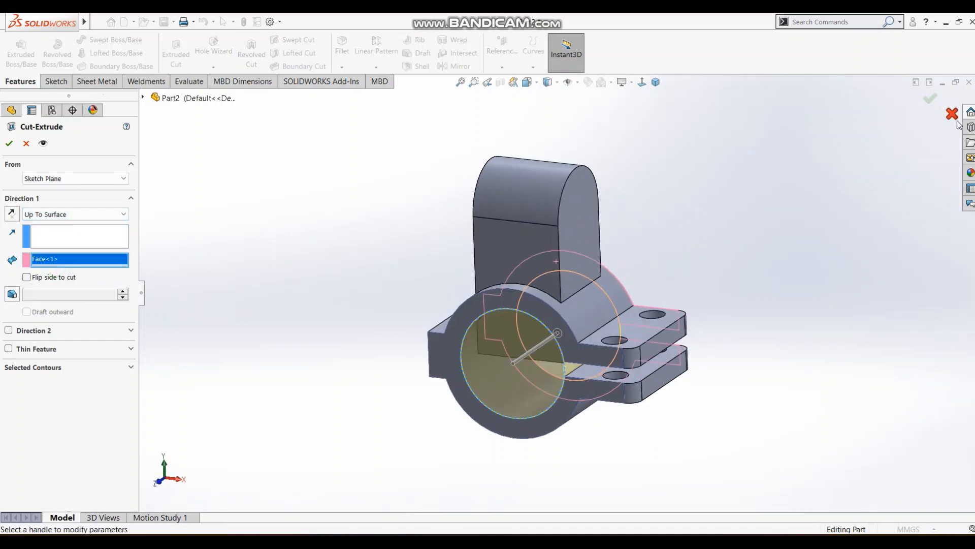
click(930, 100)
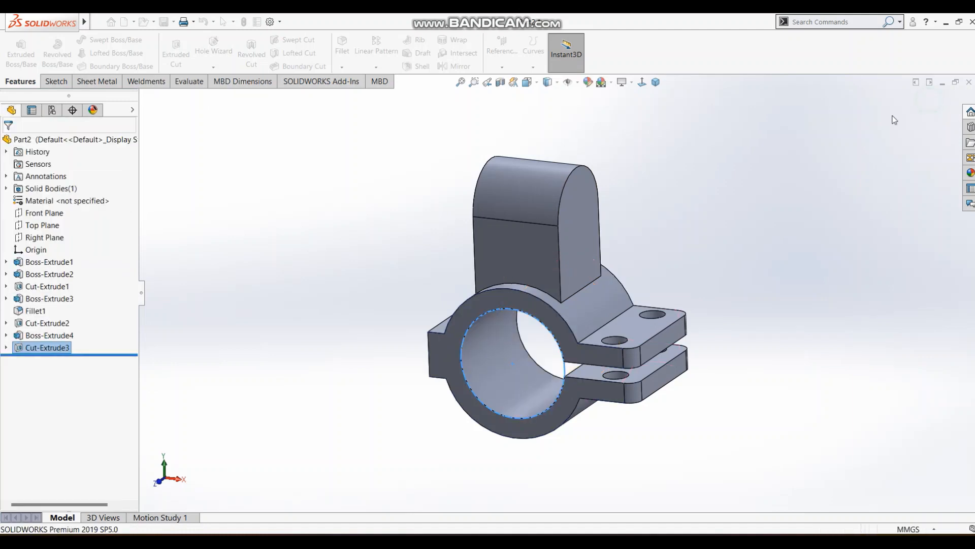
Examine the upper lug's slot dimensions in the reference drawing and view the model from the front.
click(642, 82)
mouse_move(739, 173)
middle_down()
mouse_move(671, 252)
mouse_move(685, 252)
mouse_move(716, 213)
mouse_move(727, 181)
middle_up()
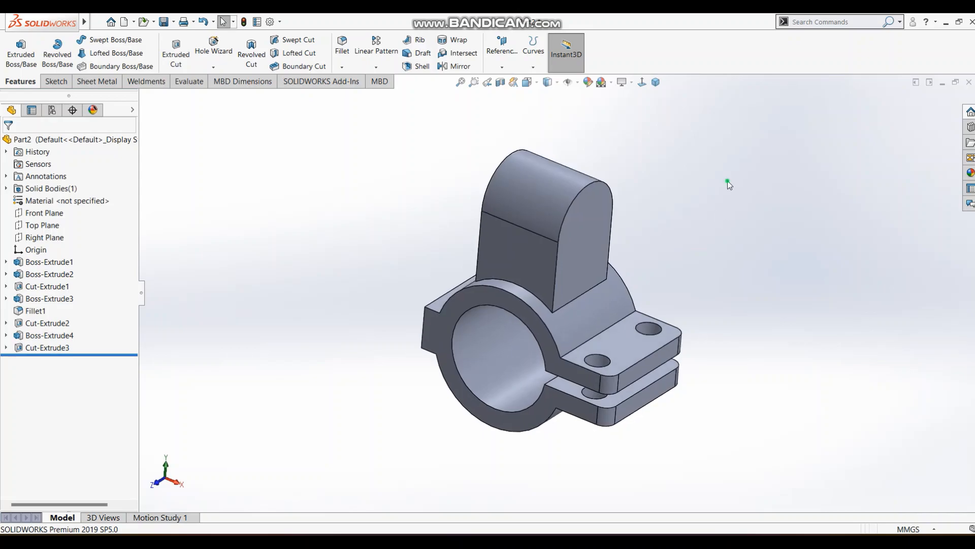
key(alt+Tab)
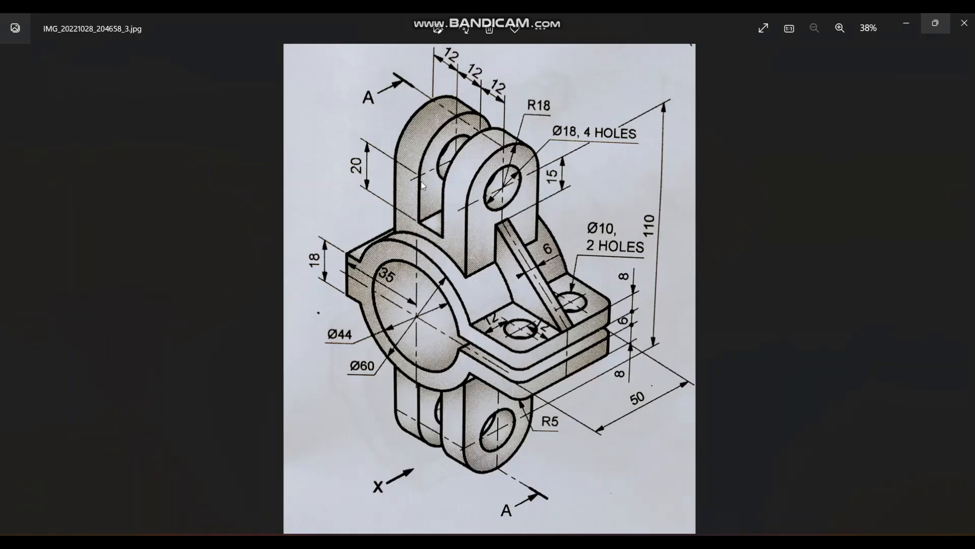
key(alt+Tab)
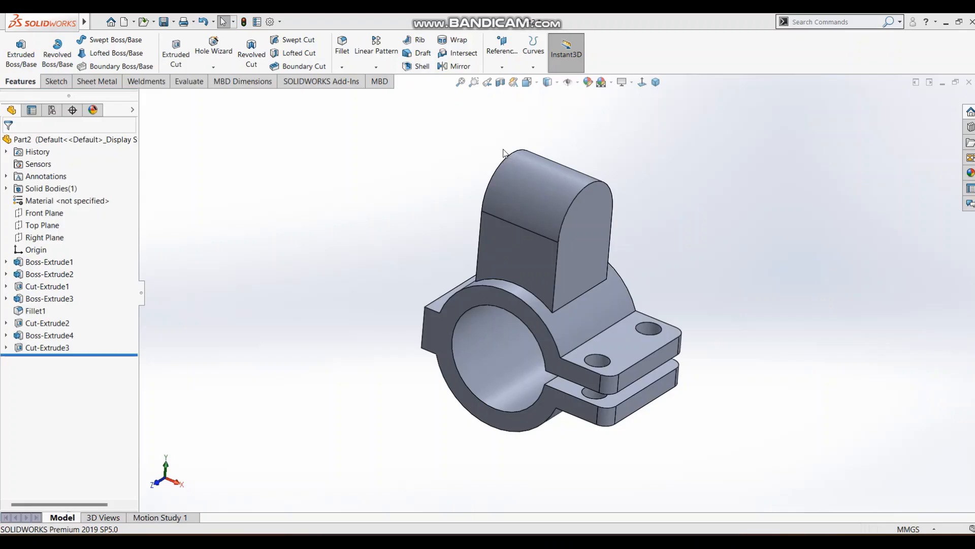
click(642, 82)
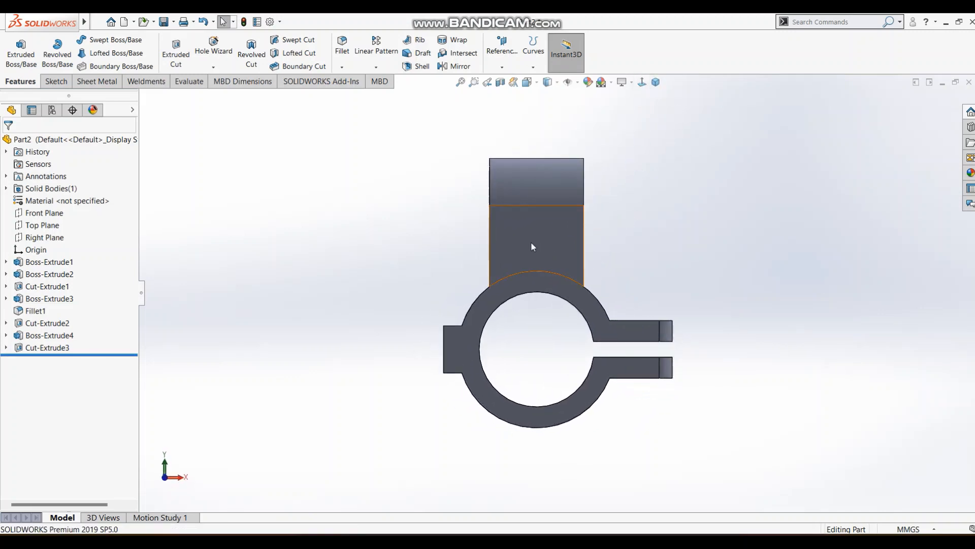
key(alt+Tab)
key(alt+Tab)
Start a sketch on the lug's flat front face and draw a slot rectangle about 15 mm wide, extending above the lug's top.
click(56, 81)
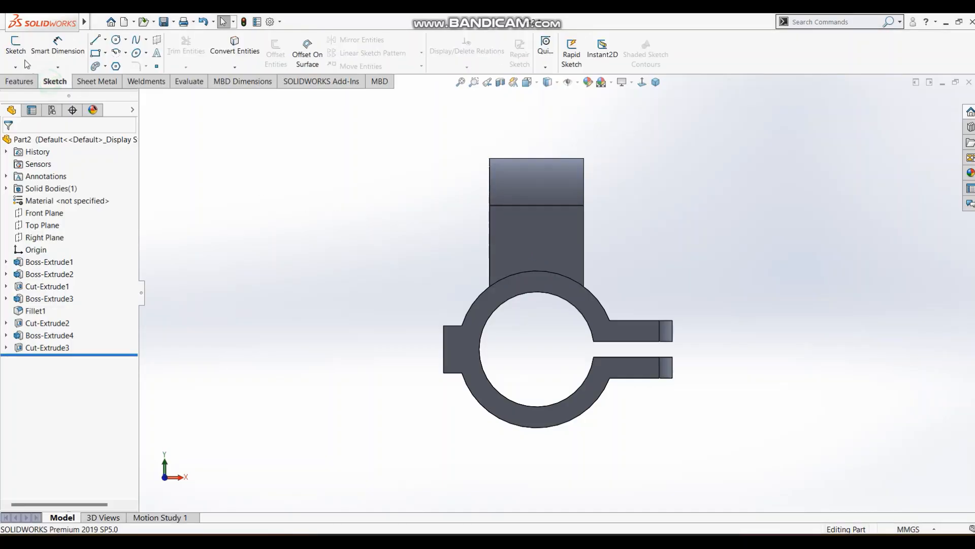
click(15, 51)
click(554, 253)
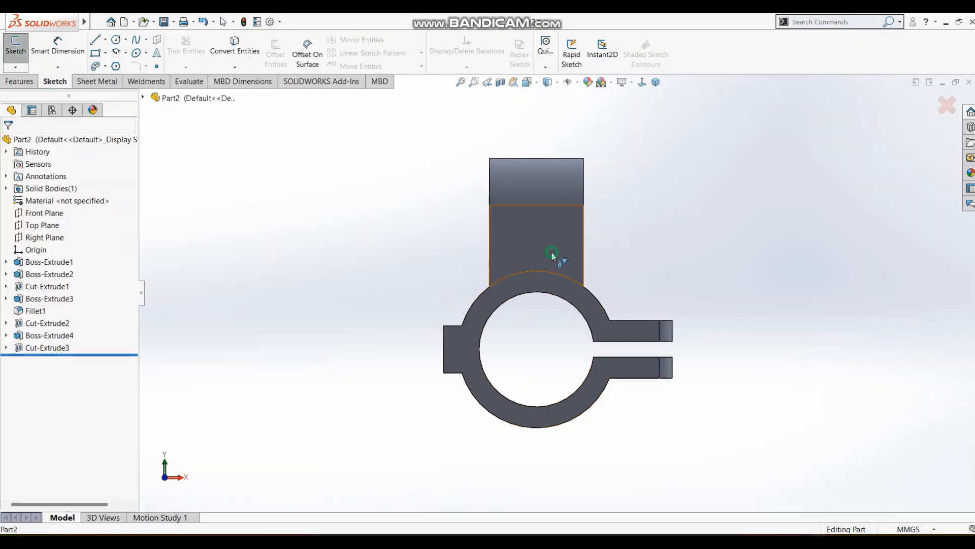
click(95, 52)
click(518, 143)
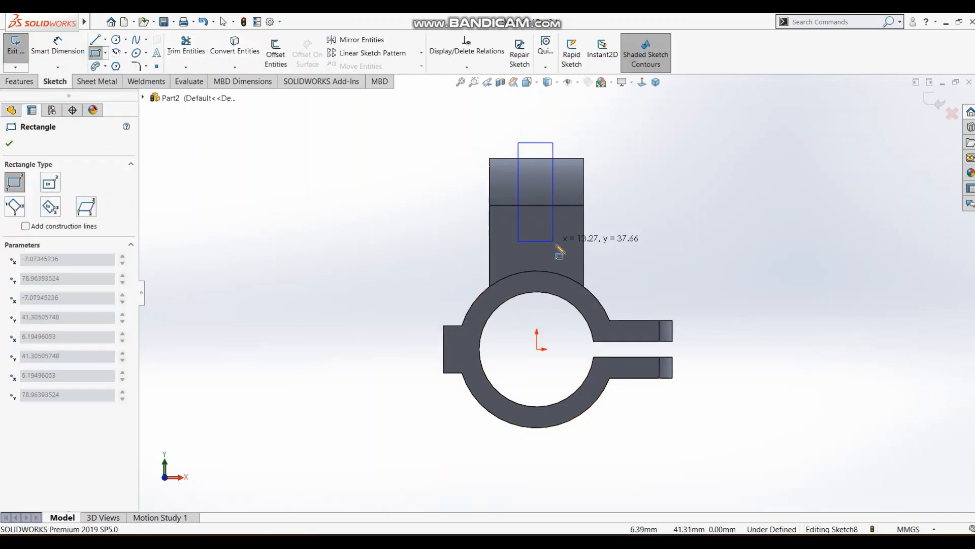
click(557, 244)
key(Escape)
Draw a centerline from the origin to the midpoint of the slot rectangle's bottom line, and make it vertical.
click(107, 41)
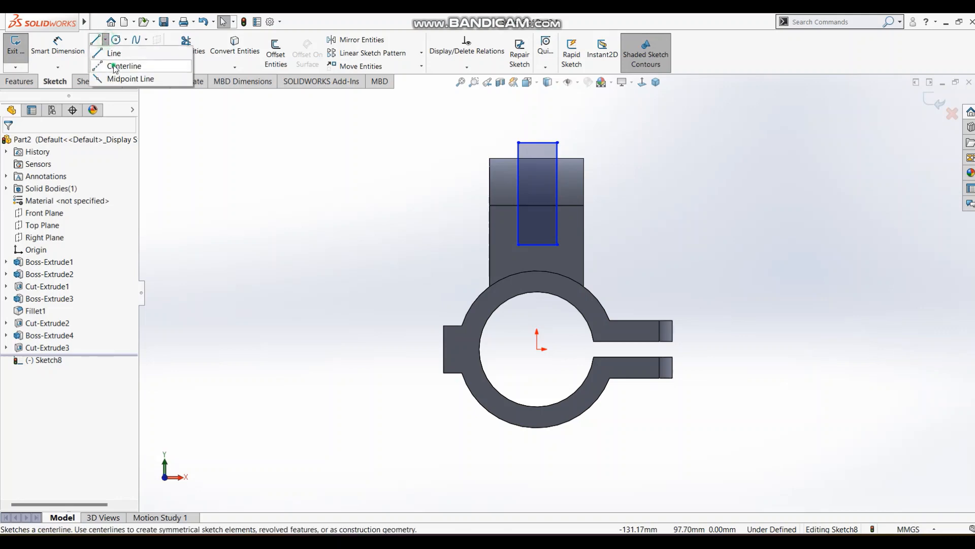
click(122, 63)
click(536, 349)
click(537, 244)
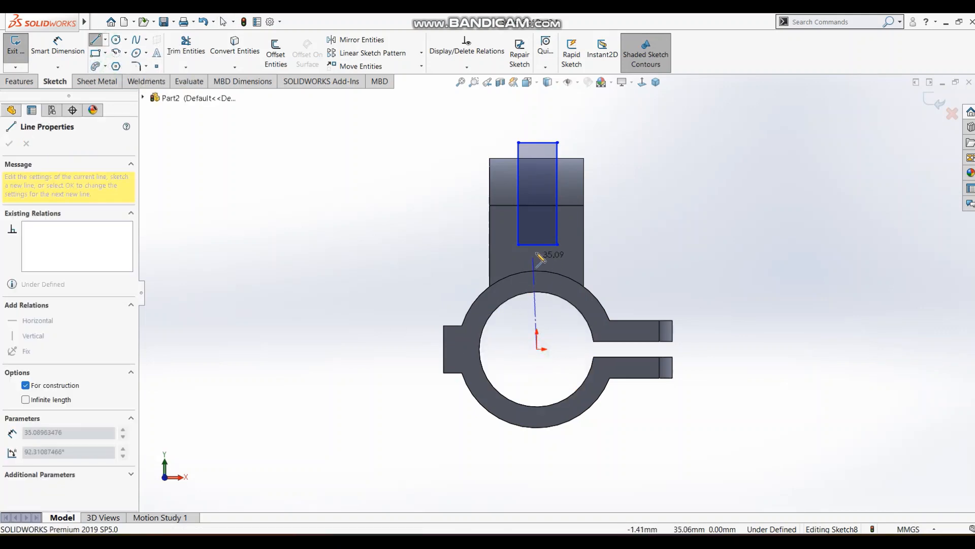
key(Escape)
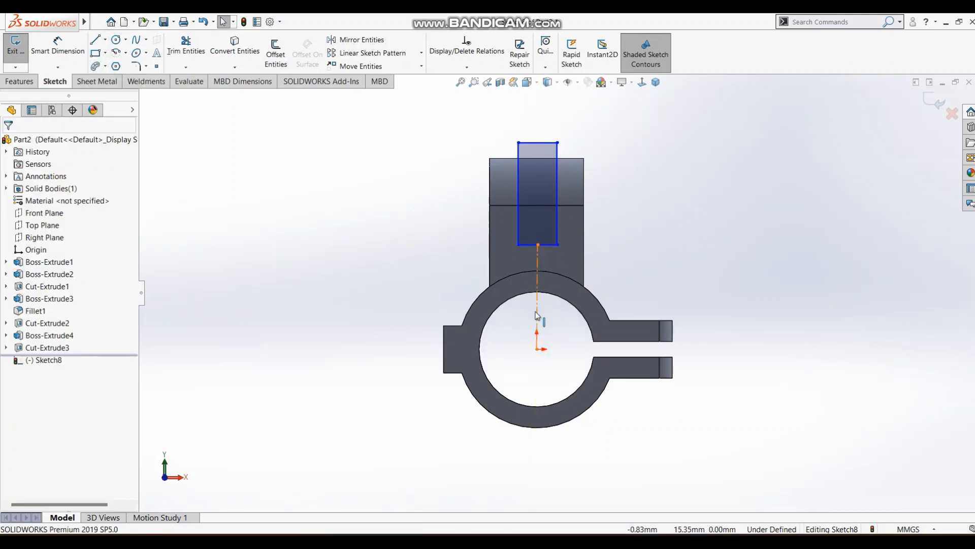
click(537, 315)
click(580, 266)
click(675, 190)
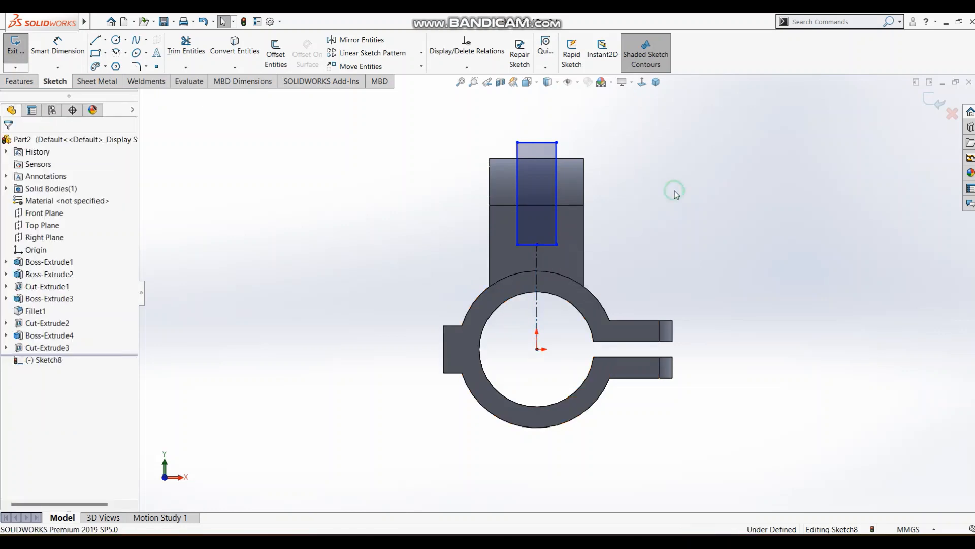
Dimension the slot rectangle's width as 12 mm.
key(s)
click(687, 199)
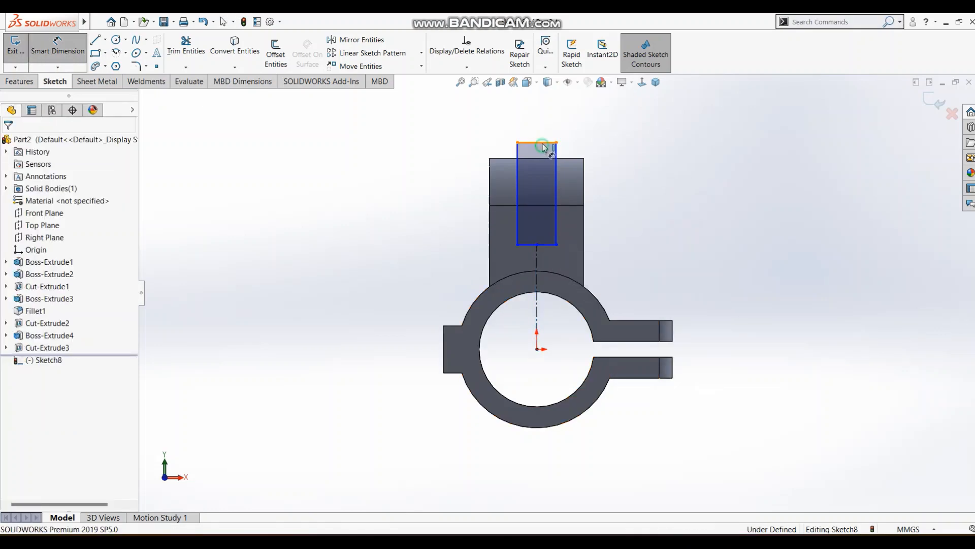
click(542, 144)
click(608, 124)
key(Return)
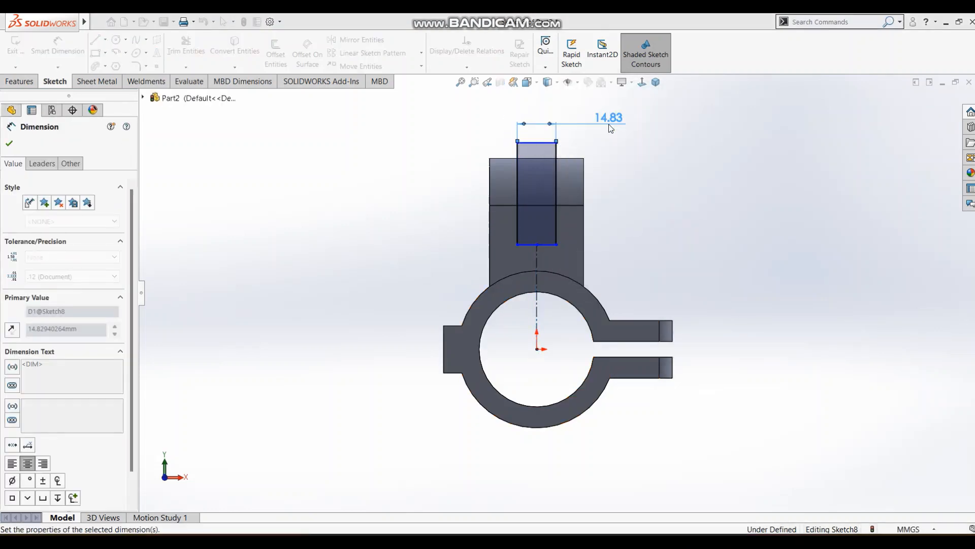
key(Escape)
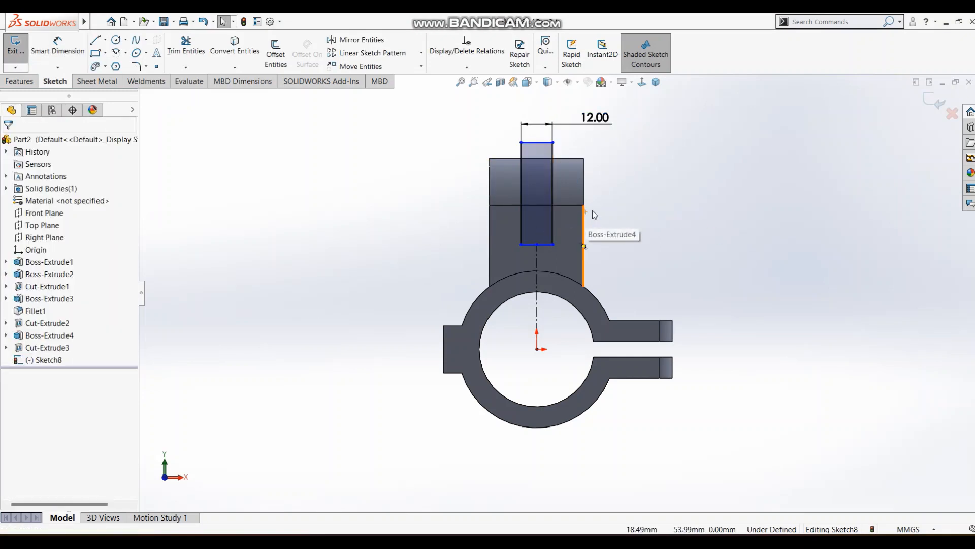
key(s)
click(638, 228)
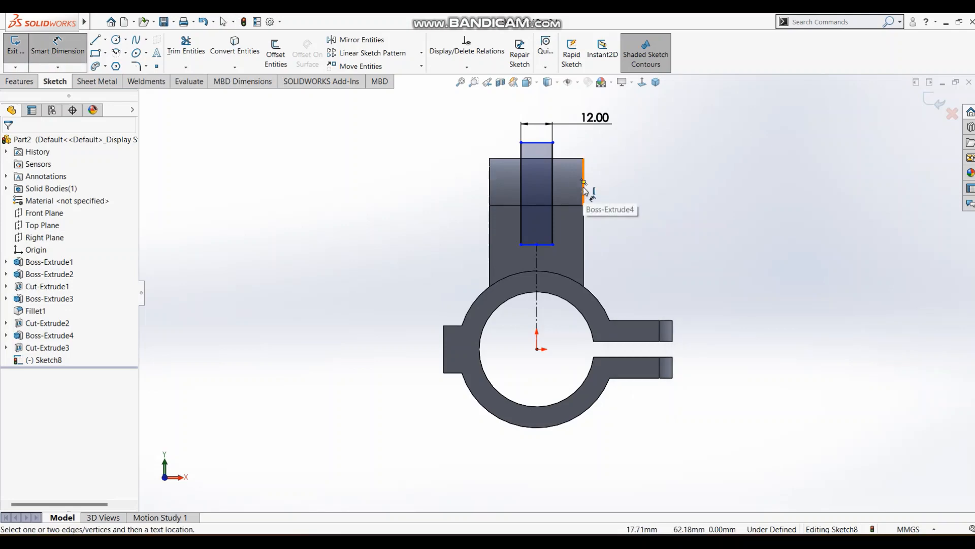
key(Escape)
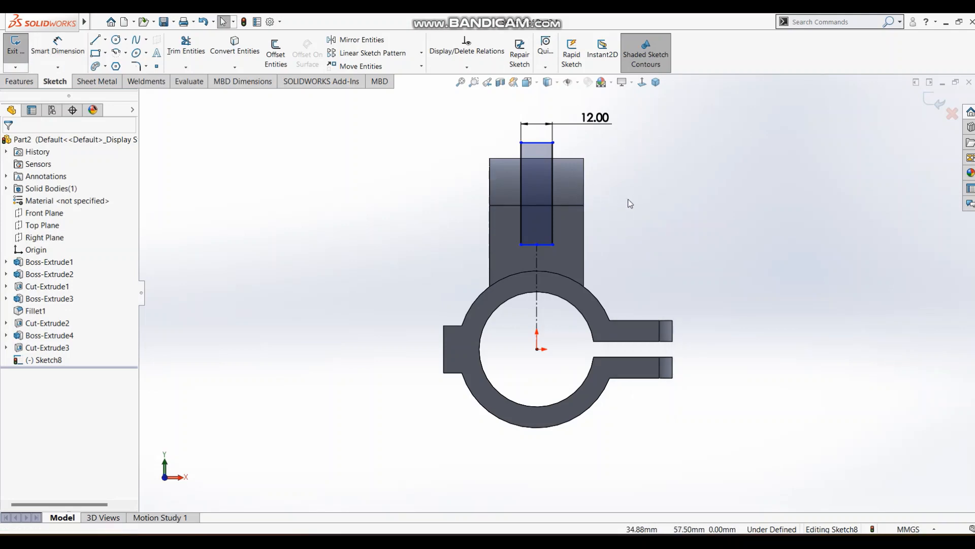
middle_drag(628, 199, 556, 196)
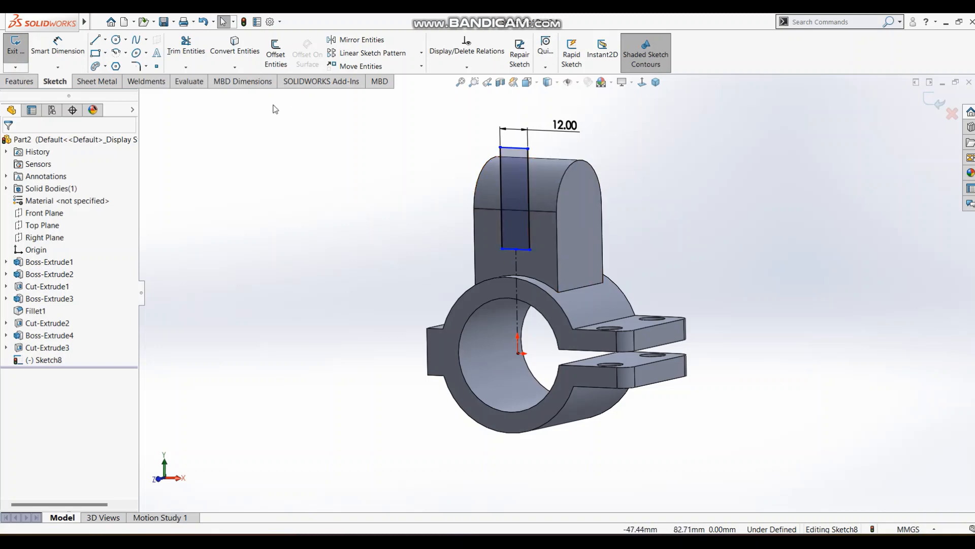
middle_drag(243, 128, 239, 165)
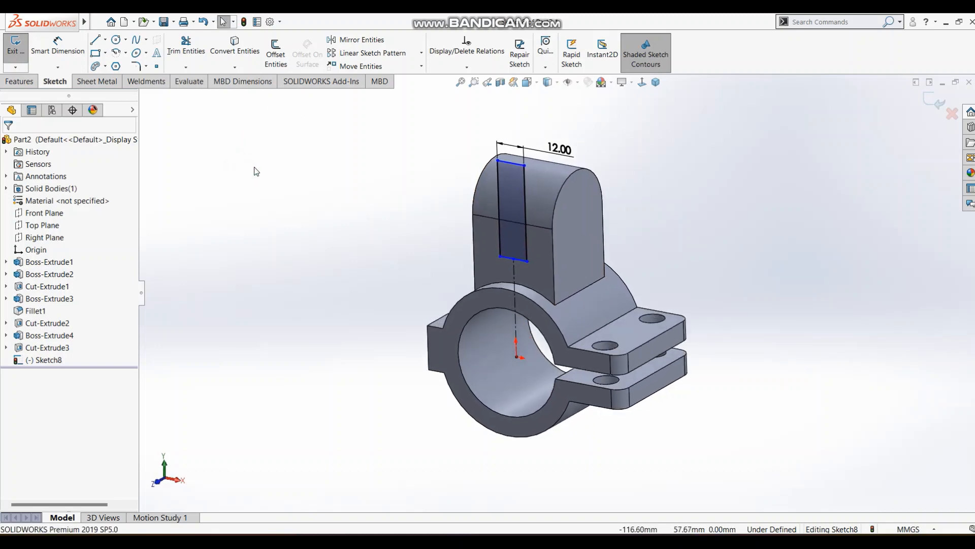
click(557, 196)
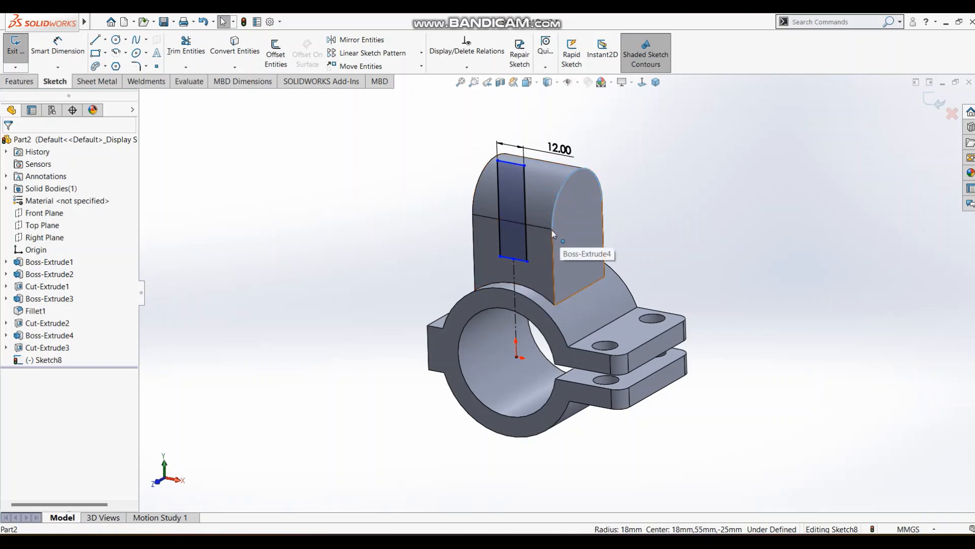
click(693, 149)
click(642, 83)
click(725, 173)
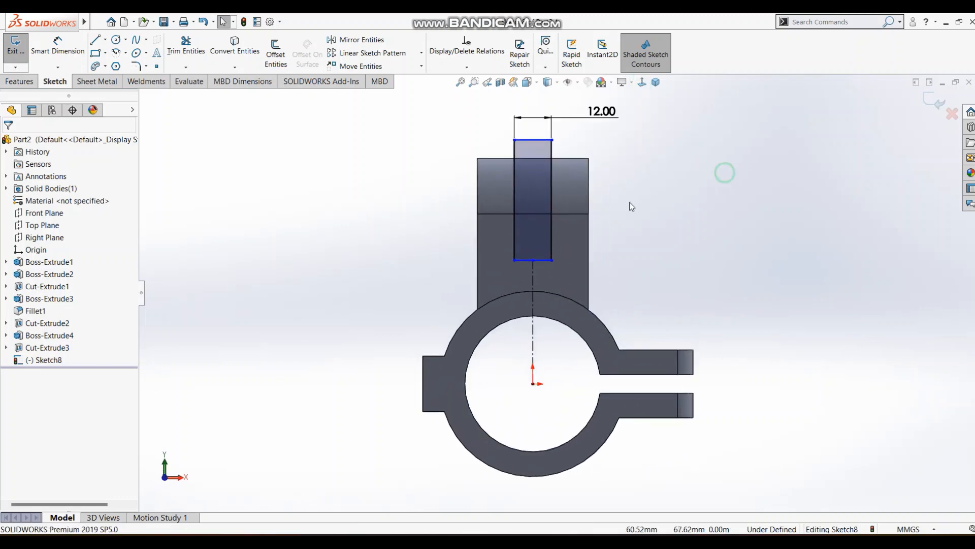
Dimension the slot rectangle's bottom line 20 mm below the lug's horizontal tangent edge and check the value against the reference drawing.
key(s)
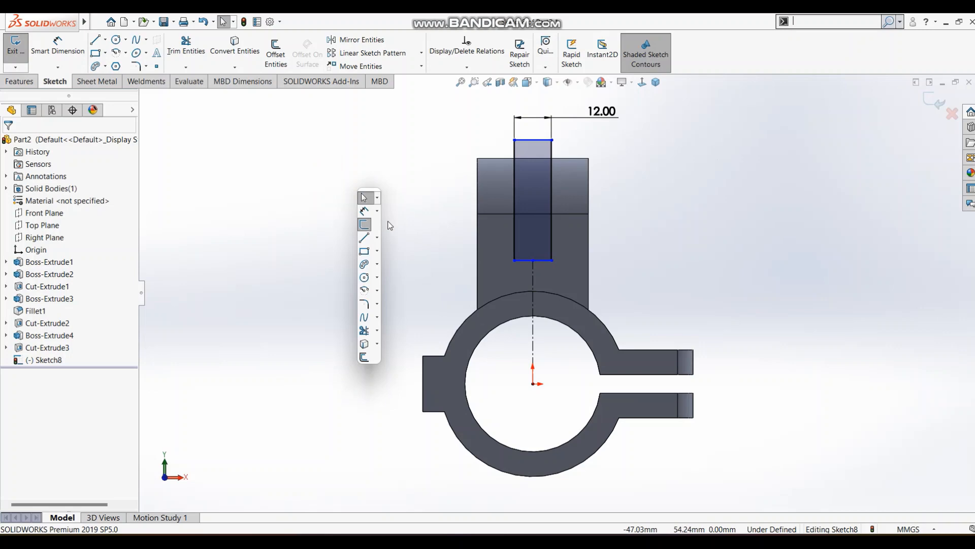
click(364, 211)
click(563, 215)
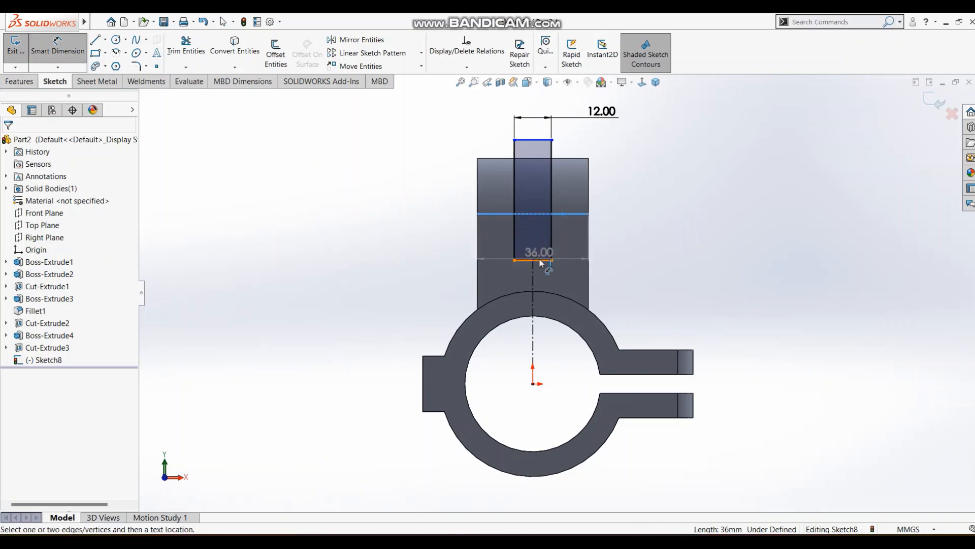
click(540, 260)
click(634, 248)
text(20)
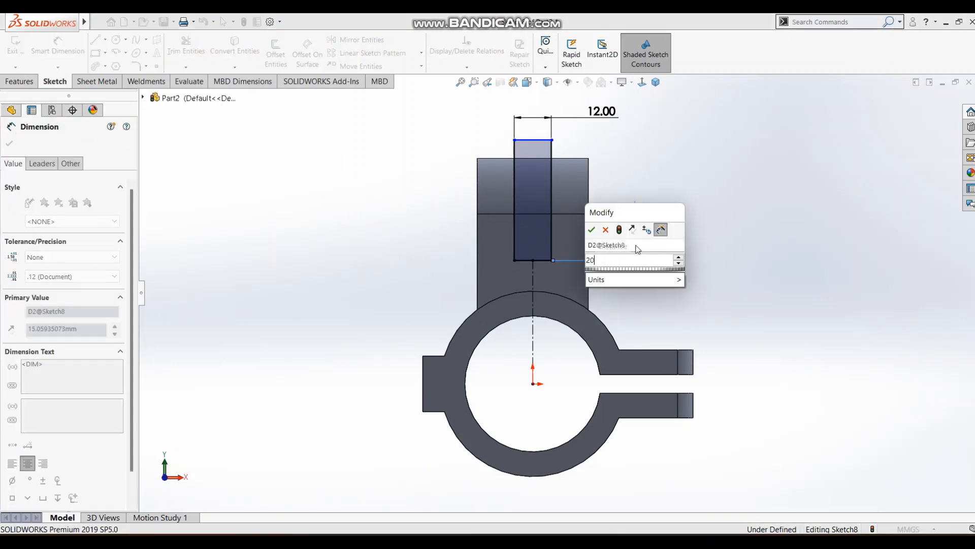
key(Return)
key(alt+Tab)
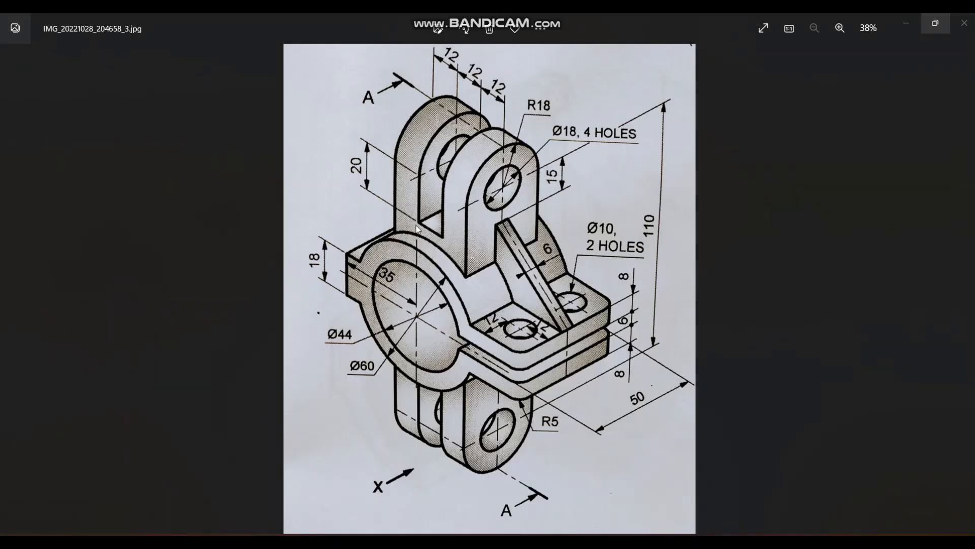
key(alt+Tab)
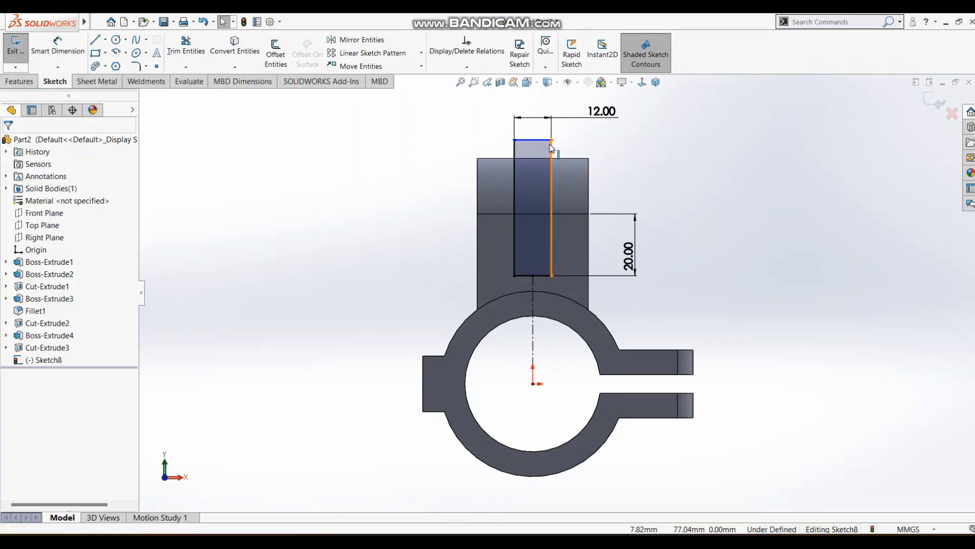
Convert the lug's rounded side edge to the left of the slot into a sketch line.
key(Escape)
click(543, 144)
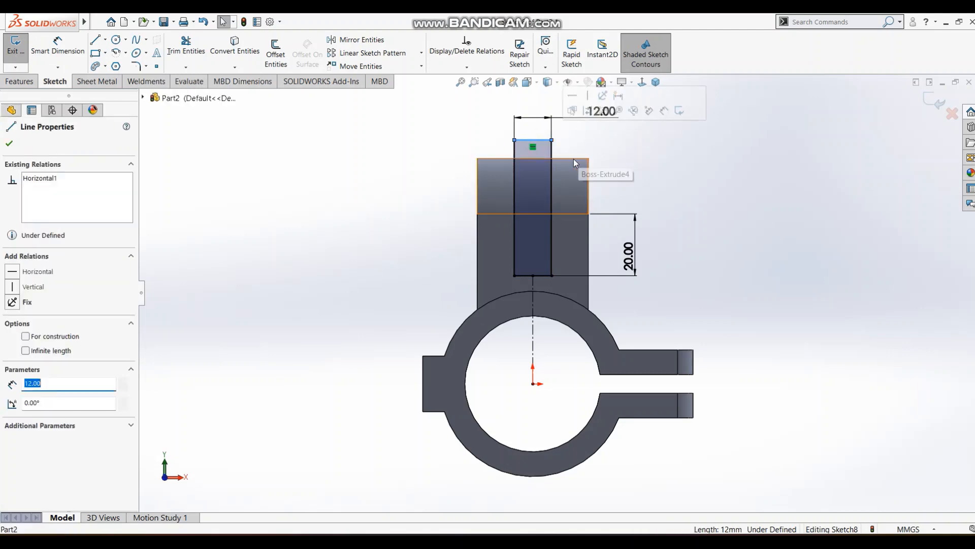
key(Escape)
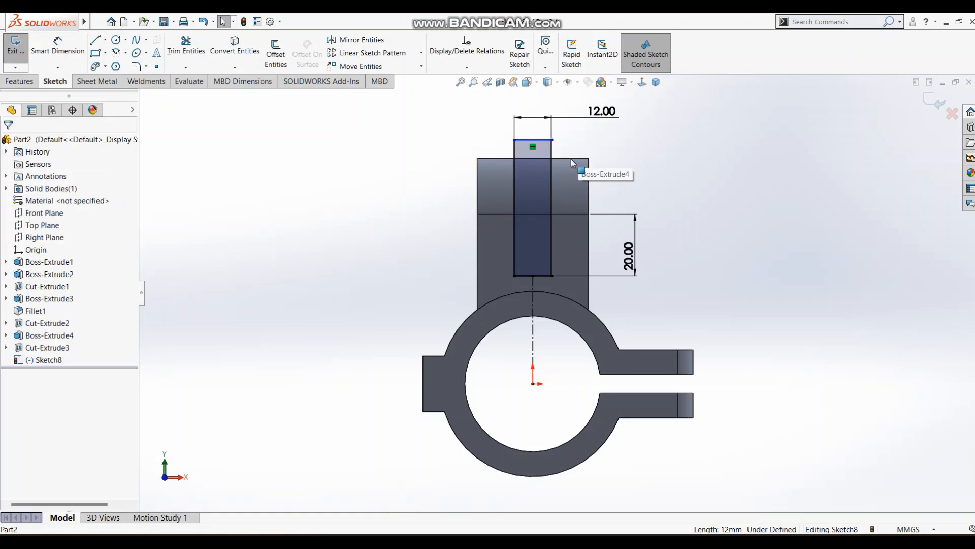
key(s)
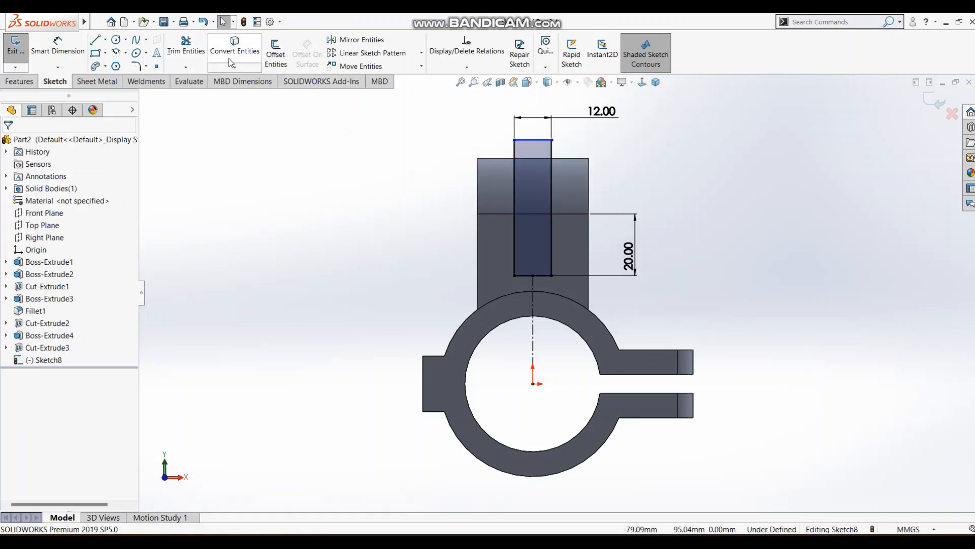
click(477, 182)
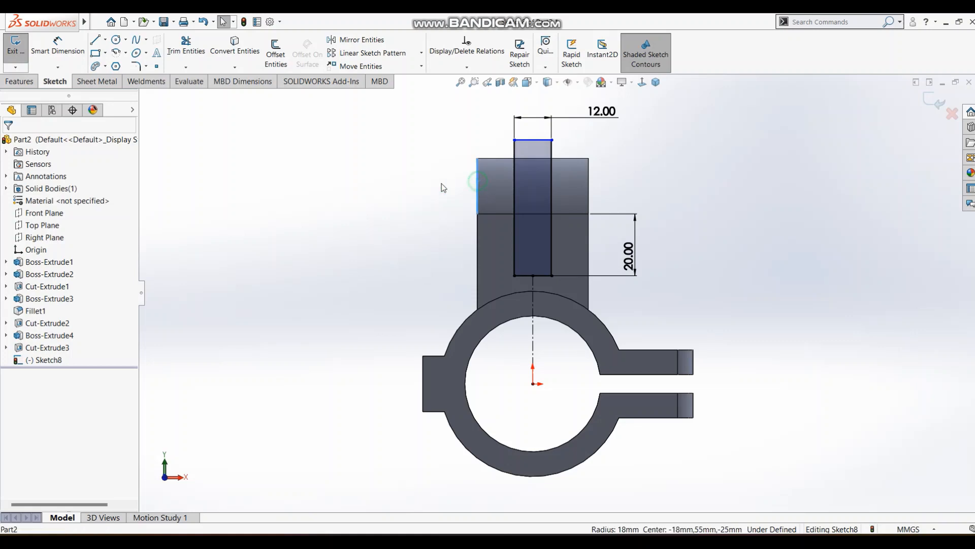
click(241, 57)
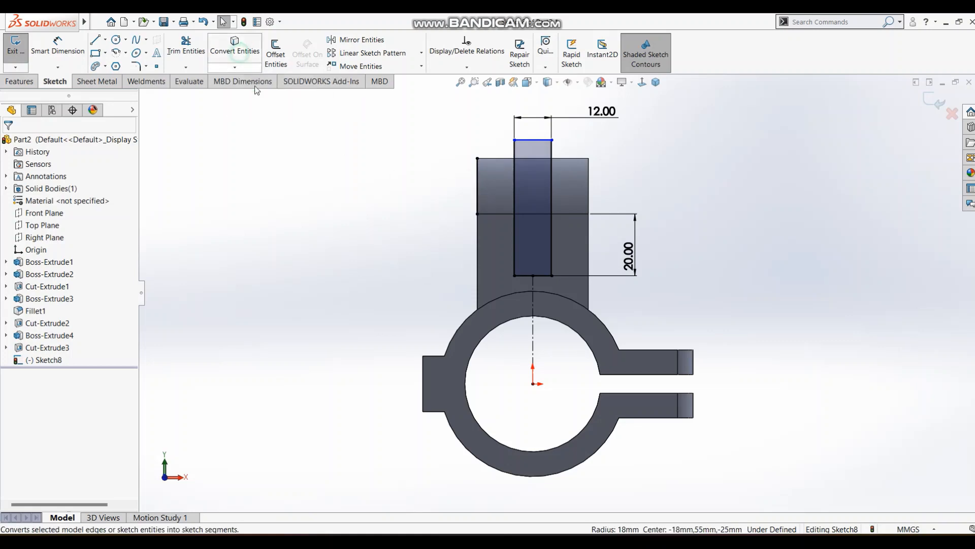
click(477, 167)
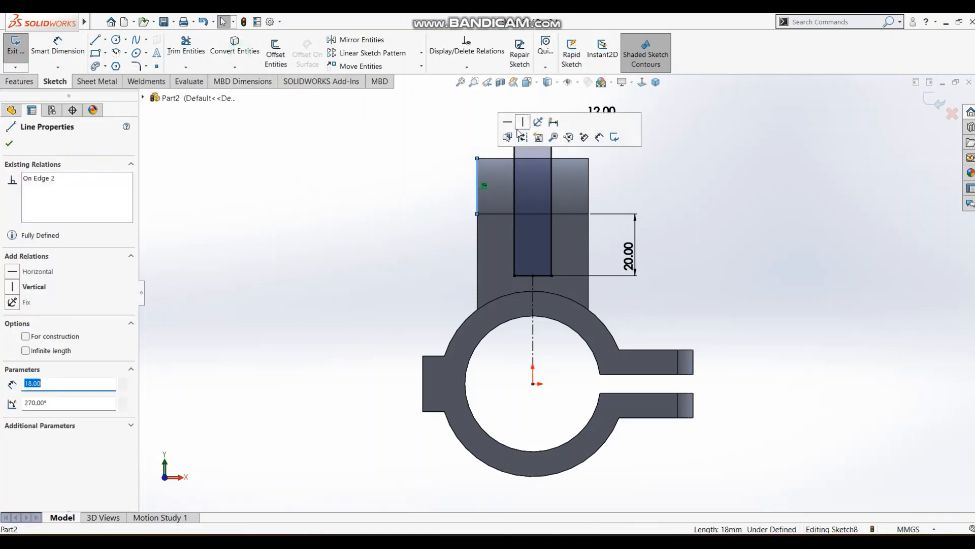
click(398, 174)
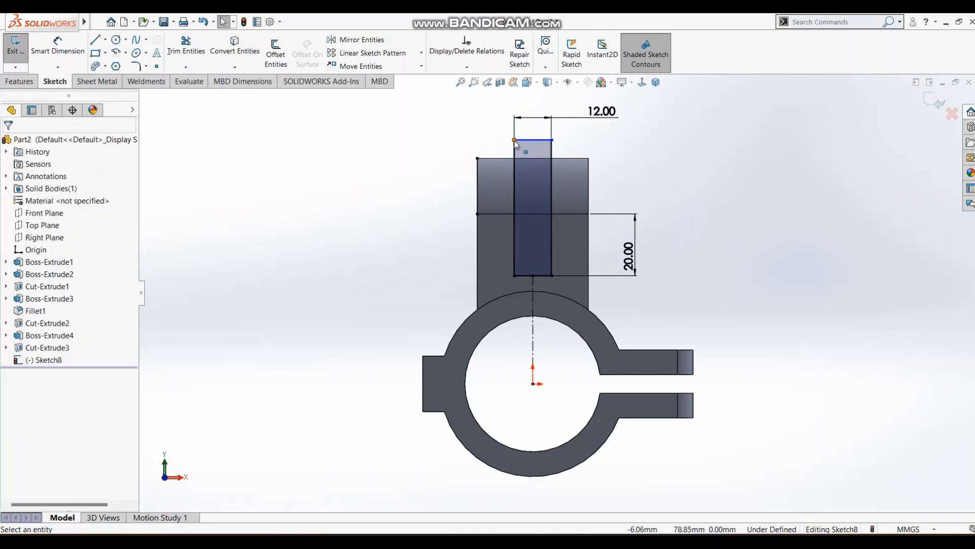
Make the slot rectangle's upper-left corner horizontal with the converted line's upper endpoint and exit the sketch.
click(514, 140)
ctrl+click(478, 160)
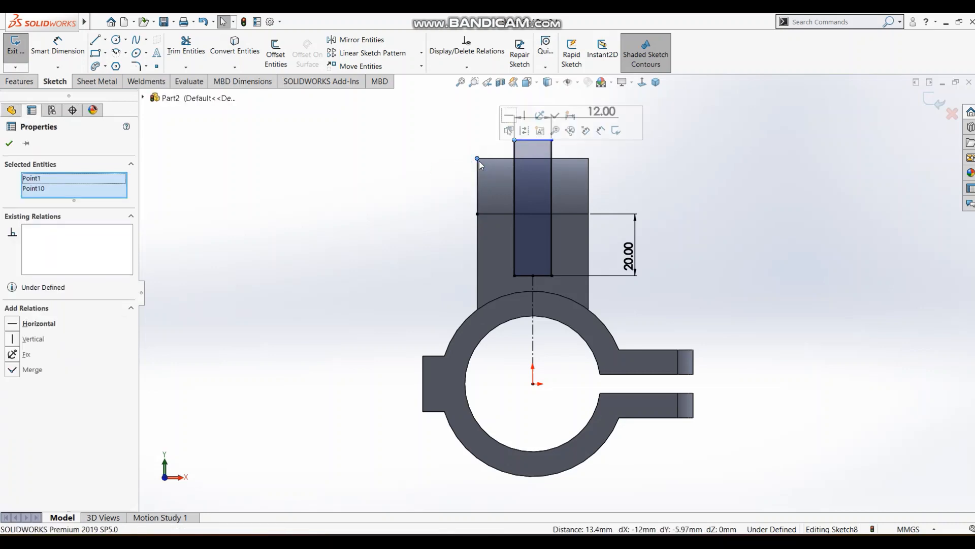
click(509, 116)
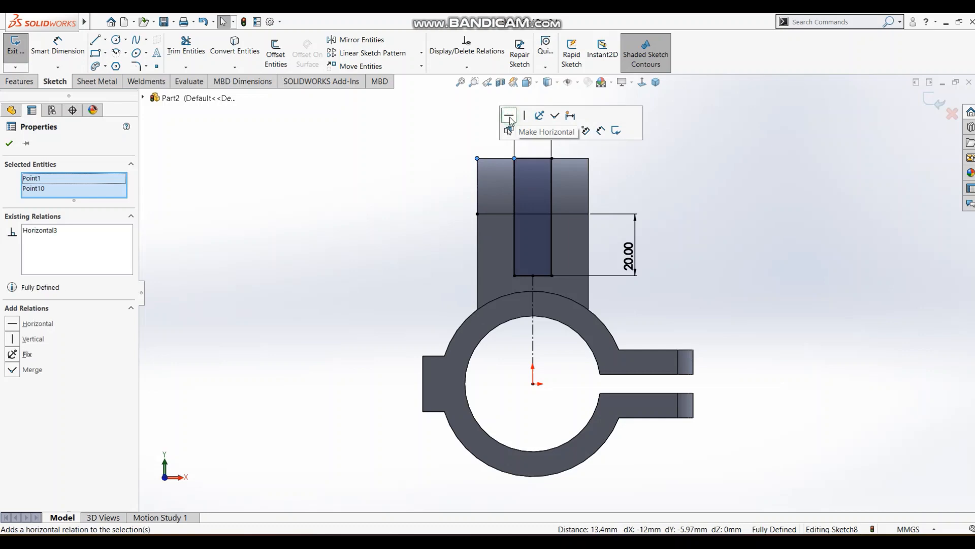
click(724, 204)
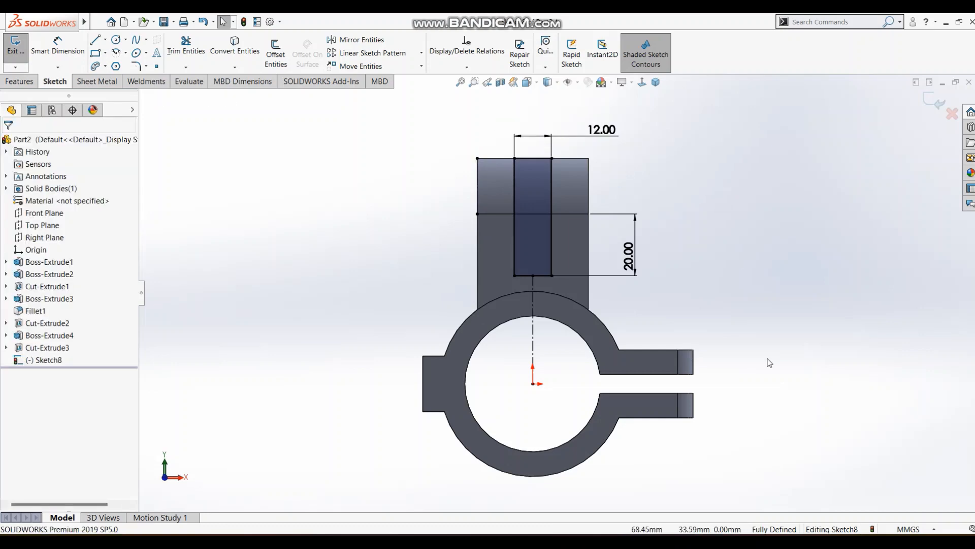
click(935, 99)
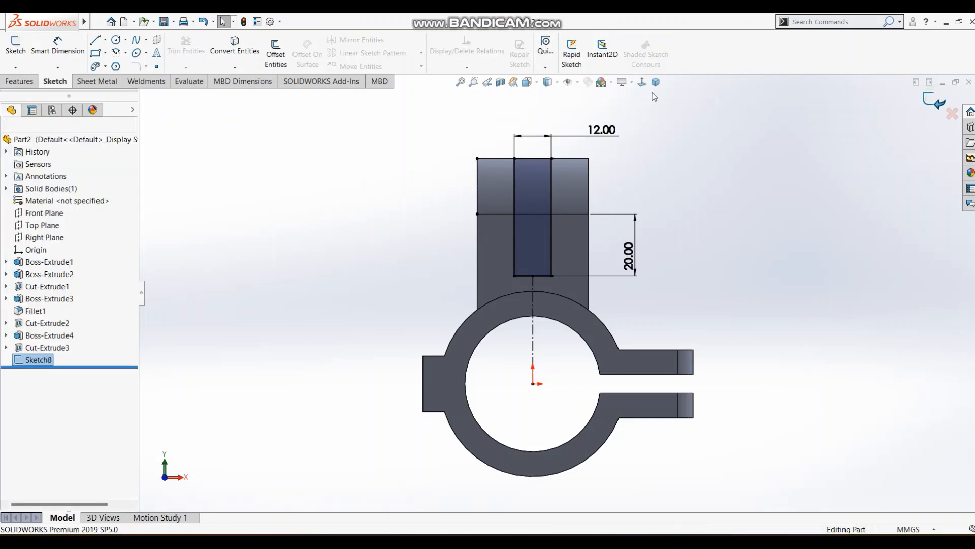
Cut-extrude the slot sketch through the lug with the Up To Surface end condition, ending at the lug's flat back face.
click(656, 81)
click(19, 81)
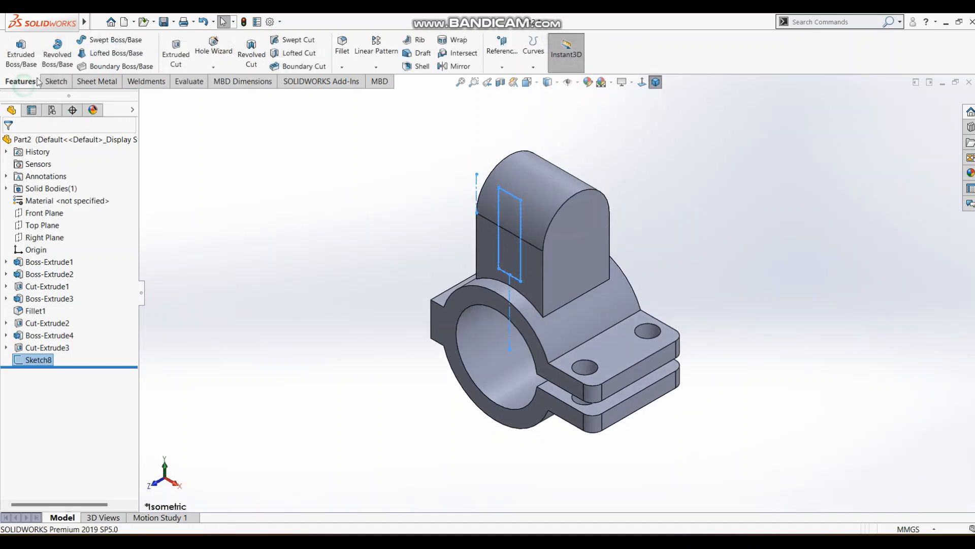
click(176, 53)
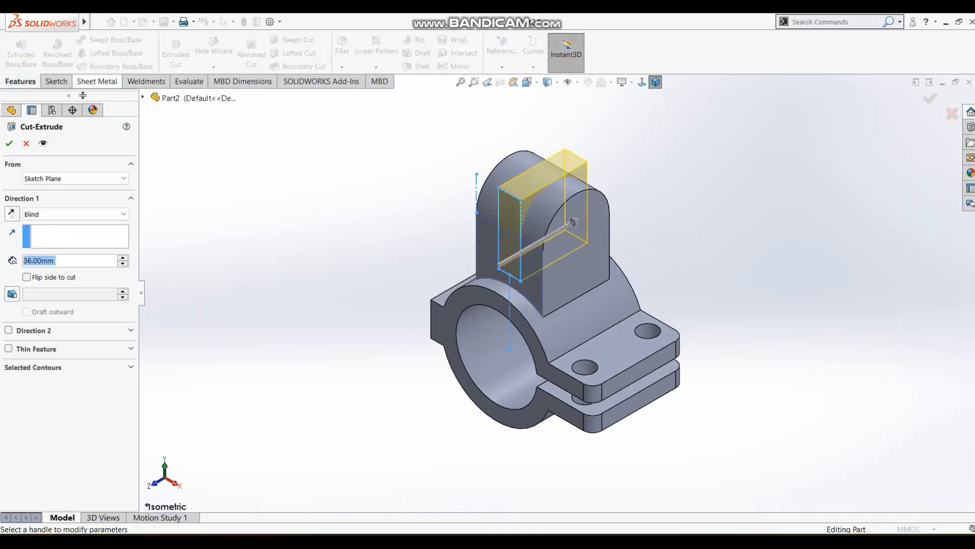
click(57, 215)
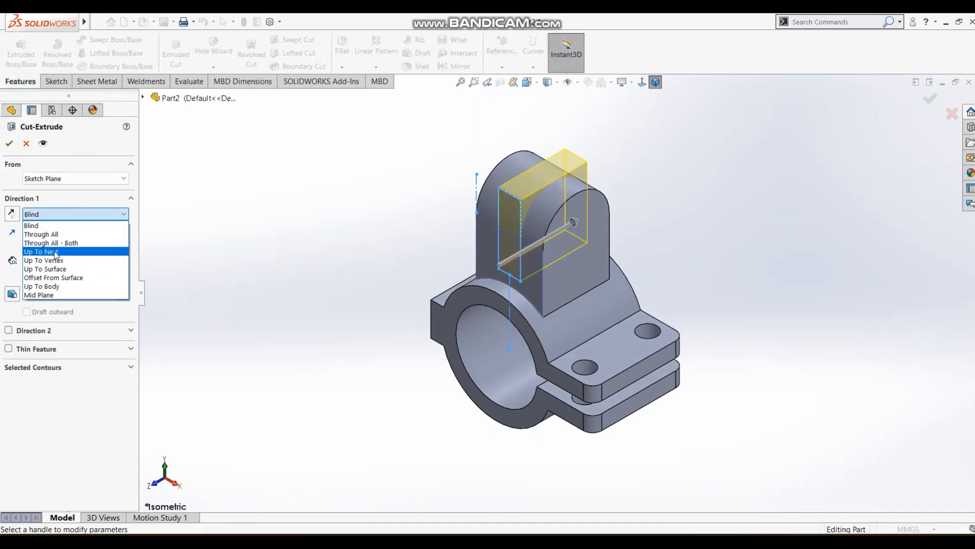
click(45, 268)
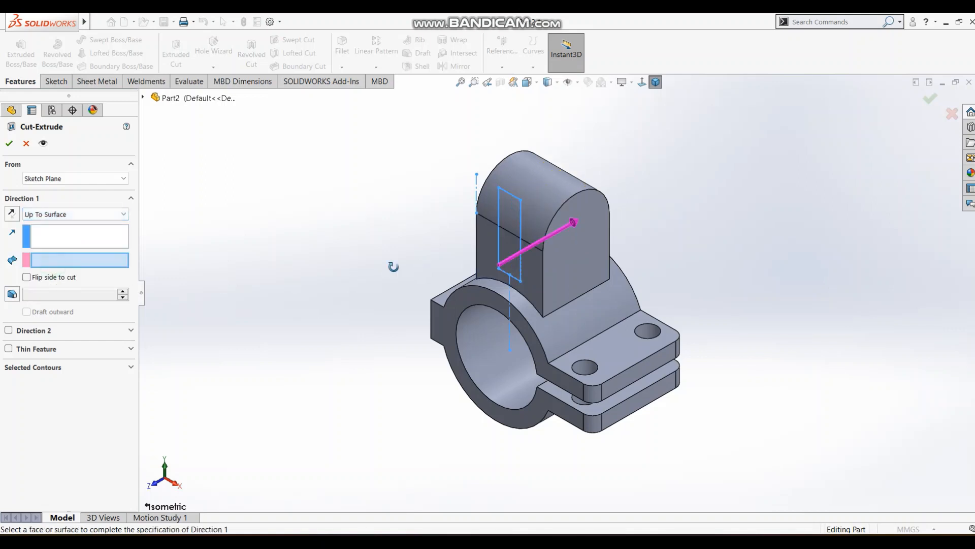
middle_drag(392, 267, 550, 213)
click(550, 213)
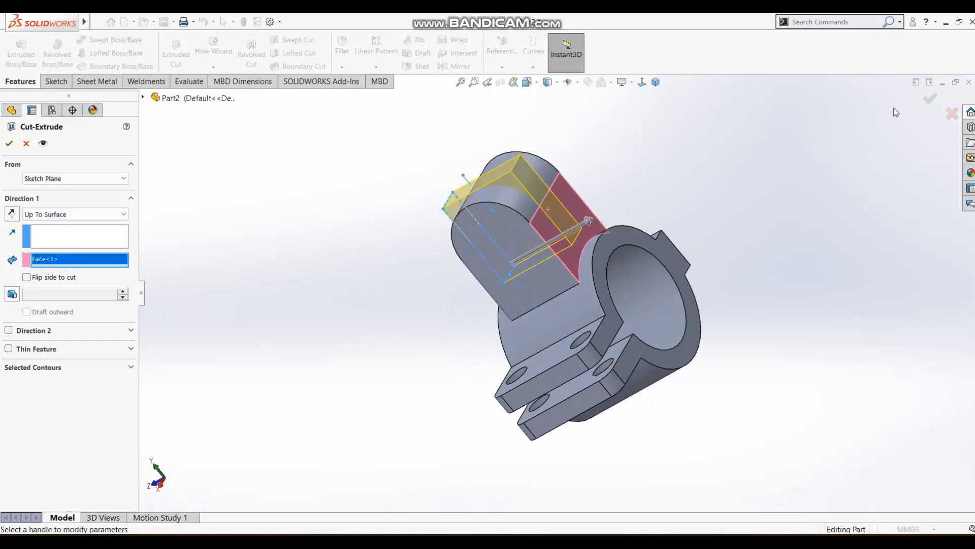
click(931, 99)
middle_drag(695, 101, 642, 100)
key(Escape)
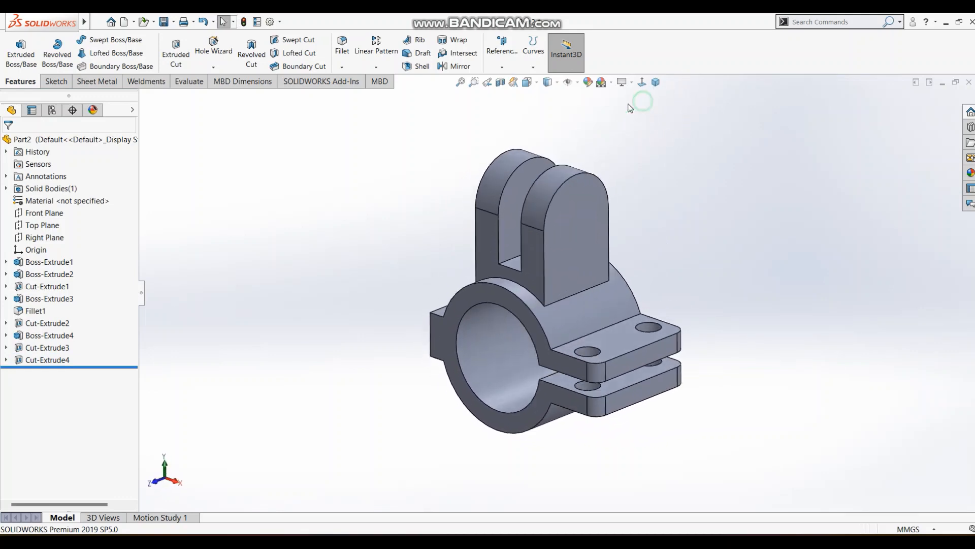
Sketch a circle of about 9 mm radius on the lug's outer side face, centred on its arc, and check the hole diameter in the reference drawing.
click(56, 82)
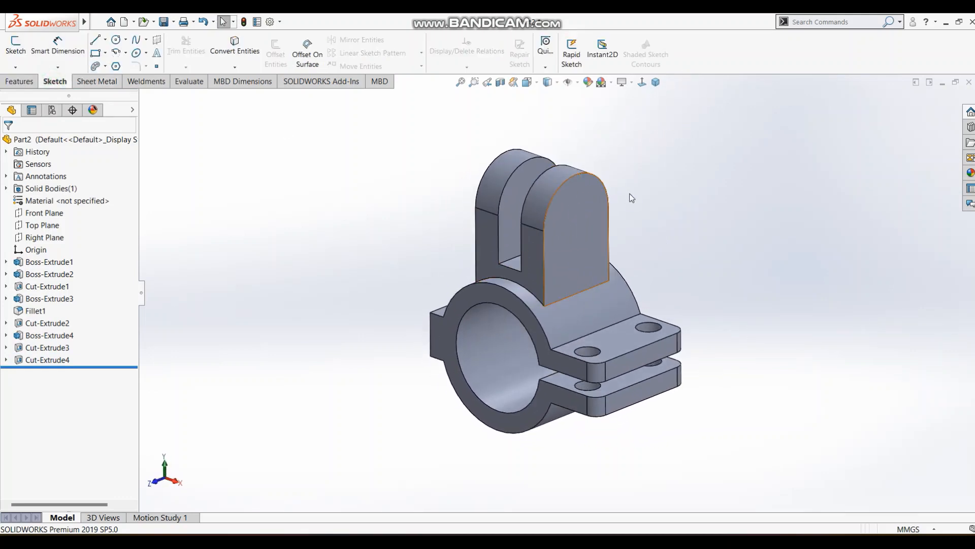
click(584, 190)
click(660, 190)
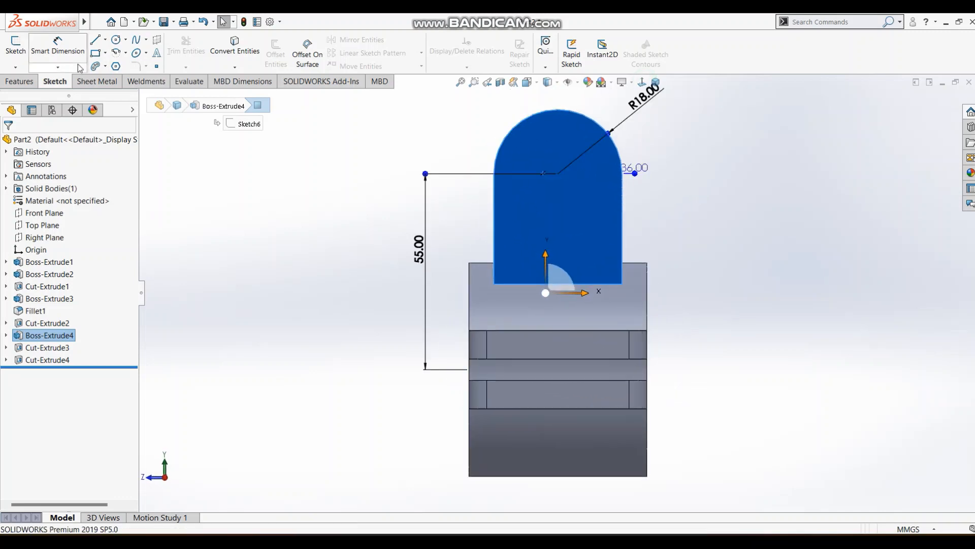
click(115, 40)
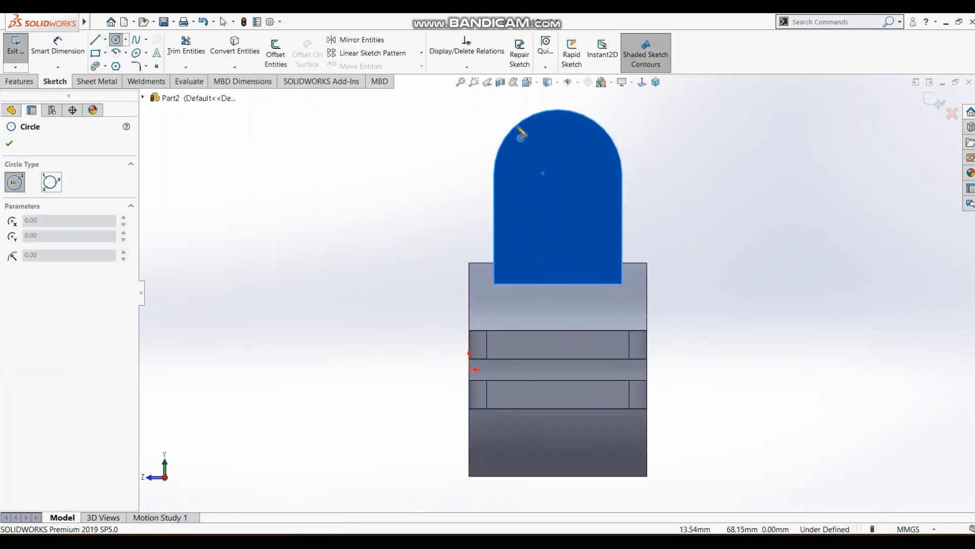
click(558, 173)
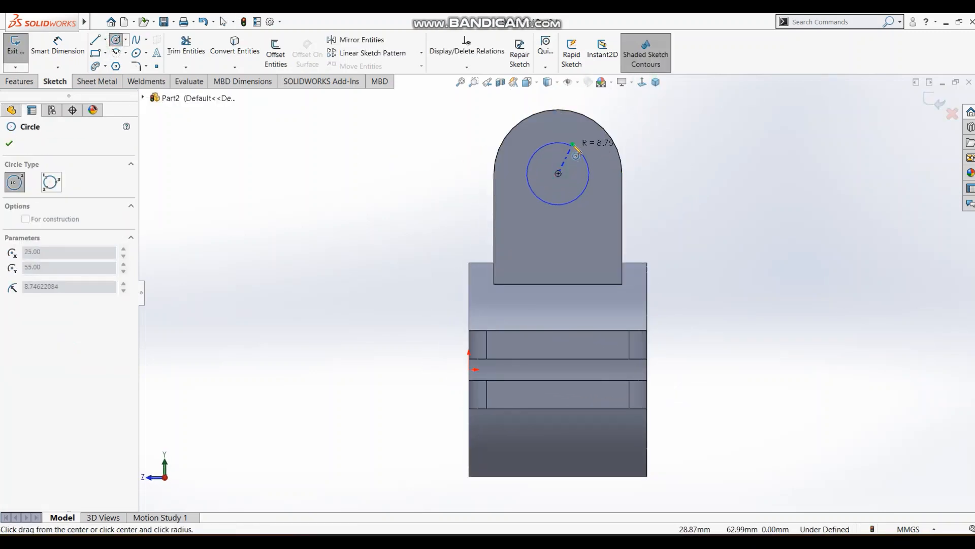
click(581, 150)
key(alt+Tab)
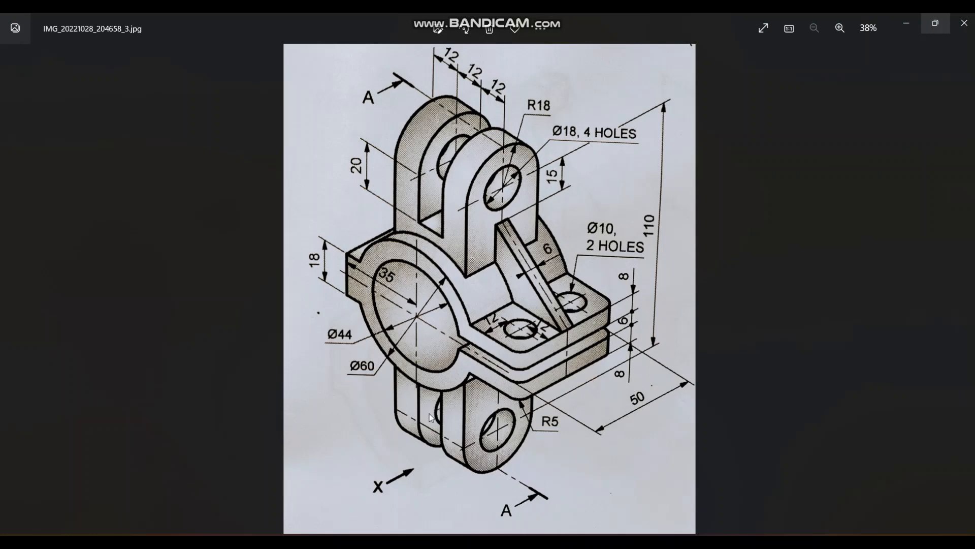
Dimension the circle on the lug's side face to an 18 mm diameter and exit the sketch.
key(alt+Tab)
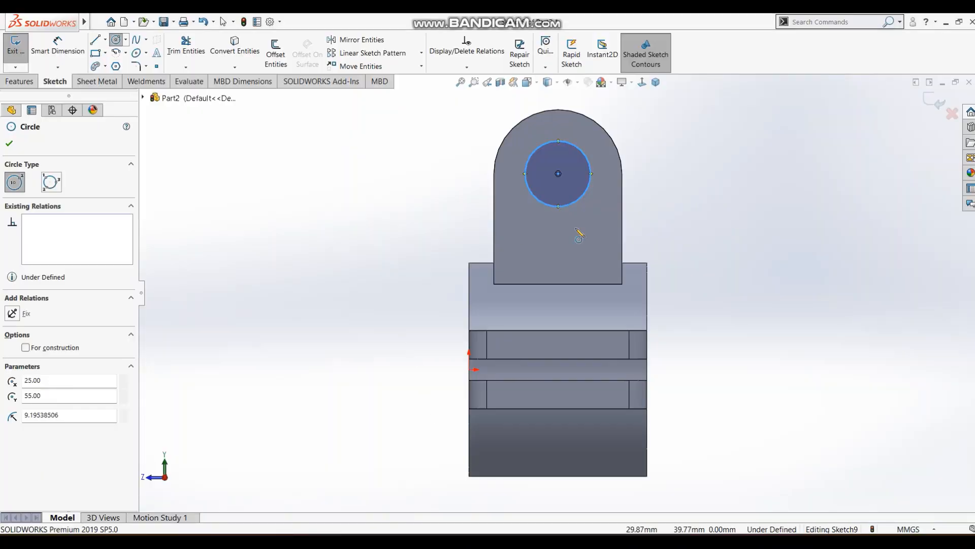
key(Escape)
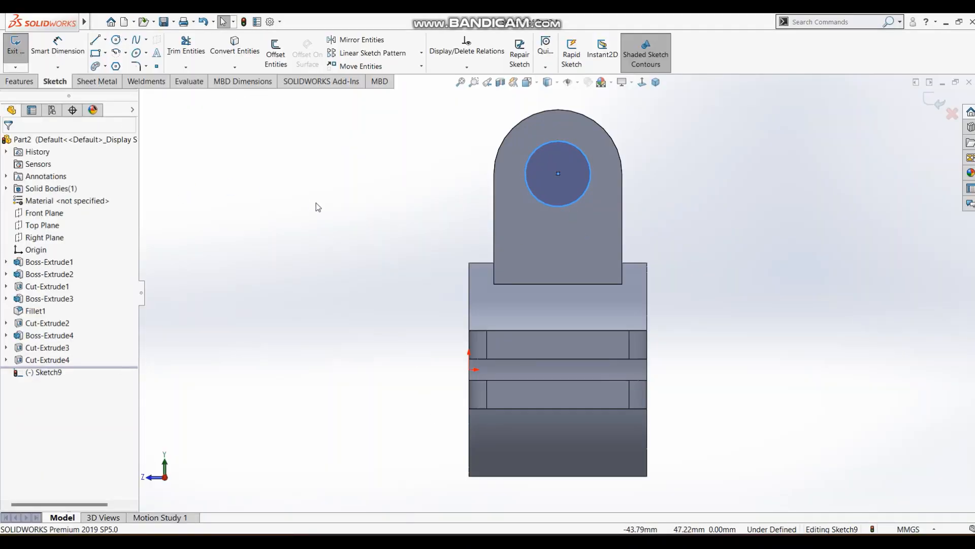
key(s)
click(327, 226)
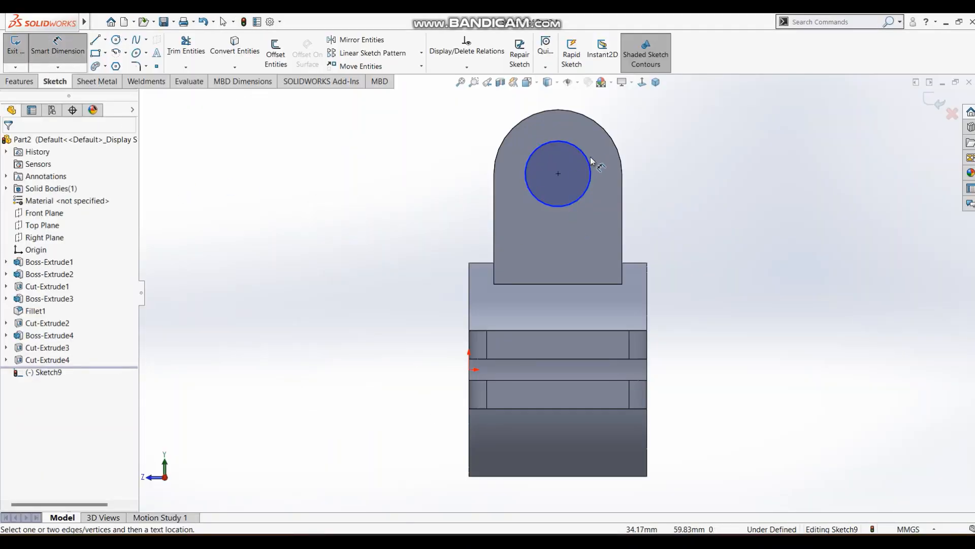
click(590, 160)
click(693, 164)
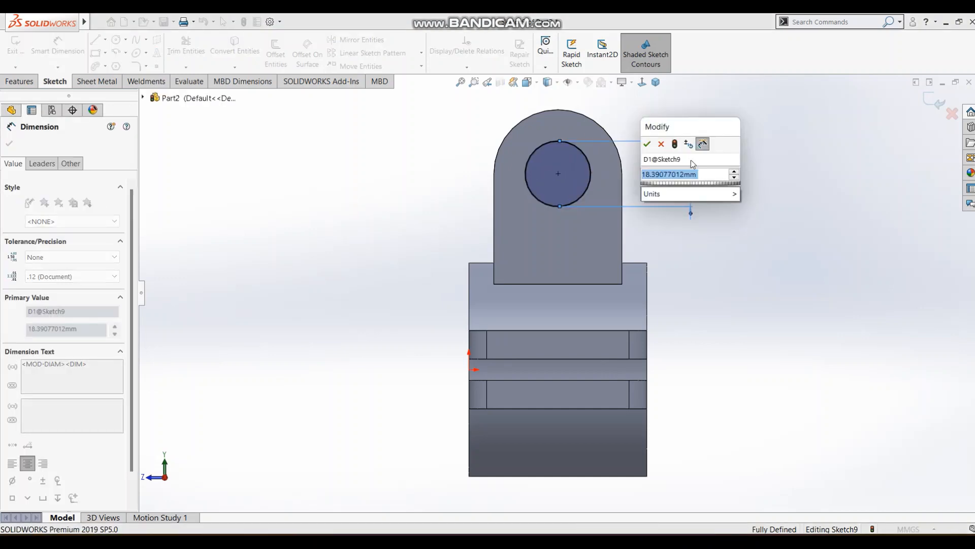
text(18)
key(Return)
click(745, 179)
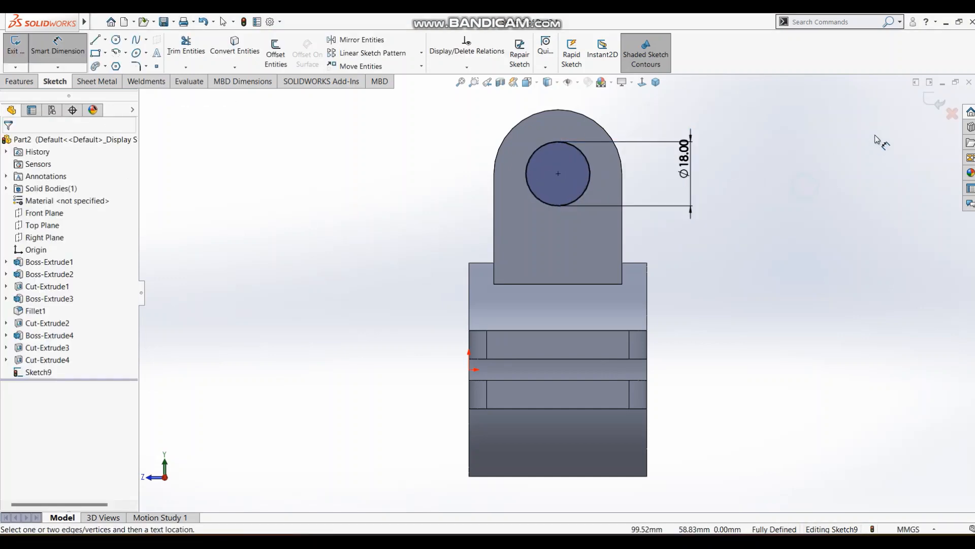
click(934, 103)
Cut-extrude the 18 mm circle through both lug ears with the Up To Surface end condition, ending at the far ear's outer face.
click(656, 83)
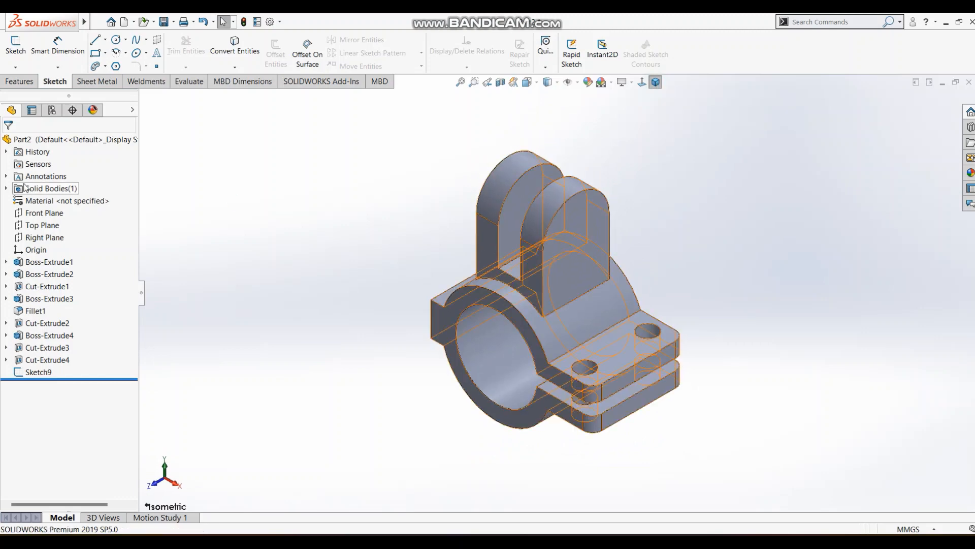
click(18, 80)
click(21, 51)
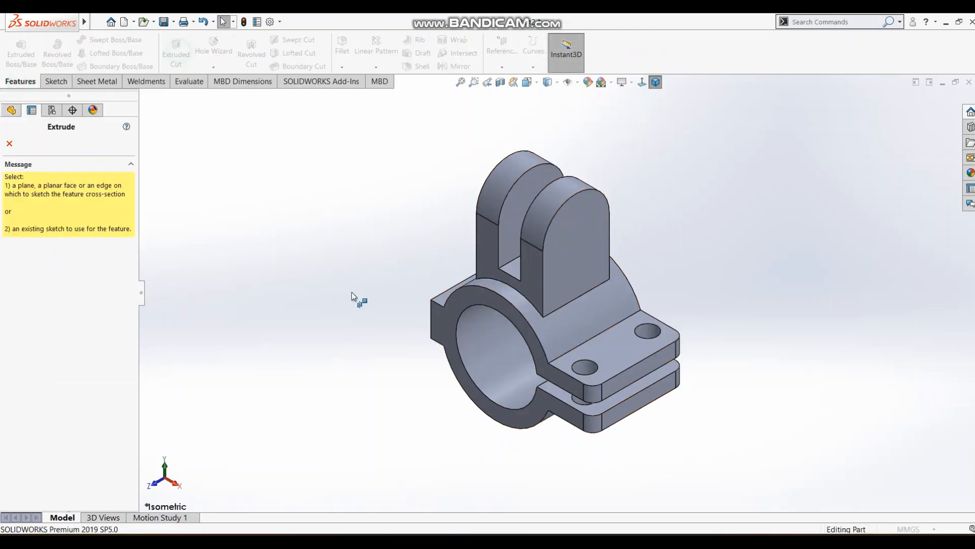
click(568, 222)
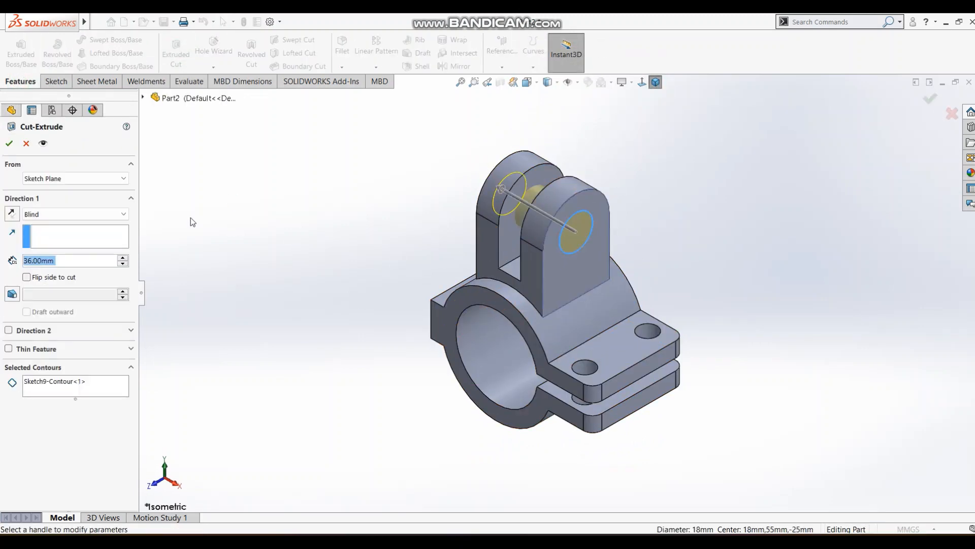
click(61, 214)
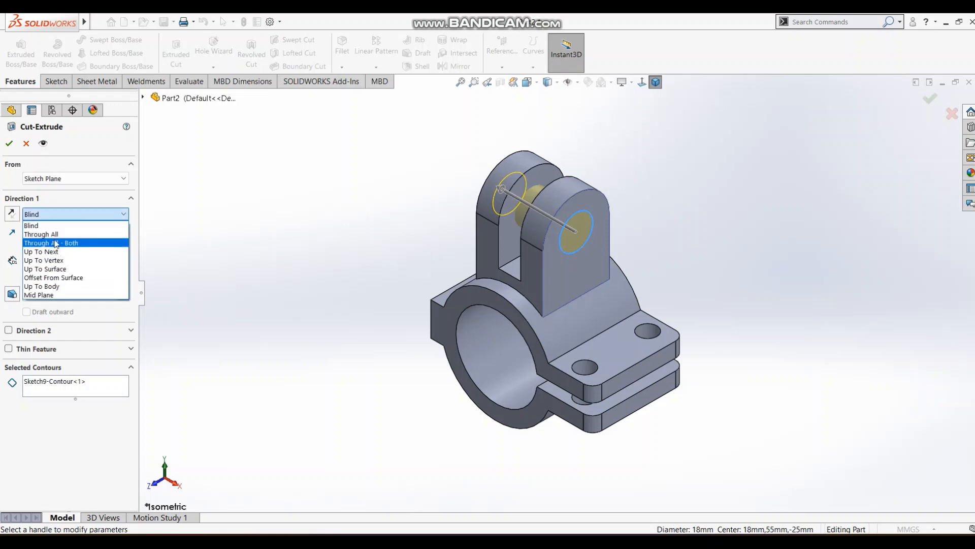
click(52, 267)
middle_drag(438, 311, 493, 316)
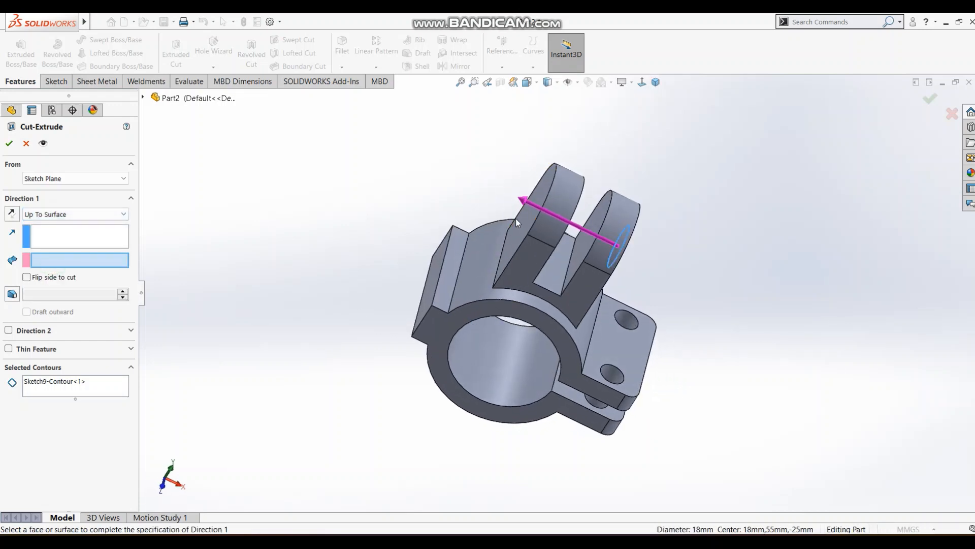
click(526, 224)
click(930, 98)
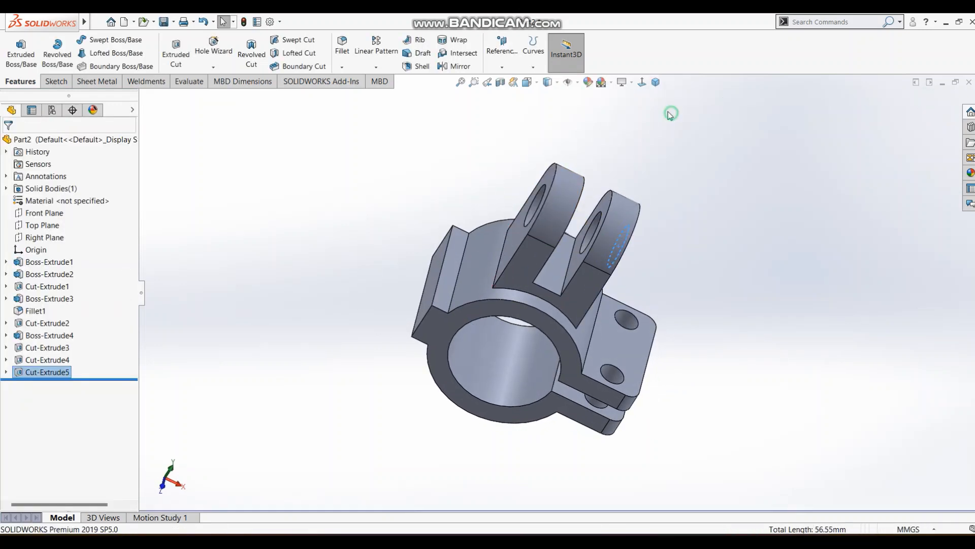
click(655, 83)
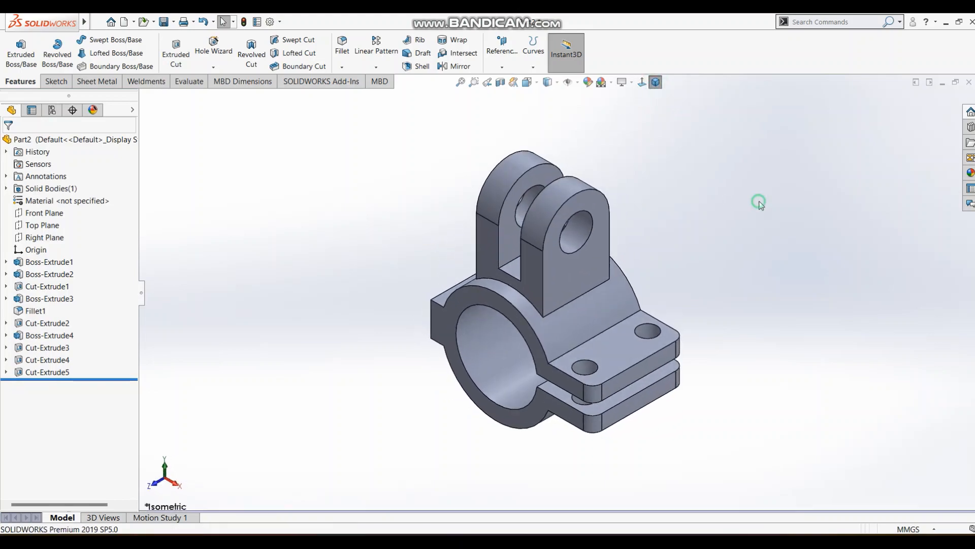
Check the lower lug in the reference drawing and make the Top Plane visible in the model.
key(alt+Tab)
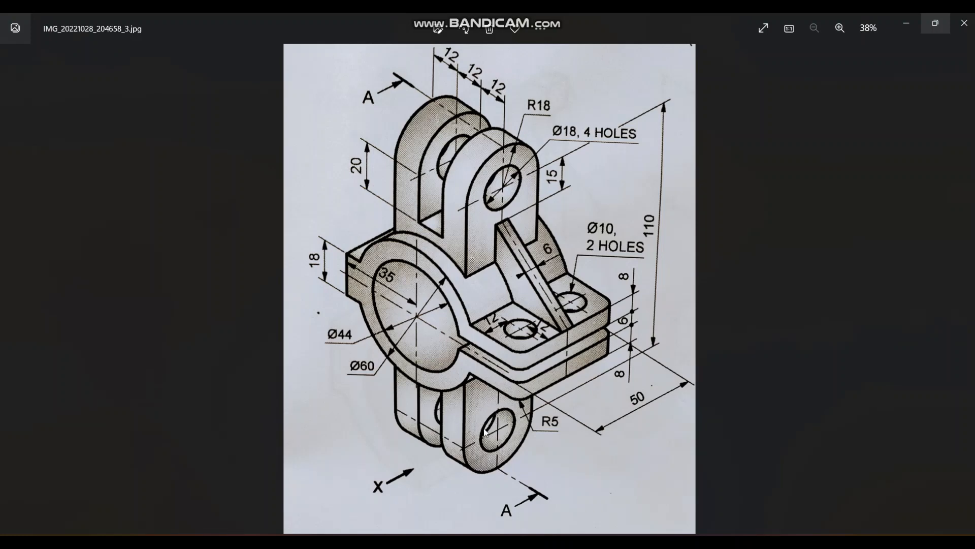
key(alt+Tab)
click(379, 227)
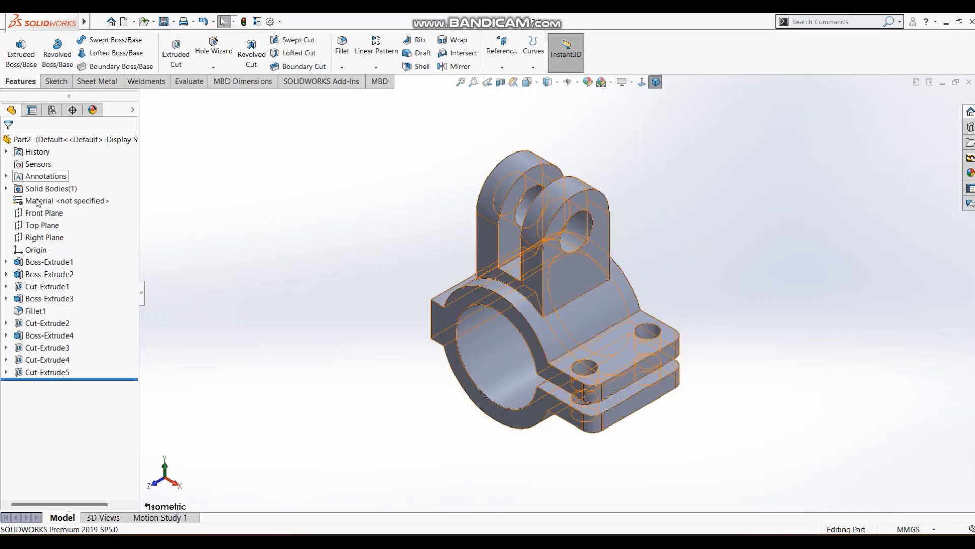
click(34, 229)
click(58, 208)
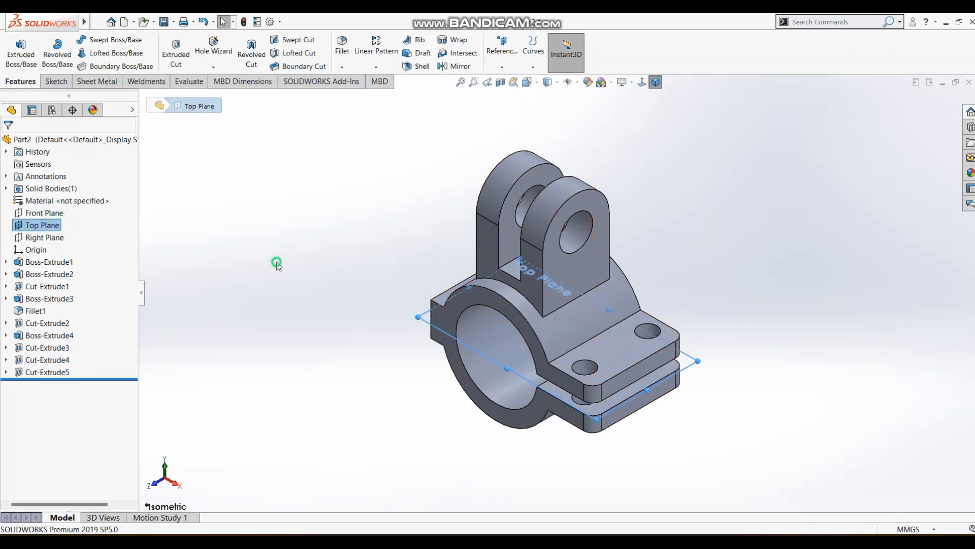
middle_drag(305, 282, 501, 239)
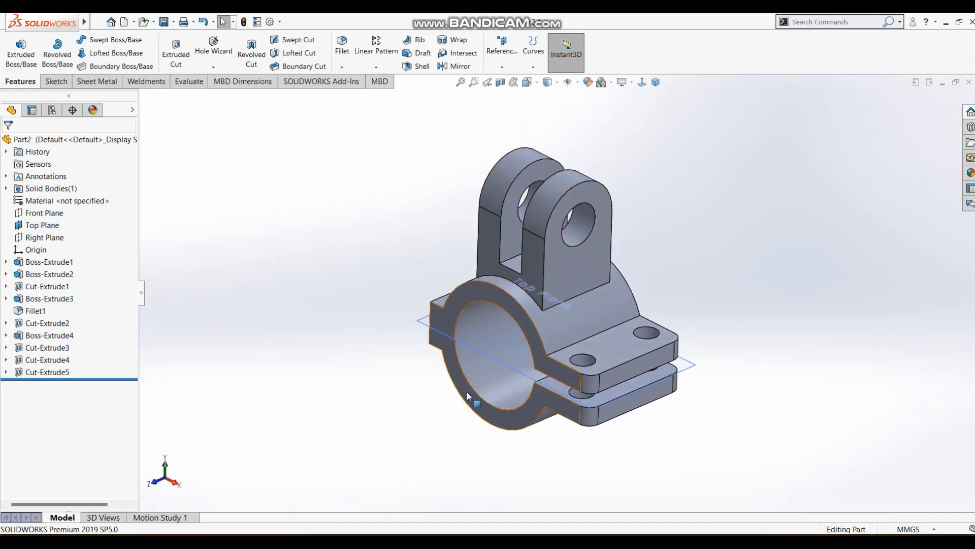
Set up a Mirror feature with the upper lug's extrusion, slot cut and 18 mm hole cut as the features to mirror.
click(384, 71)
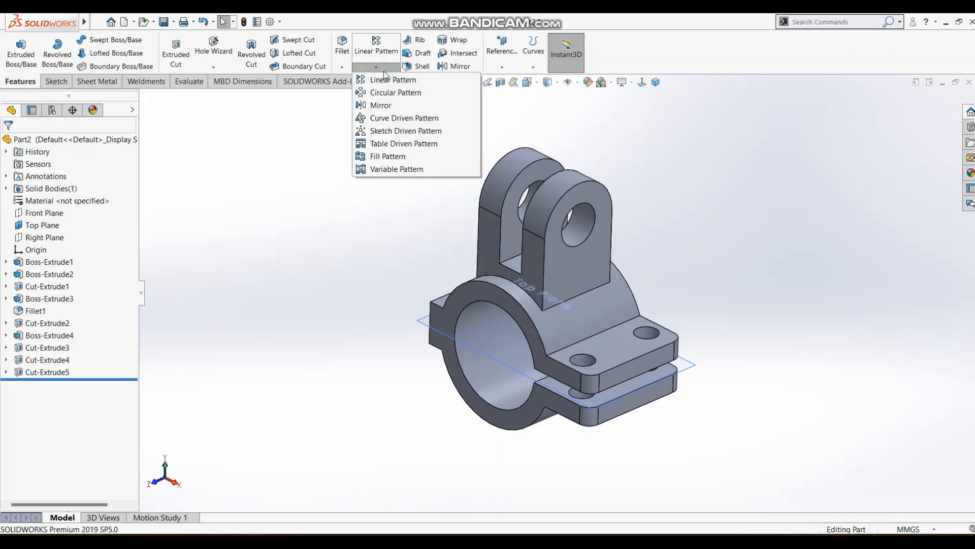
click(373, 105)
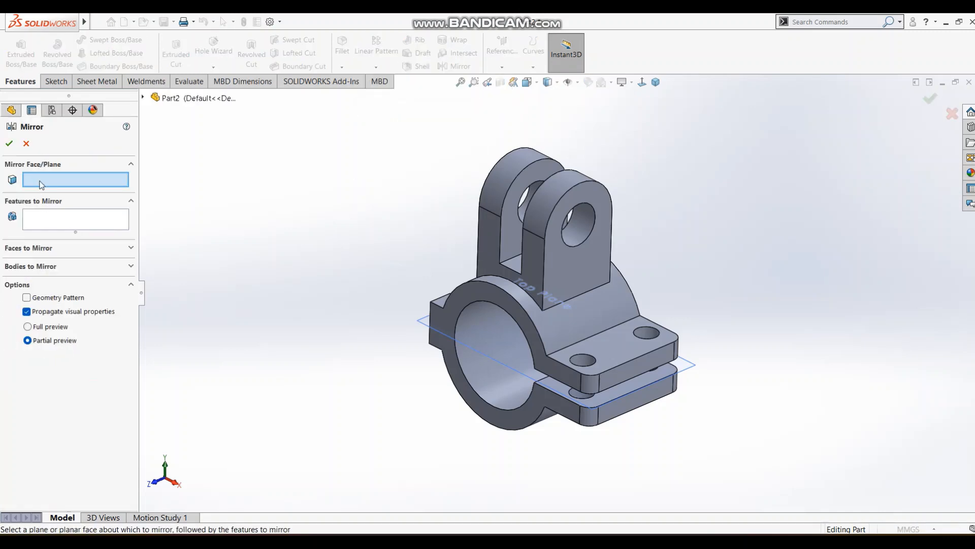
click(43, 266)
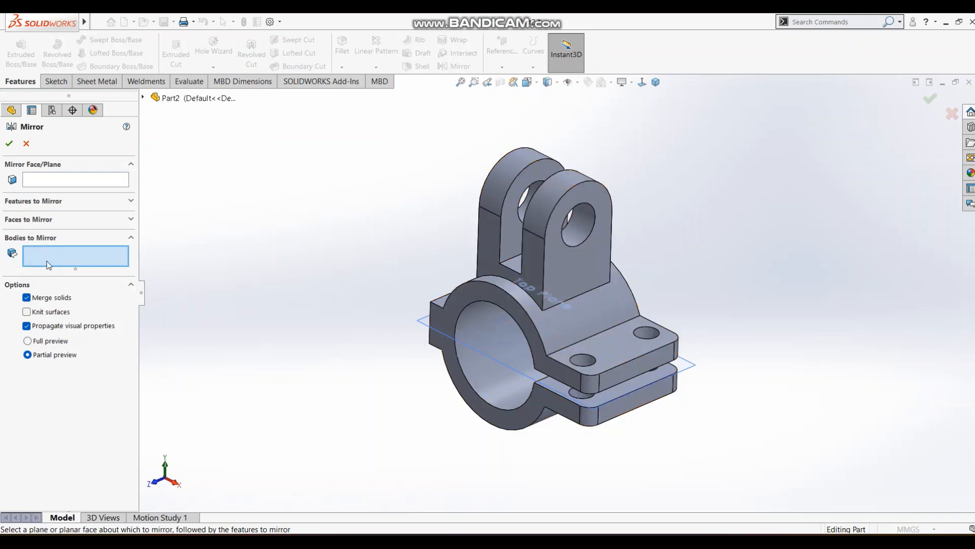
click(37, 202)
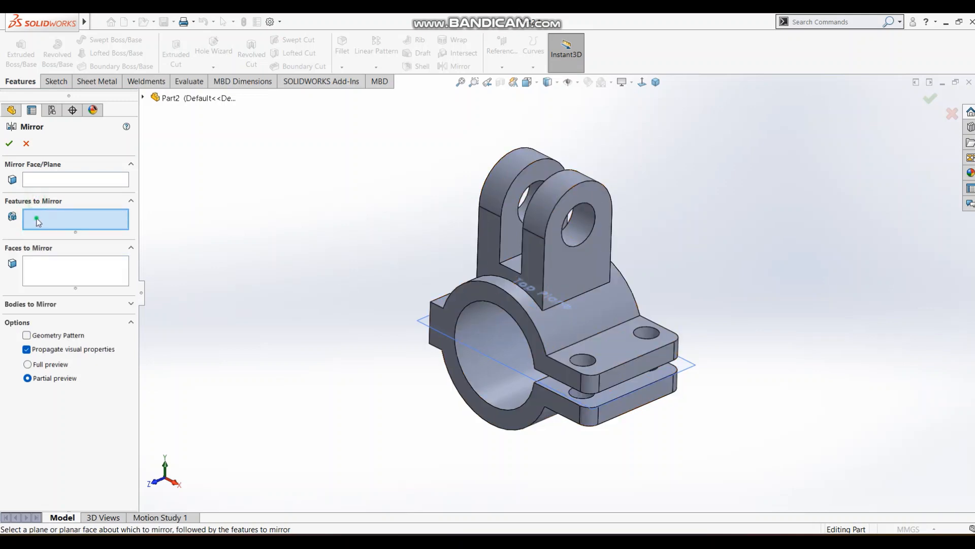
click(556, 249)
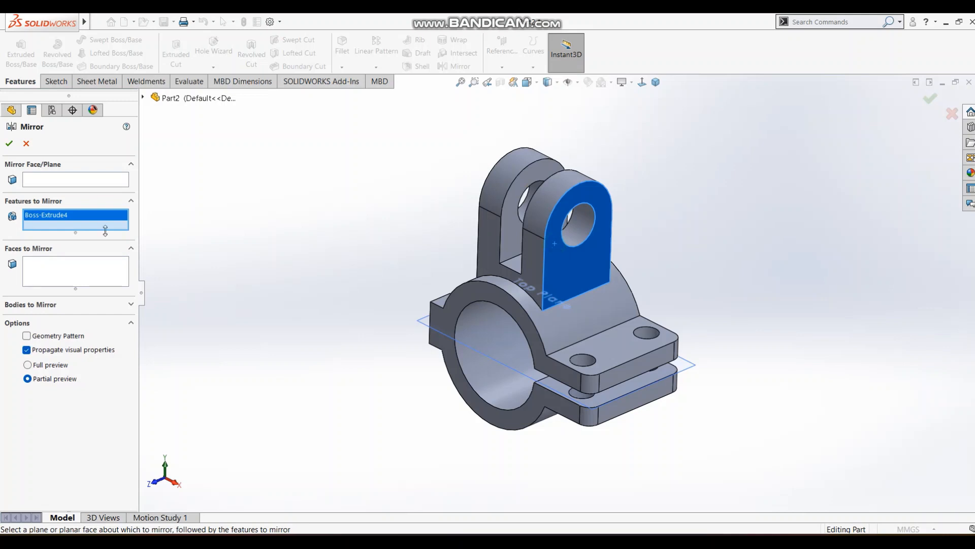
click(144, 98)
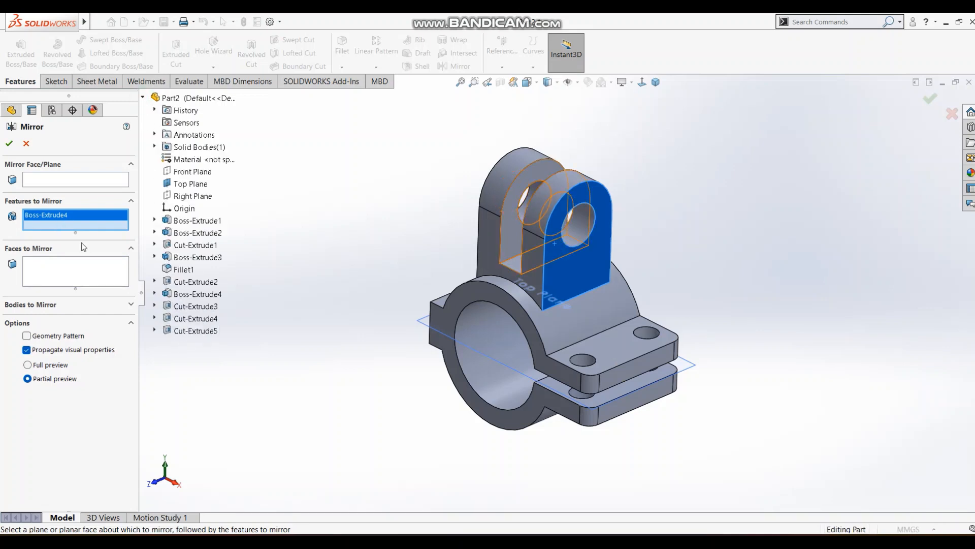
right_click(84, 217)
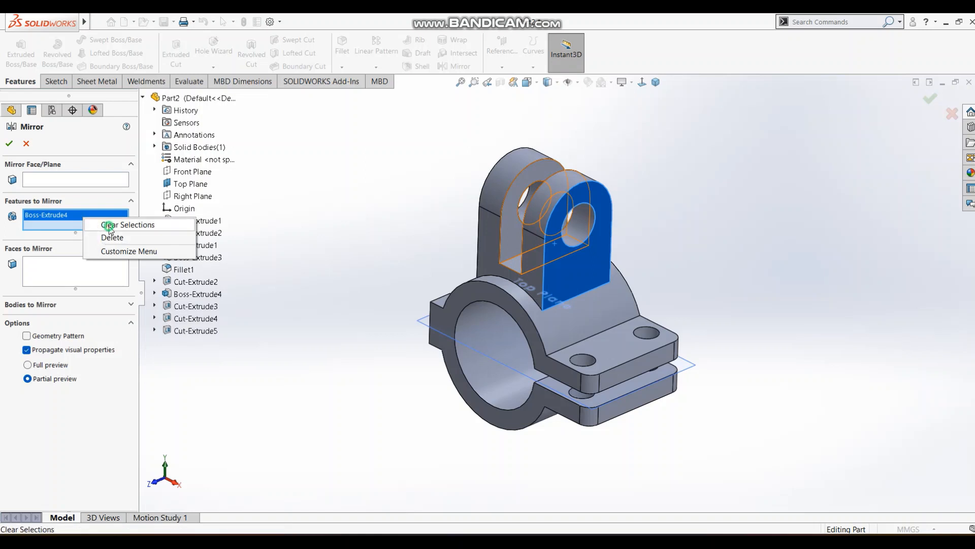
click(107, 224)
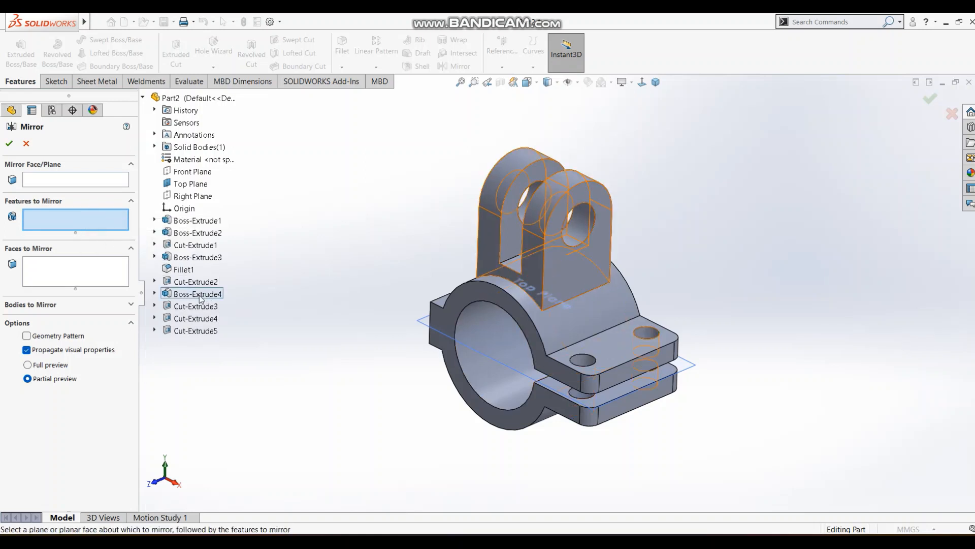
click(197, 295)
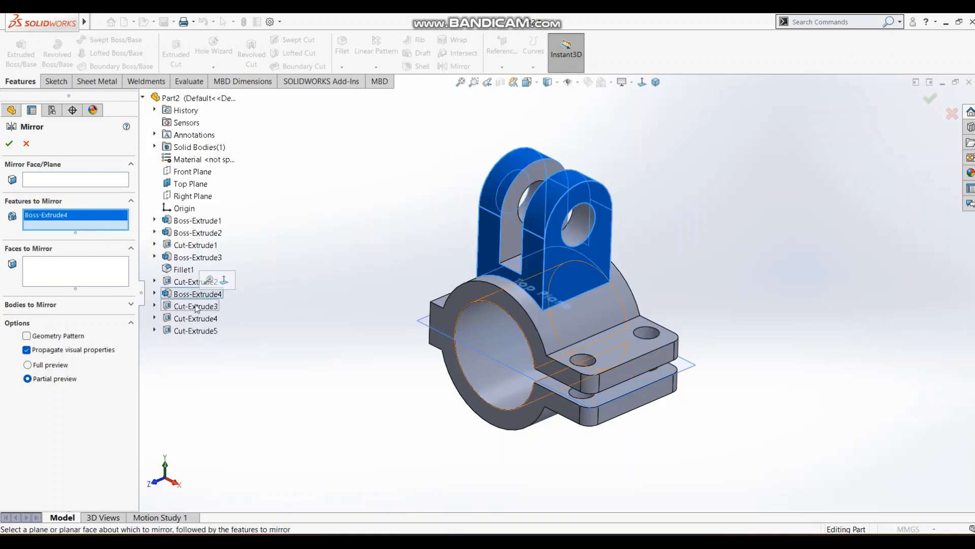
click(197, 306)
click(197, 307)
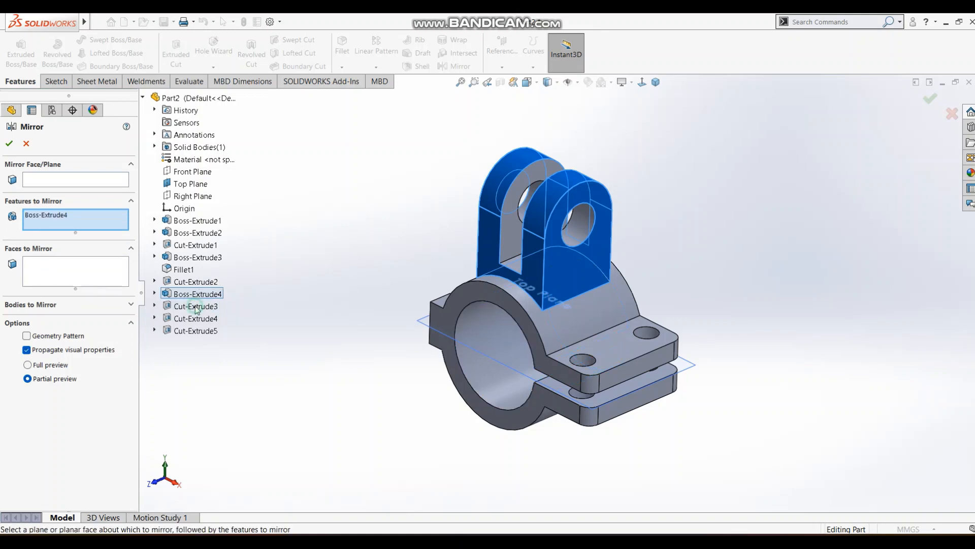
click(195, 318)
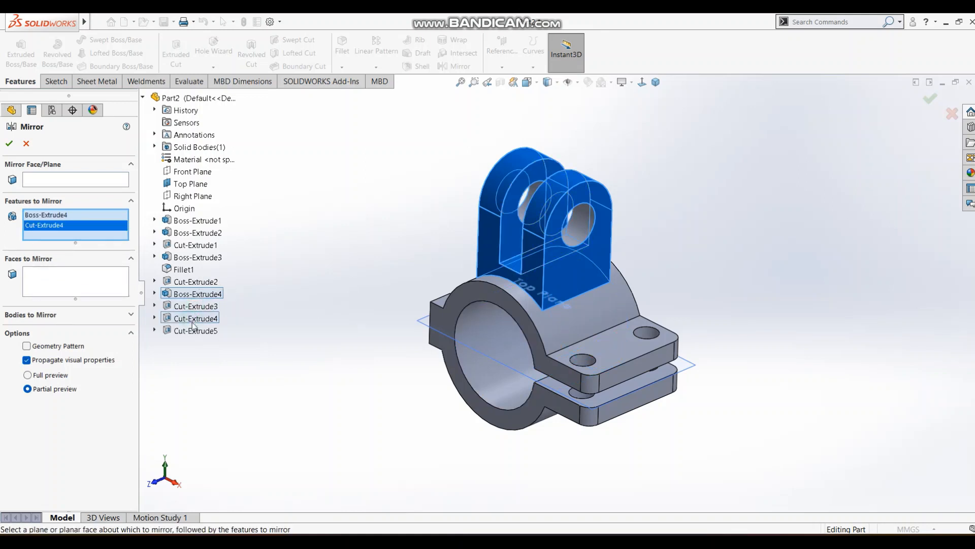
click(194, 331)
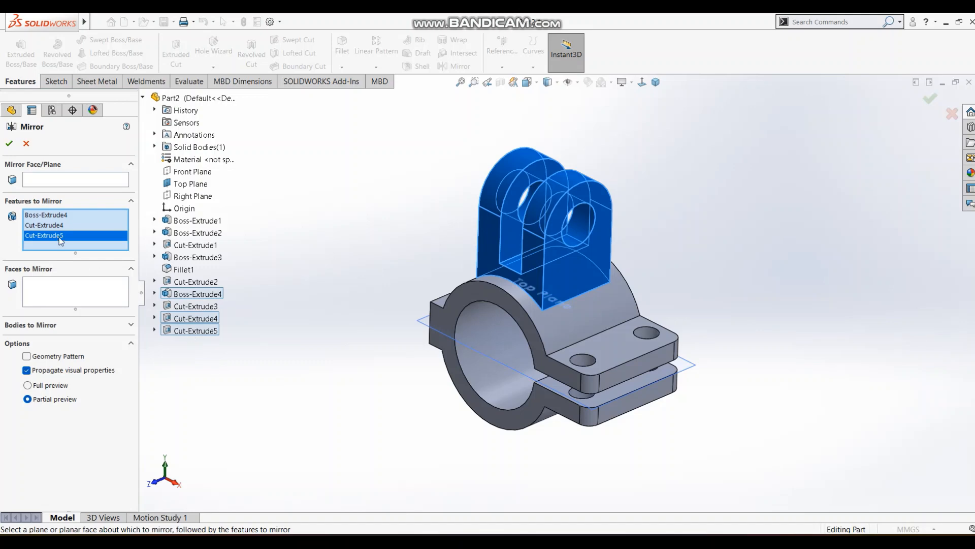
Use the Top Plane as the mirror plane and create the mirrored lug below the clamp ring.
click(49, 179)
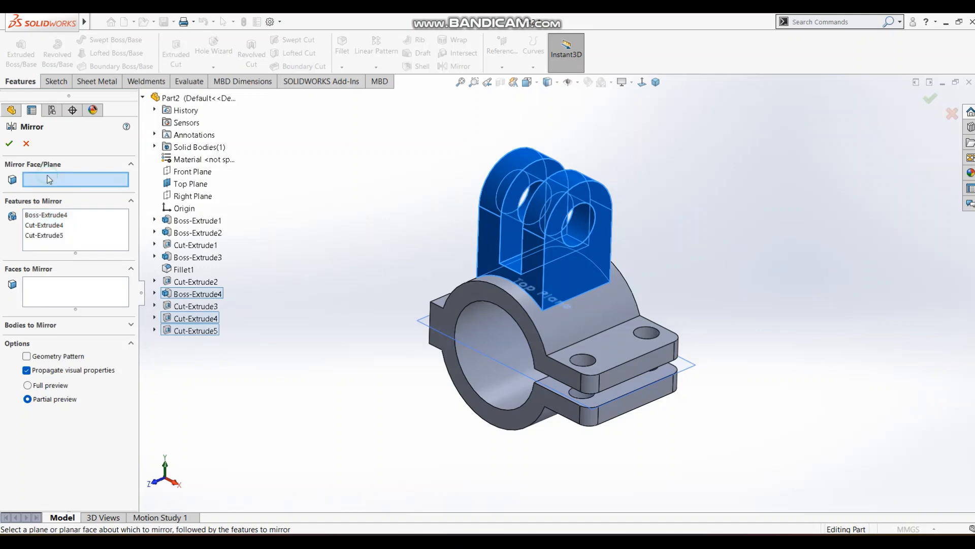
click(498, 364)
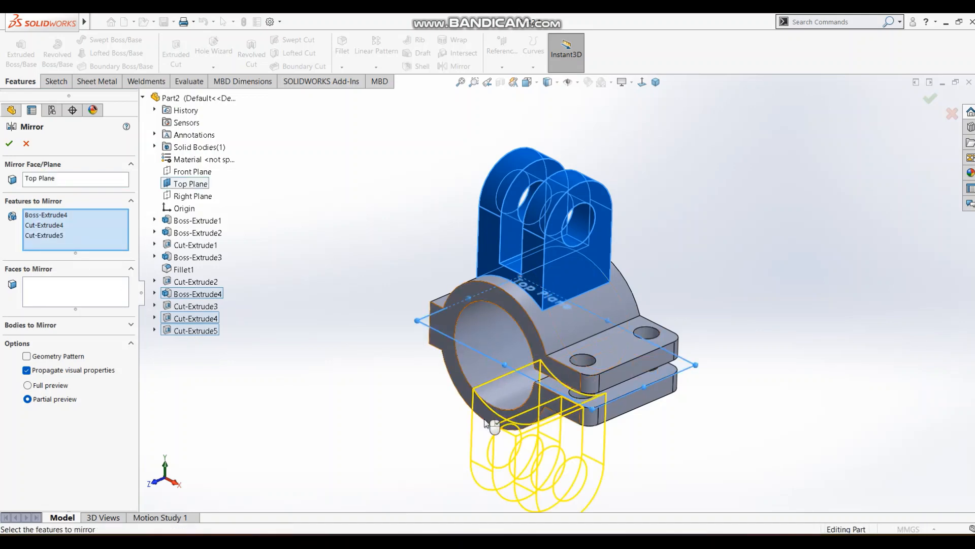
middle_drag(498, 364, 495, 387)
scroll(495, 389, up, 3)
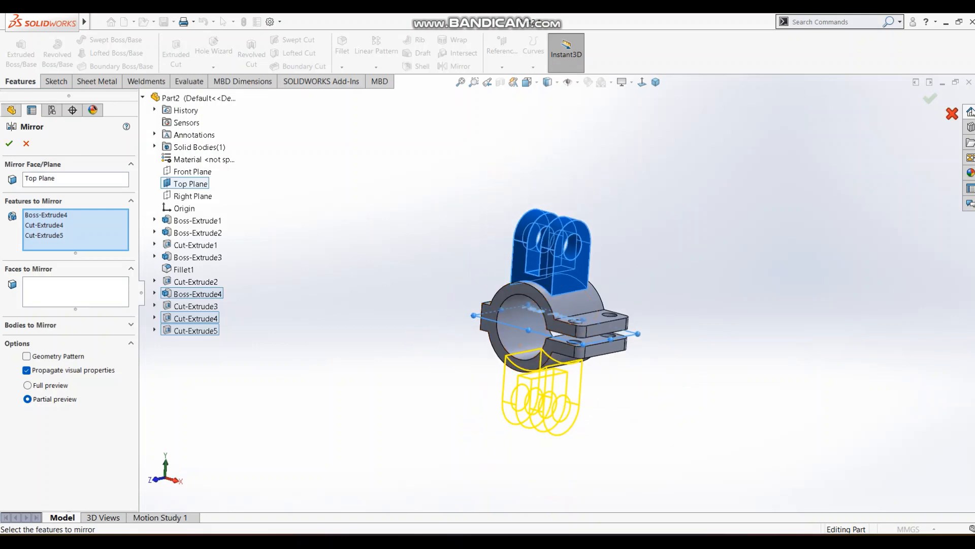
click(931, 100)
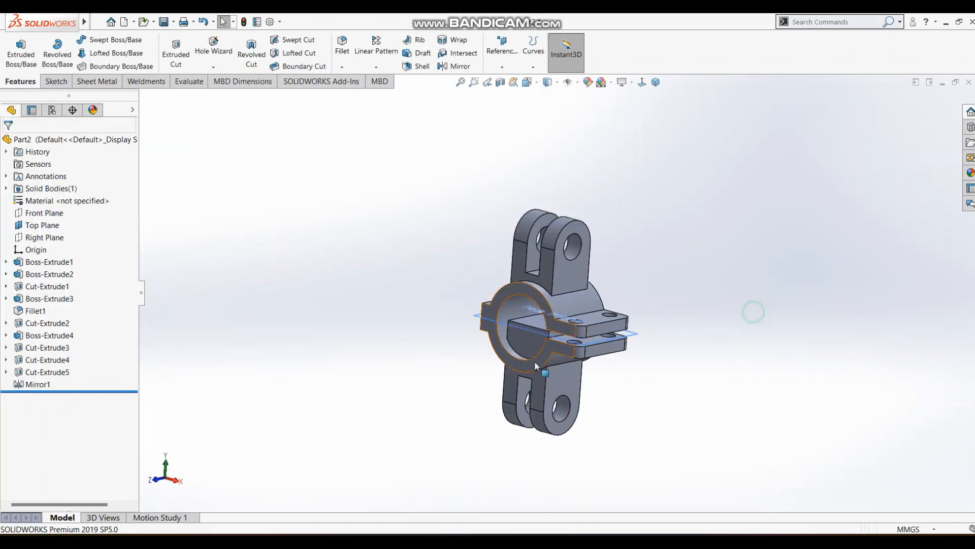
middle_drag(753, 309, 492, 313)
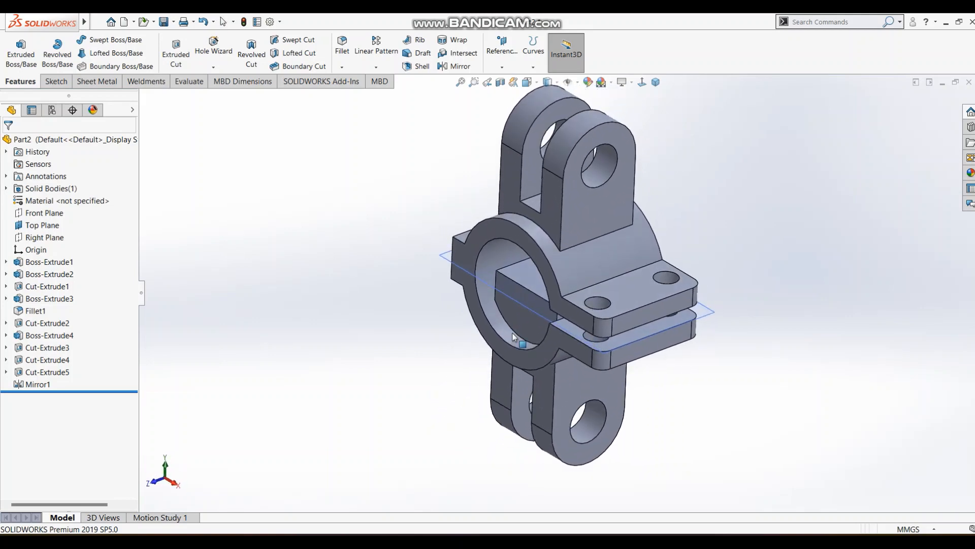
Edit the lower lug's mirror feature and add Cut-Extrude3 to the features to mirror, clearing the excess lug material inside the clamp ring.
click(45, 386)
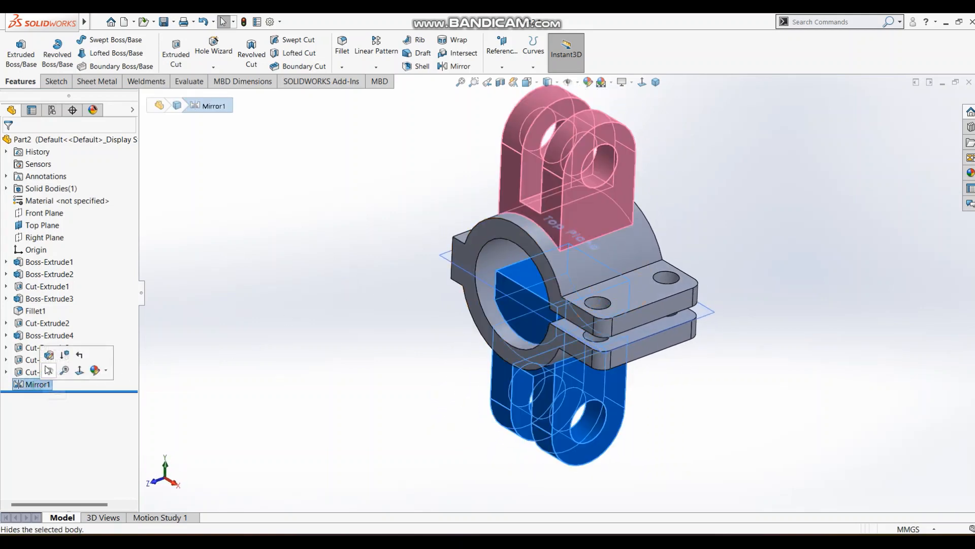
click(50, 355)
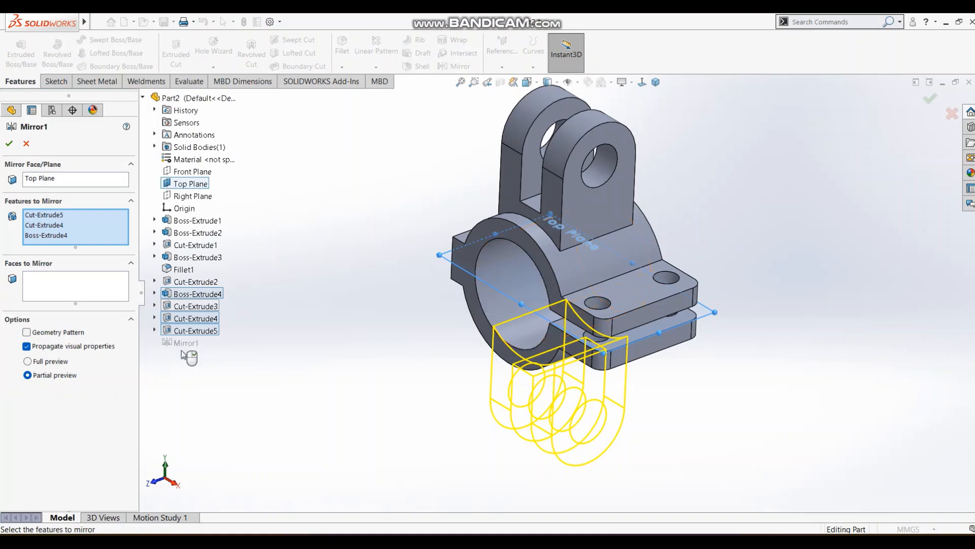
click(104, 233)
click(195, 307)
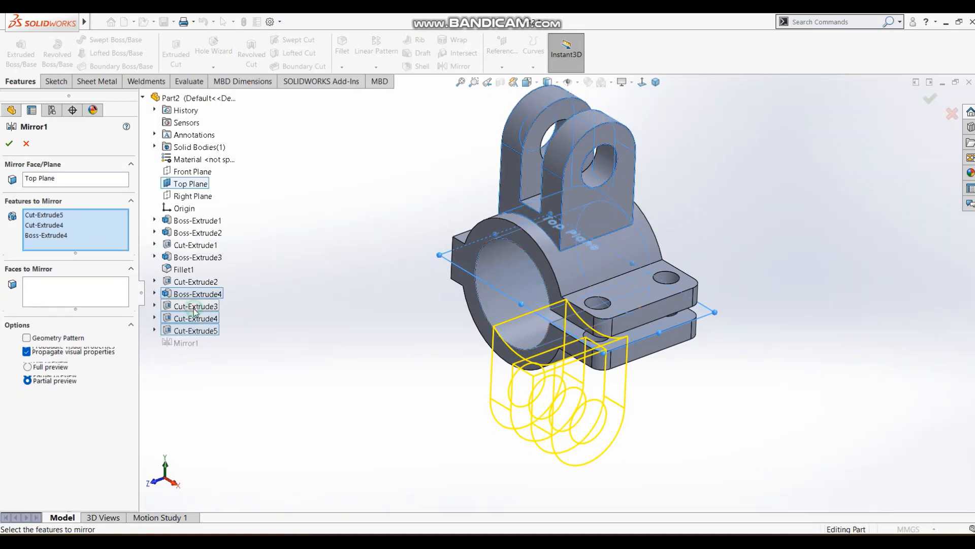
click(11, 144)
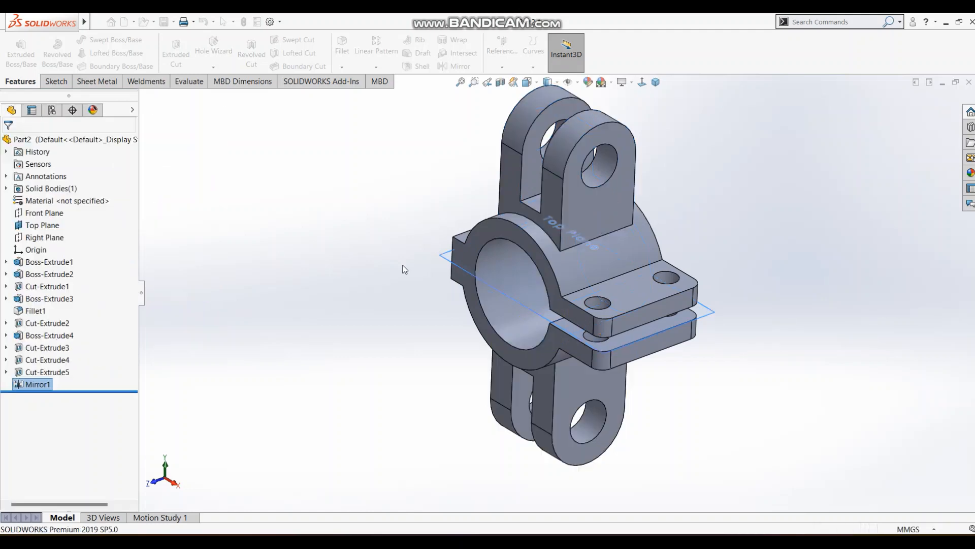
Hide the Top Plane in the model and check the slanted rib in the reference drawing.
mouse_move(371, 196)
middle_down()
mouse_move(446, 190)
mouse_move(481, 239)
mouse_move(528, 281)
middle_up()
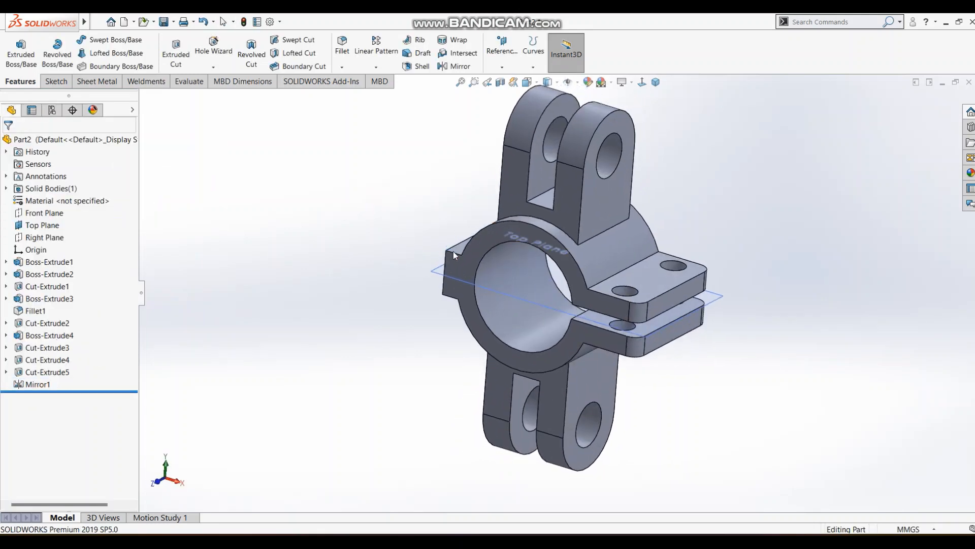
click(528, 282)
click(552, 260)
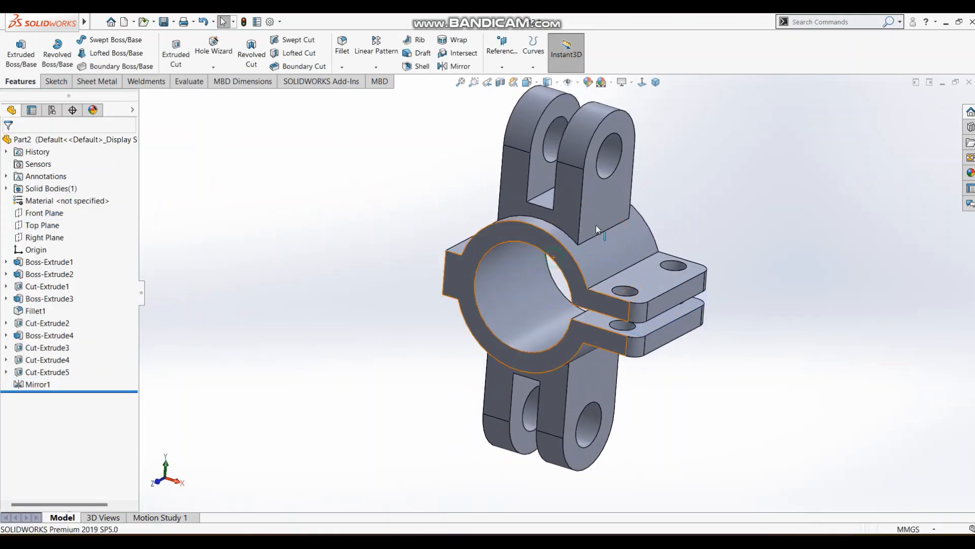
click(709, 173)
click(655, 83)
click(717, 196)
key(alt+Tab)
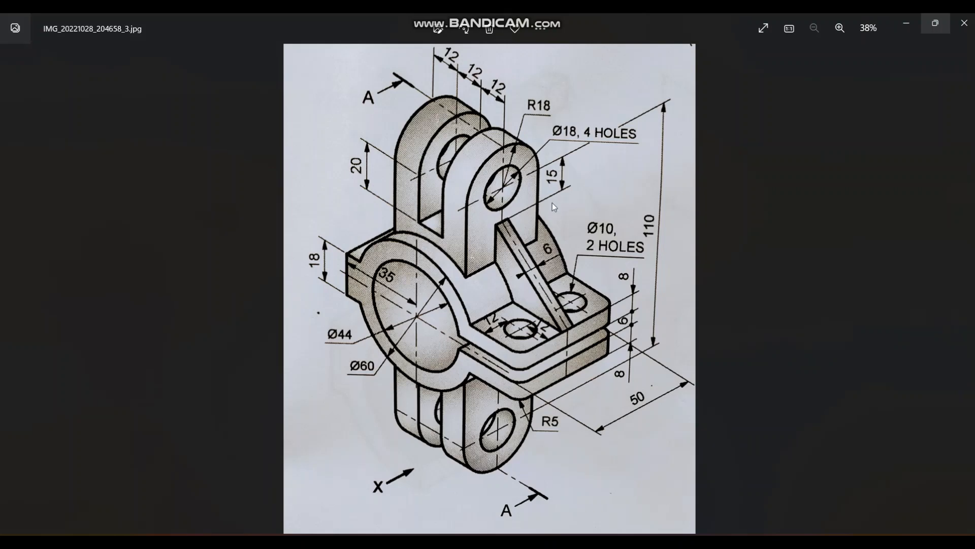
key(alt+Tab)
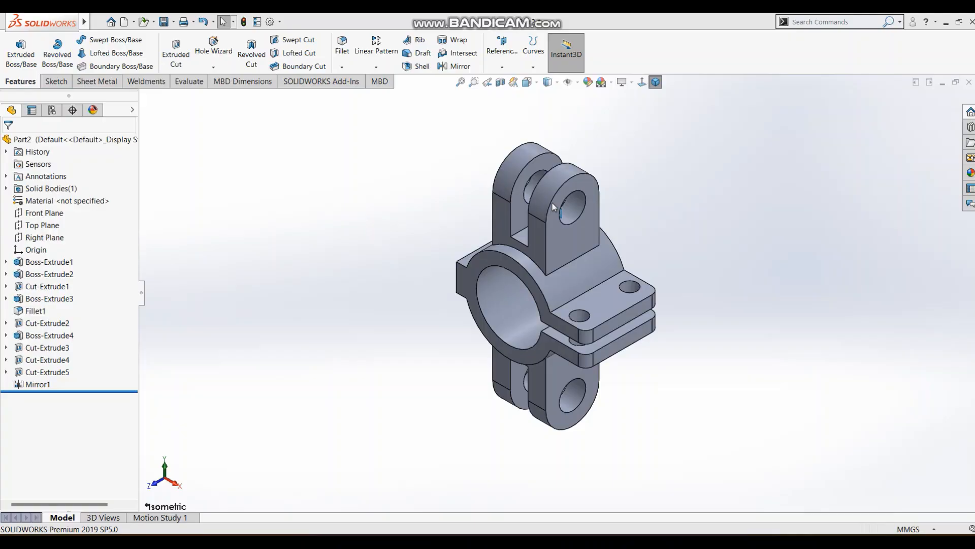
click(55, 81)
click(18, 51)
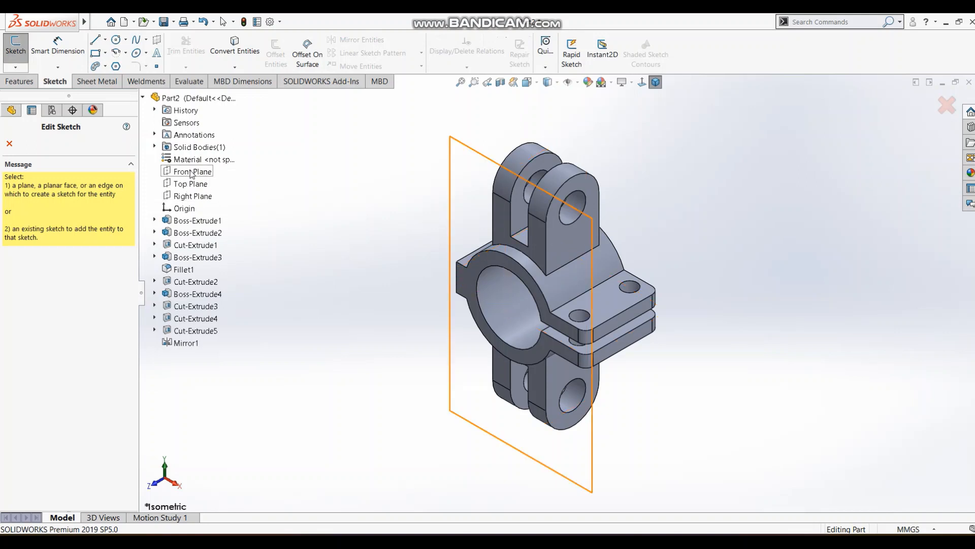
click(192, 172)
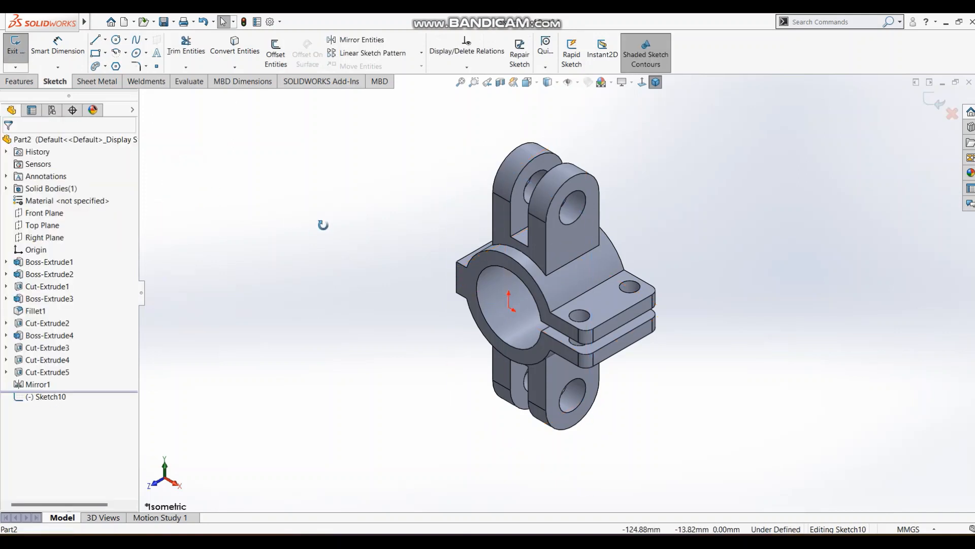
mouse_move(323, 224)
middle_down()
mouse_move(277, 259)
mouse_move(313, 273)
mouse_move(357, 237)
mouse_move(356, 208)
middle_up()
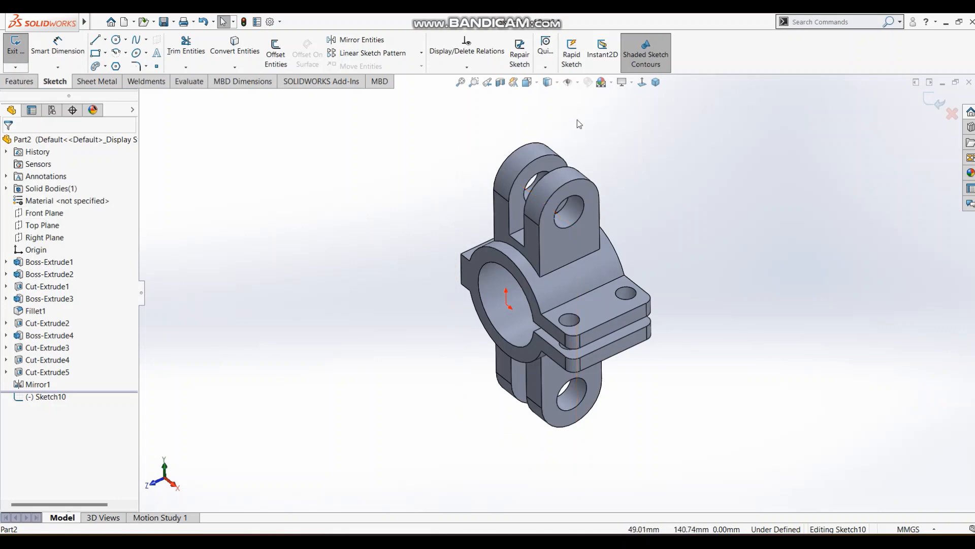
click(951, 113)
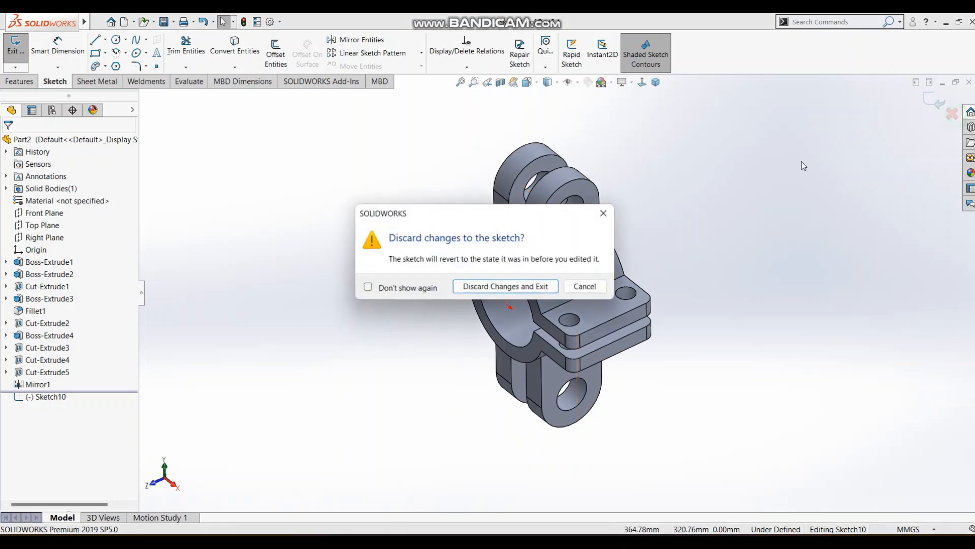
click(534, 291)
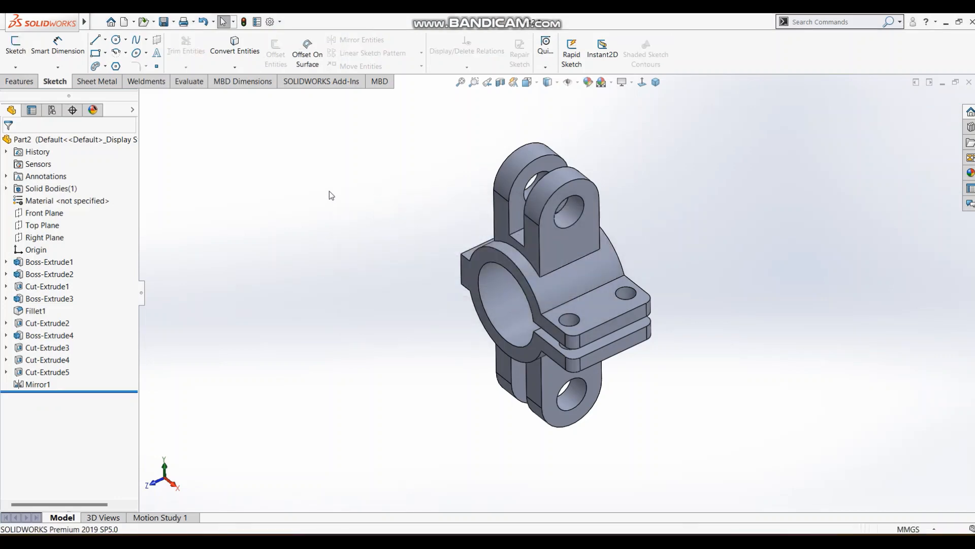
Create a reference plane midway between the clamp ring's two opposite end faces.
click(19, 83)
click(501, 67)
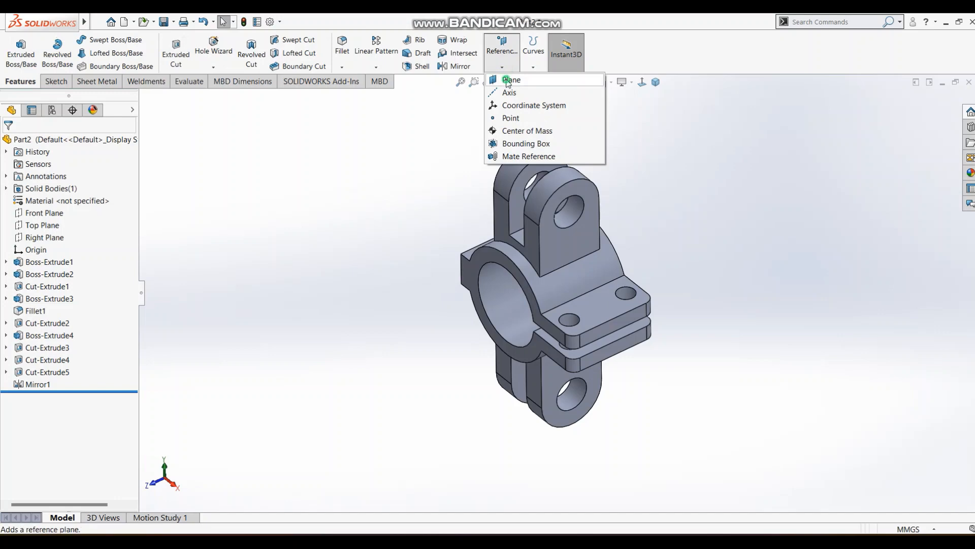
click(508, 80)
scroll(560, 279, down, 2)
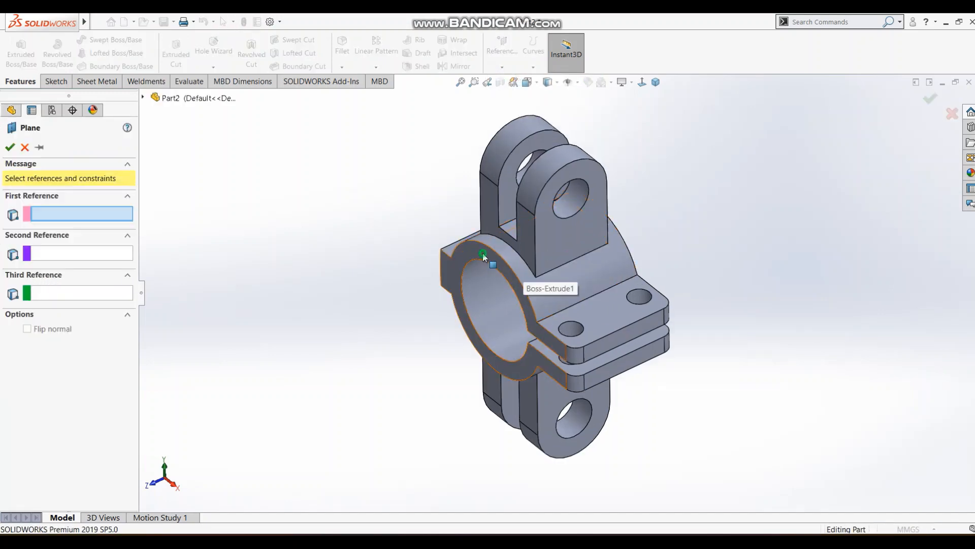
click(483, 253)
middle_drag(483, 253, 680, 219)
click(588, 201)
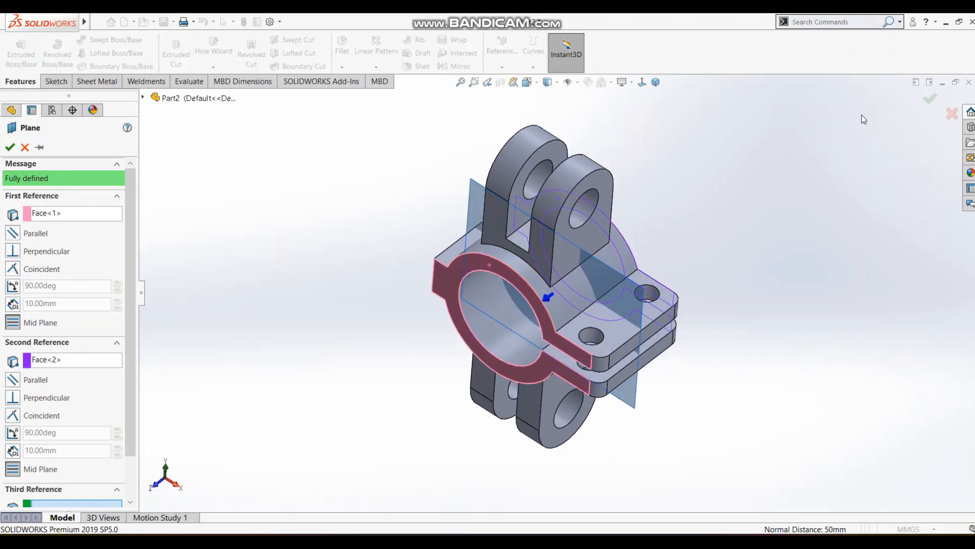
click(928, 102)
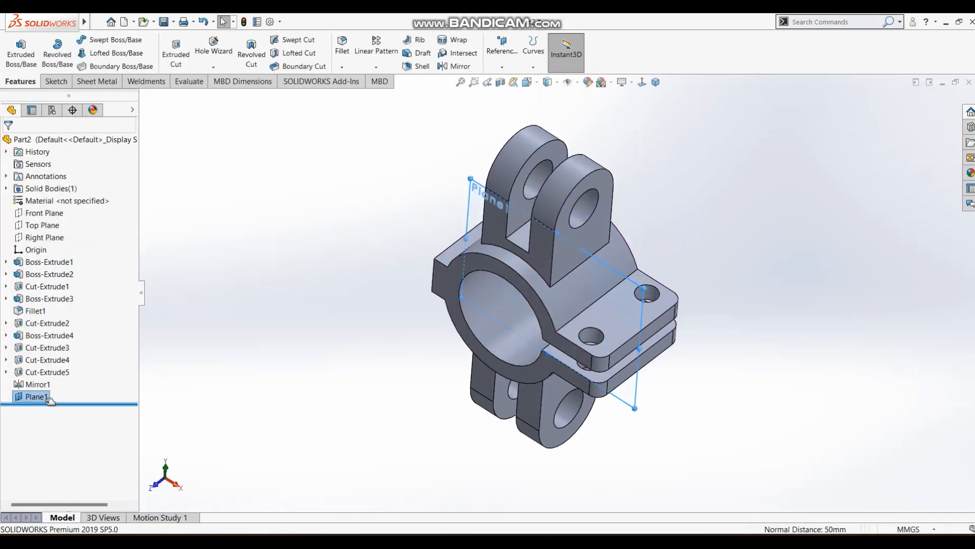
On the new mid plane, sketch the rib's slanted line from the upper lug's side edge to the outer corner of the upper flange.
click(56, 81)
click(16, 48)
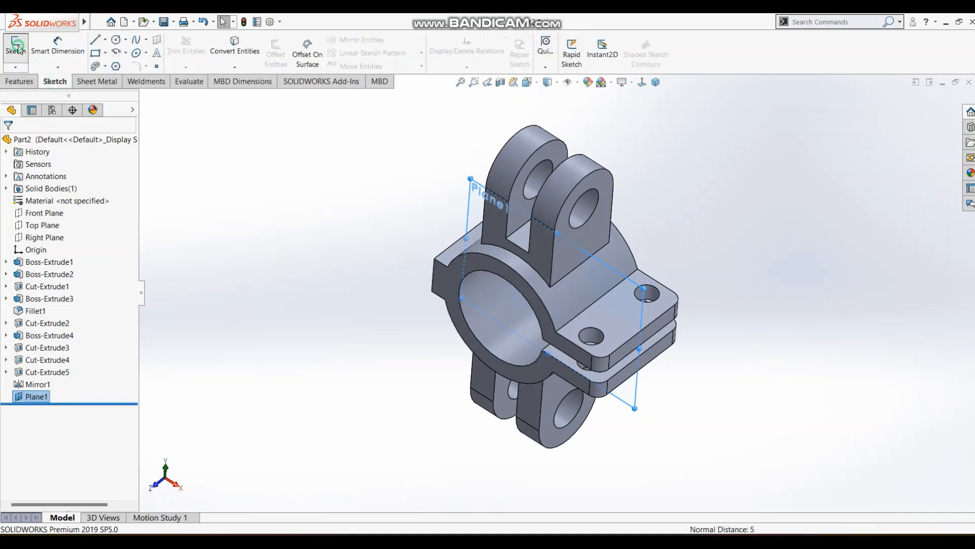
click(641, 81)
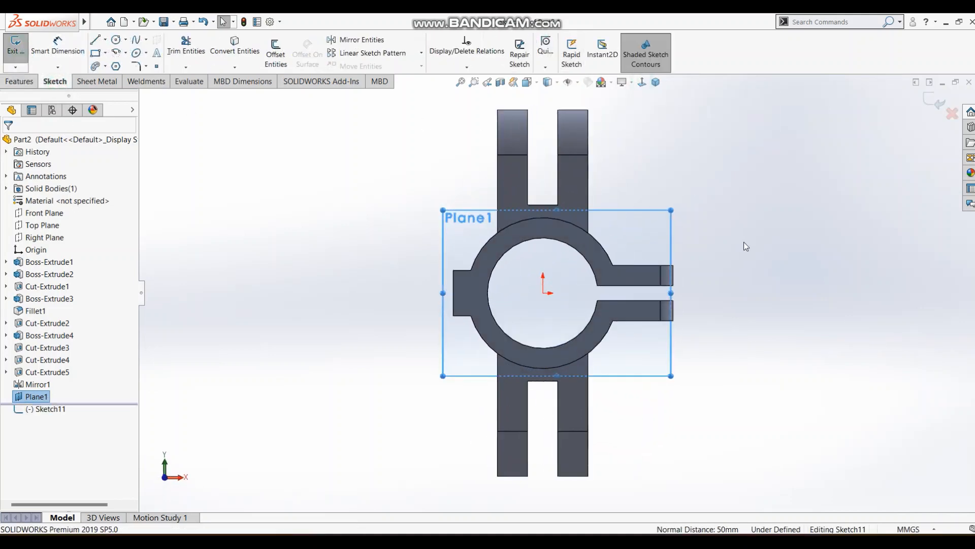
click(96, 44)
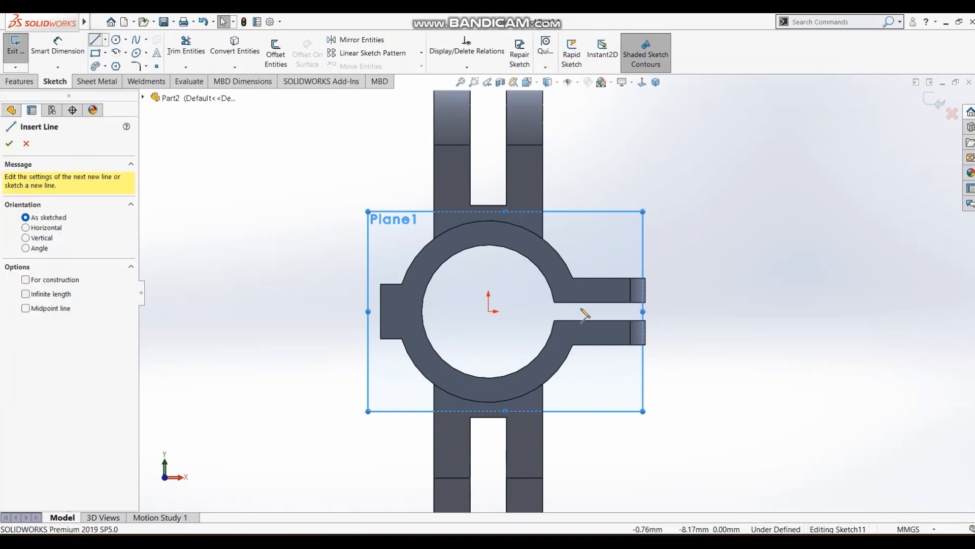
click(543, 167)
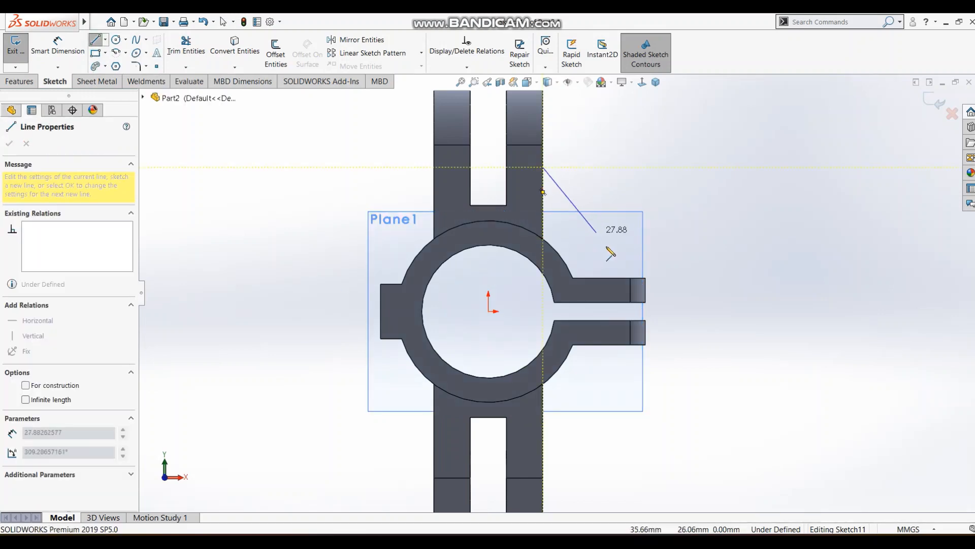
click(645, 278)
key(Escape)
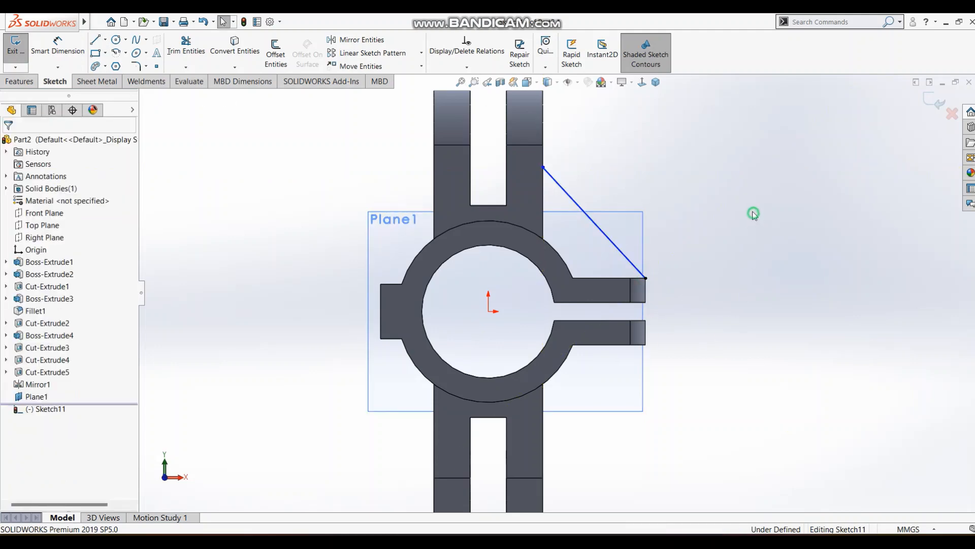
Close the rib profile with a line down the lug's edge, an arc beside the ring and a 24 mm line along the flange's upper edge.
scroll(665, 163, down, 2)
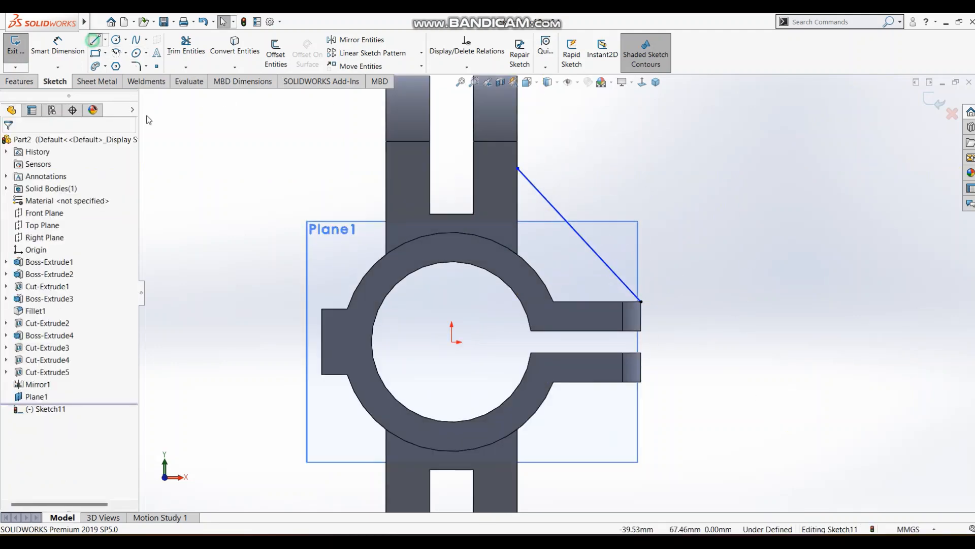
click(517, 168)
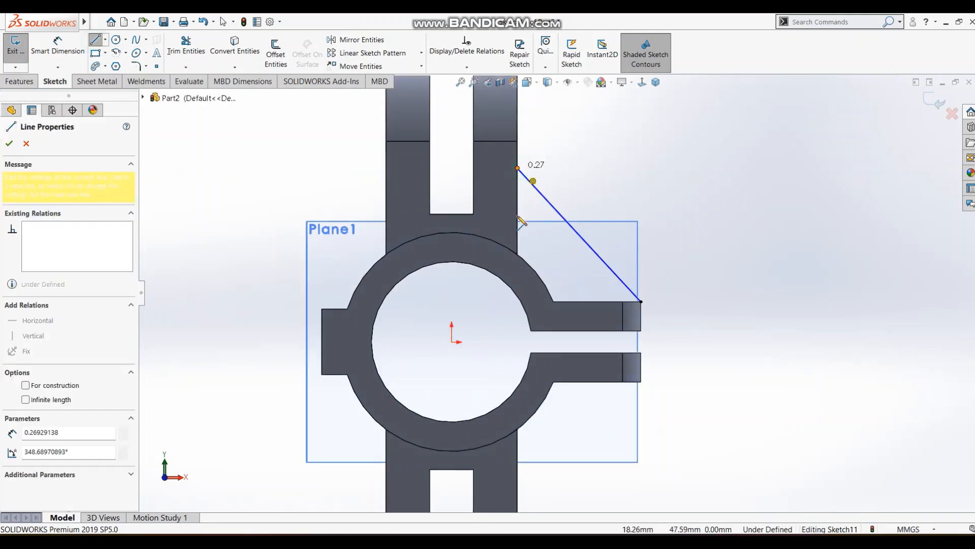
click(517, 254)
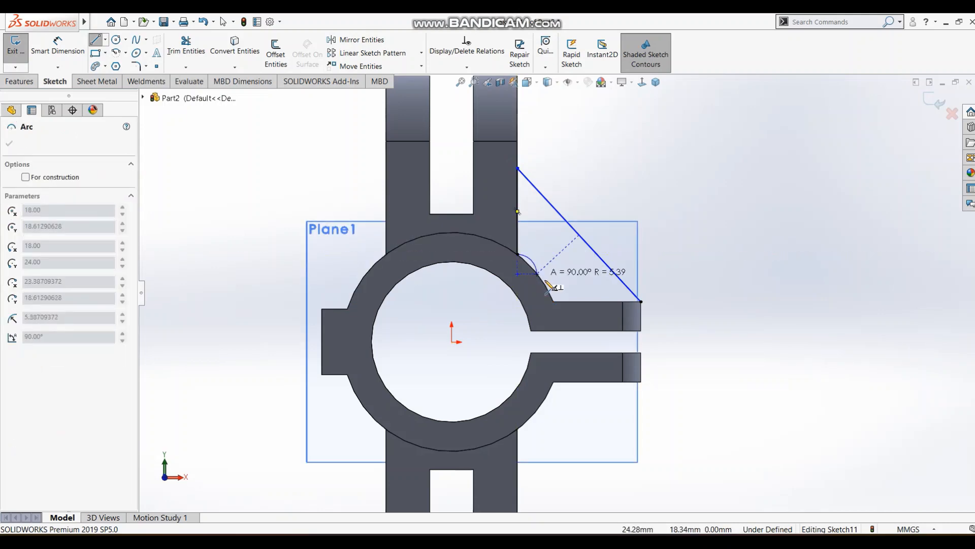
click(553, 303)
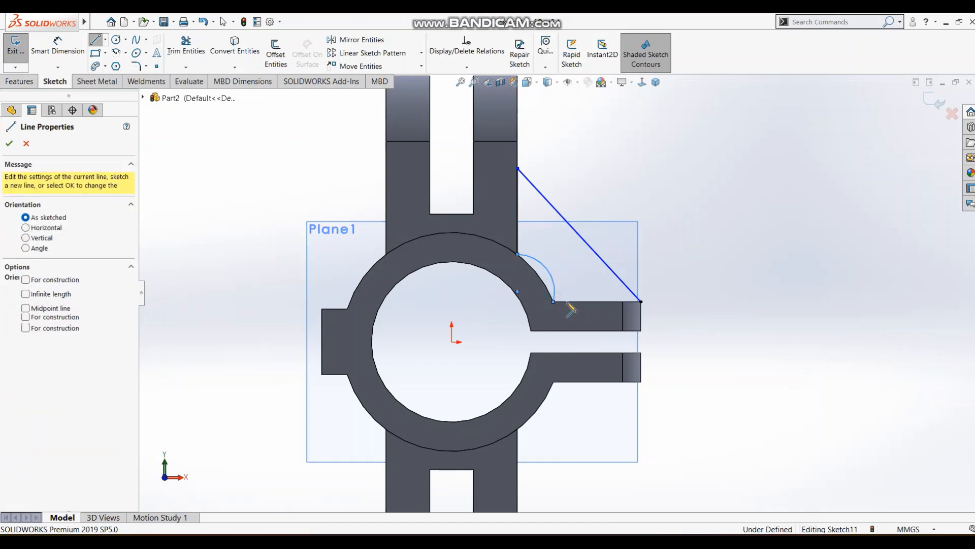
click(641, 301)
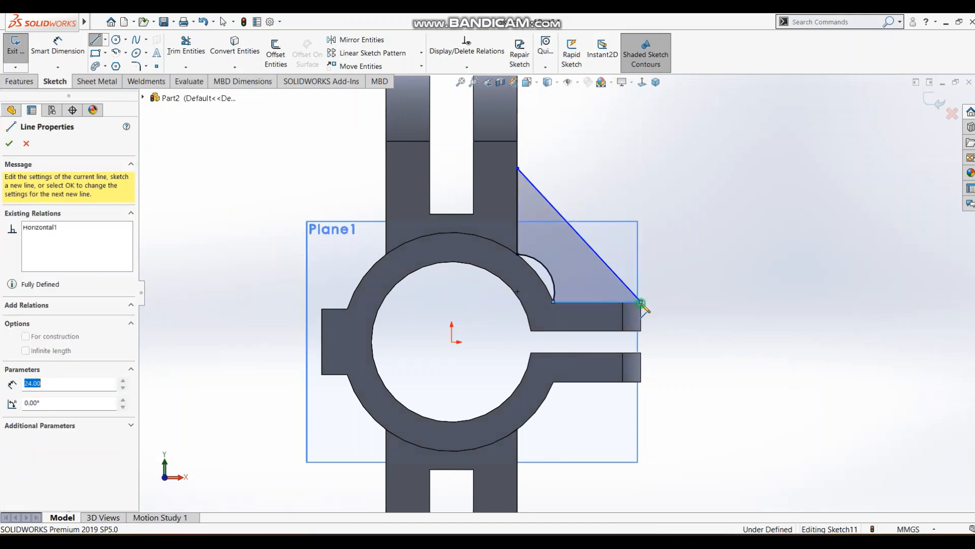
click(762, 291)
key(Escape)
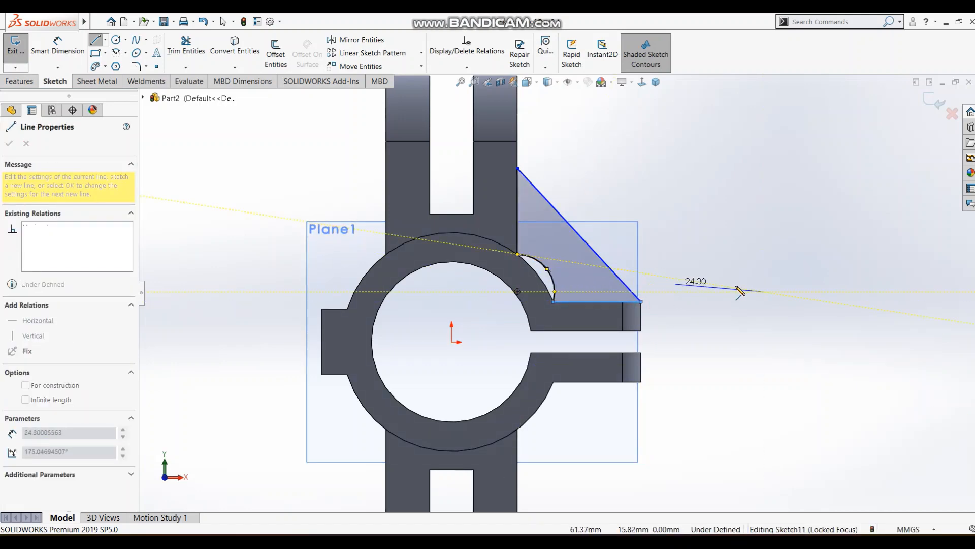
Delete the arc between the lug line and the flange line in the rib sketch.
click(539, 263)
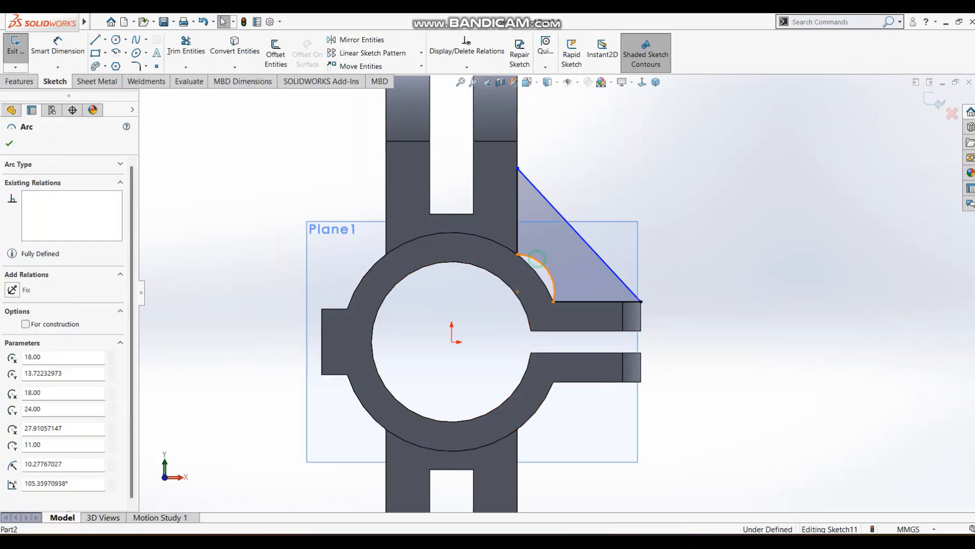
key(Escape)
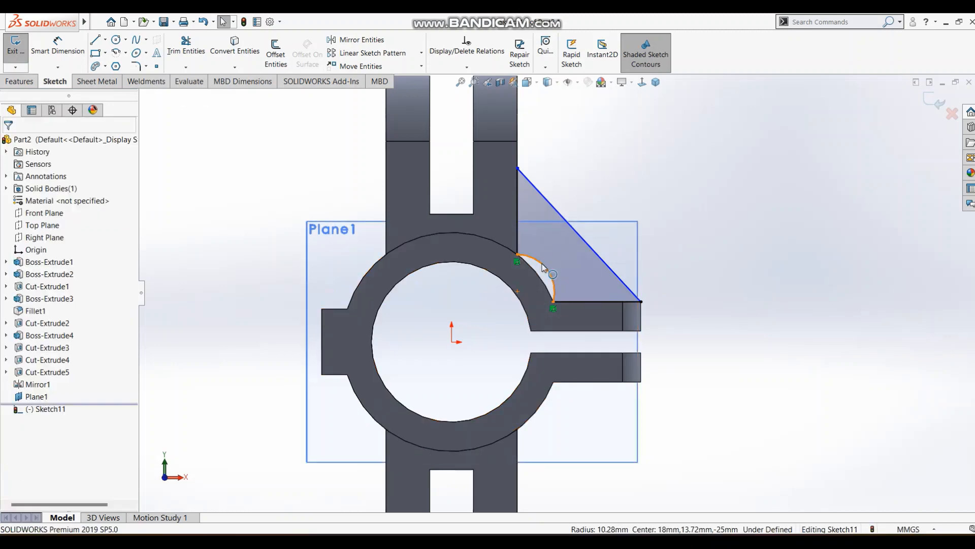
click(532, 262)
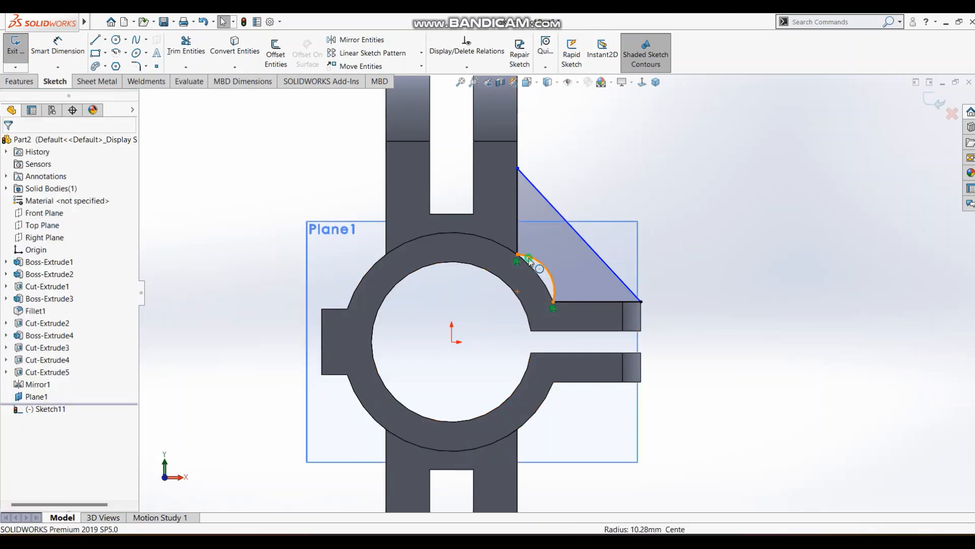
key(Delete)
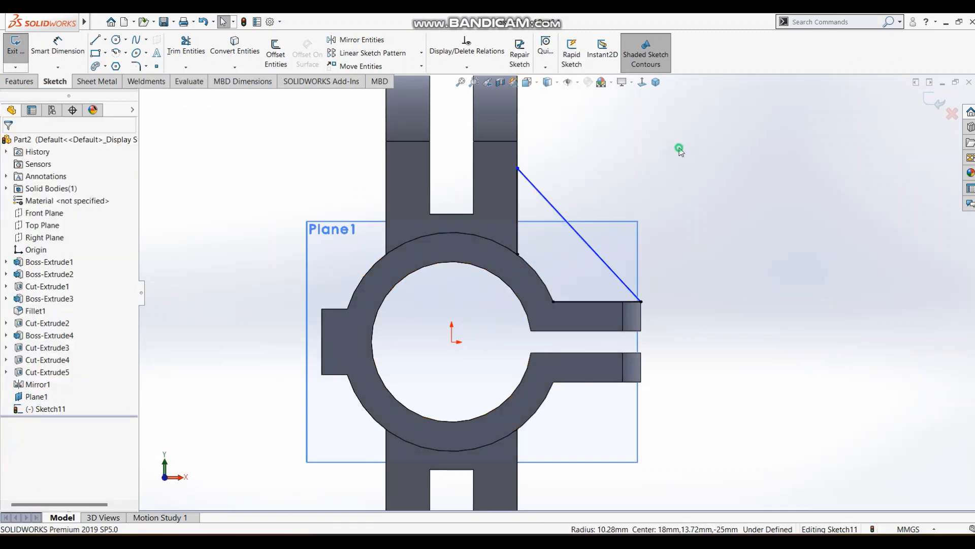
Convert the ring's upper outer edge into the sketch and trim it to the portion between the lug and flange lines.
click(532, 265)
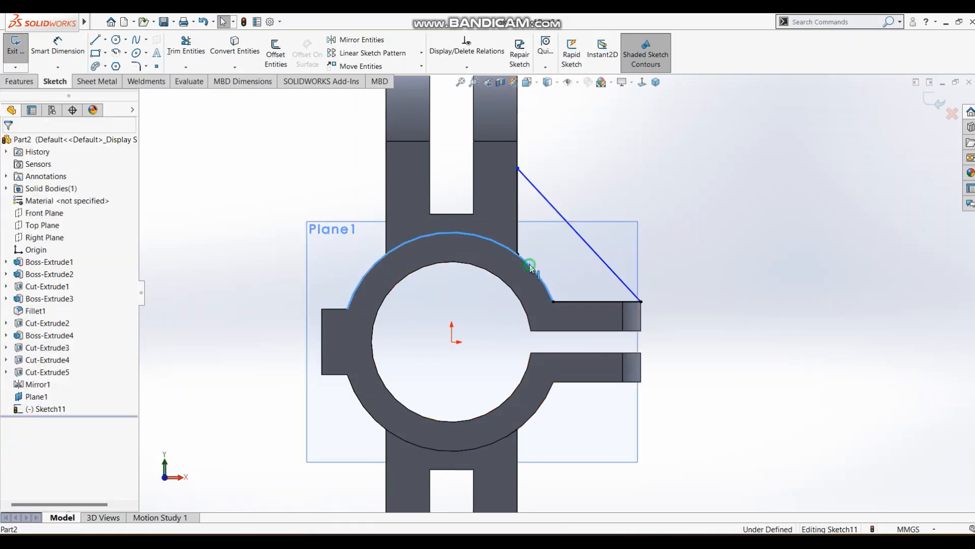
click(235, 56)
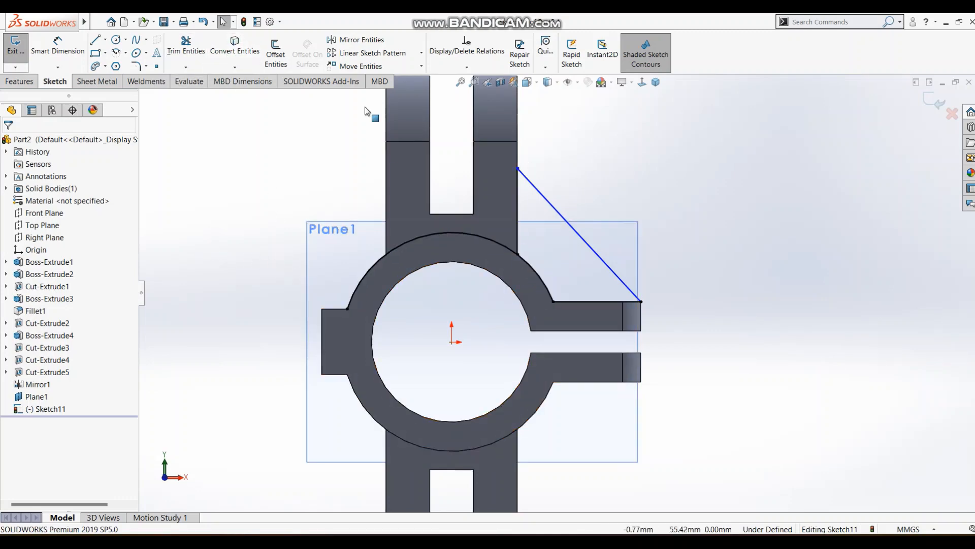
click(186, 48)
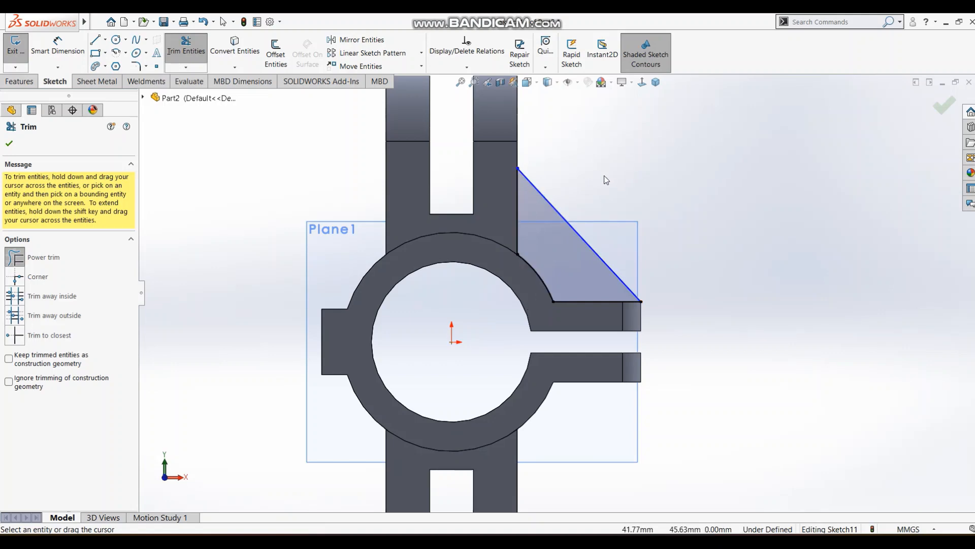
middle_drag(603, 176, 580, 203)
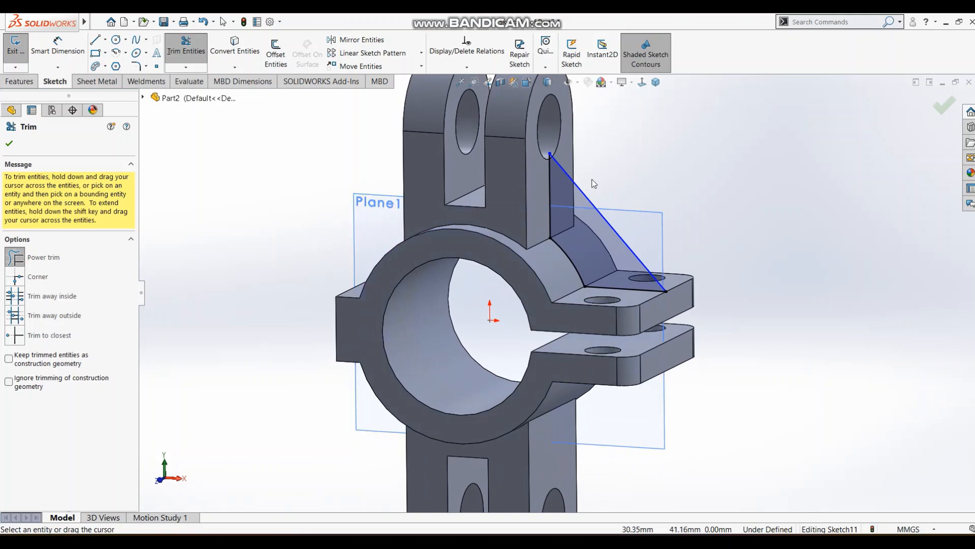
scroll(592, 180, up, 1)
key(s)
click(603, 209)
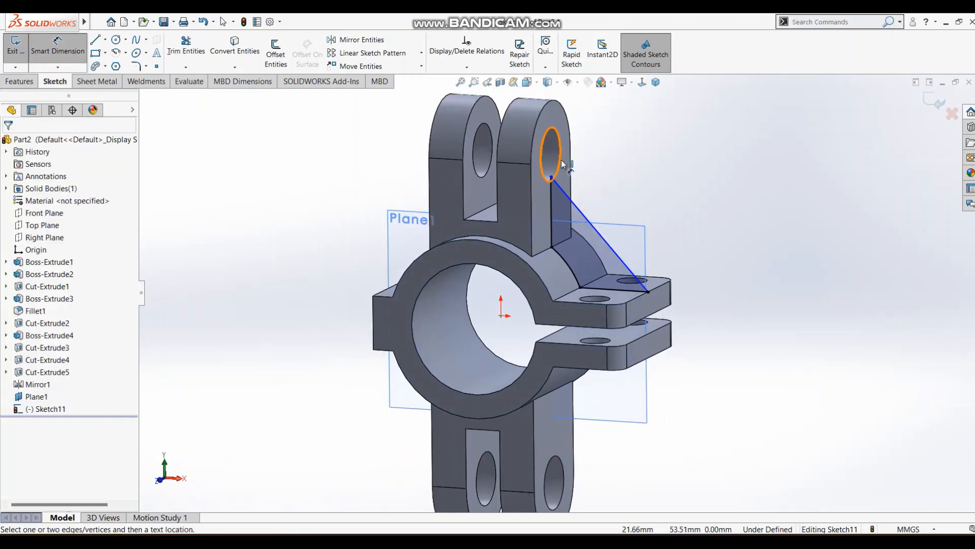
click(560, 168)
click(551, 177)
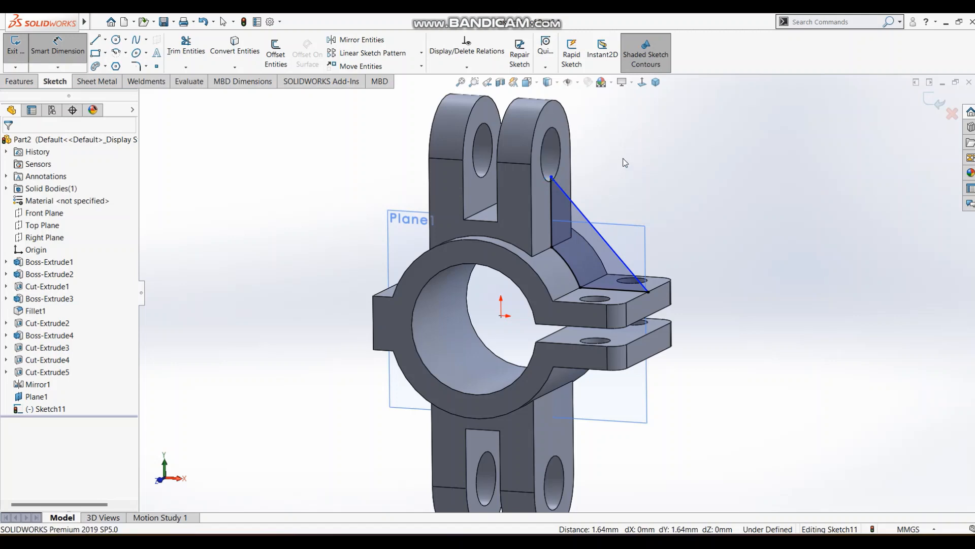
key(Escape)
scroll(587, 164, down, 3)
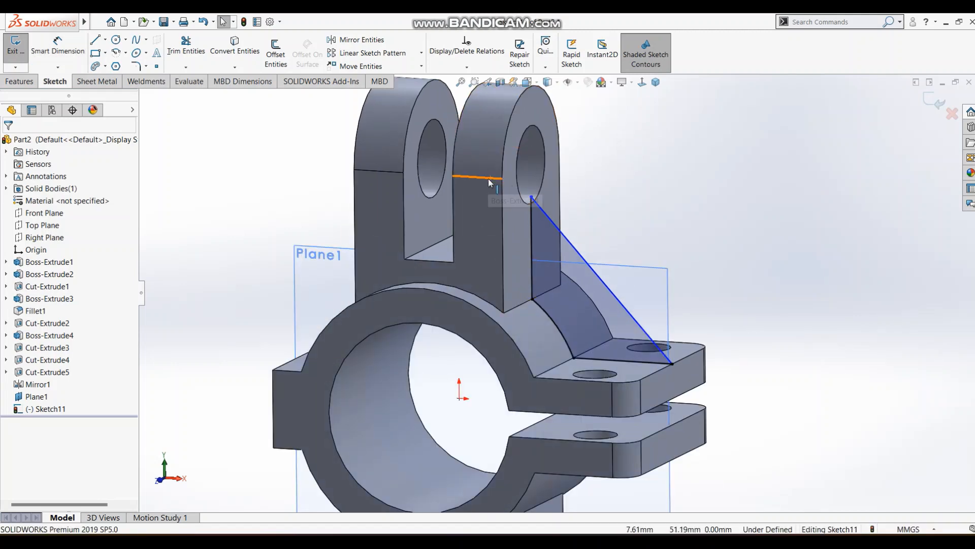
Dimension the rib's upper endpoint 15 mm below the horizontal edge where the upper lug's rounded end begins.
click(642, 83)
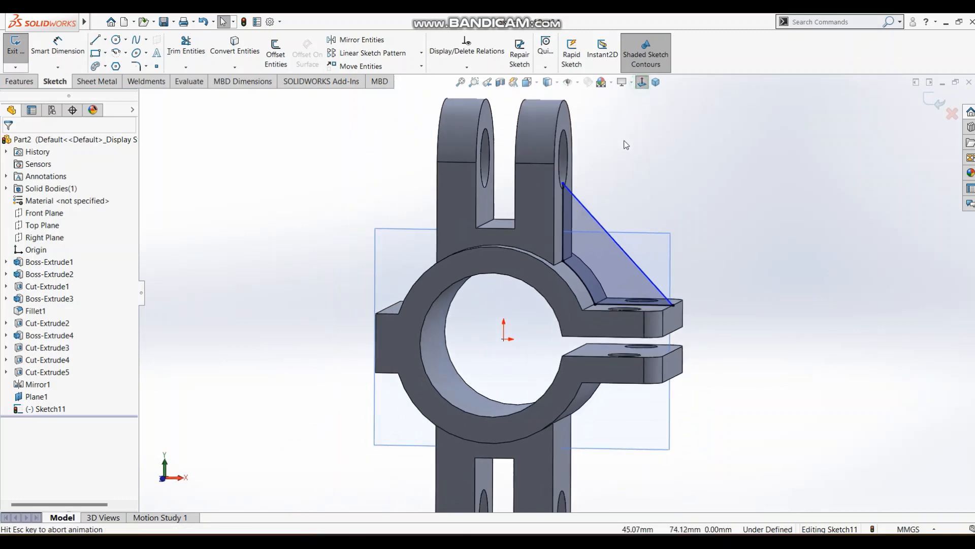
key(s)
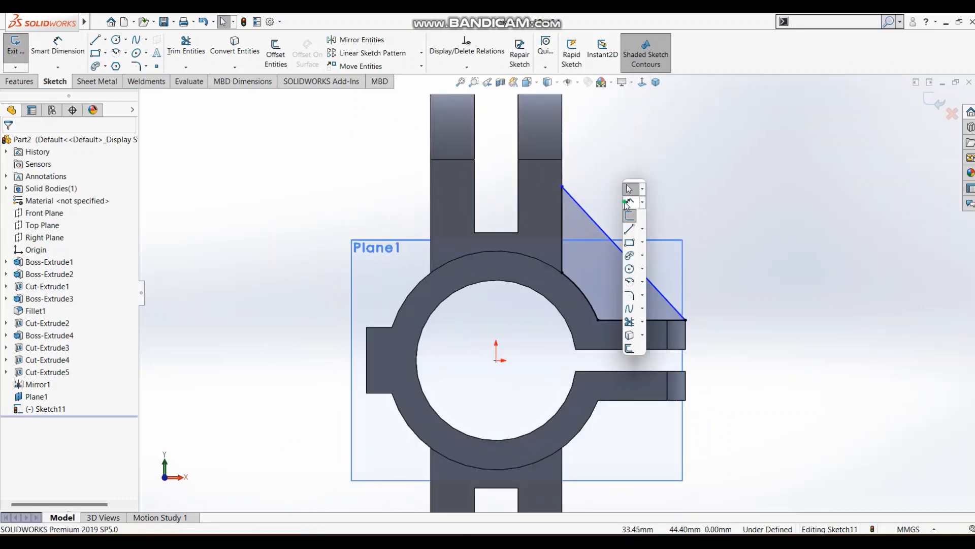
click(630, 202)
click(552, 161)
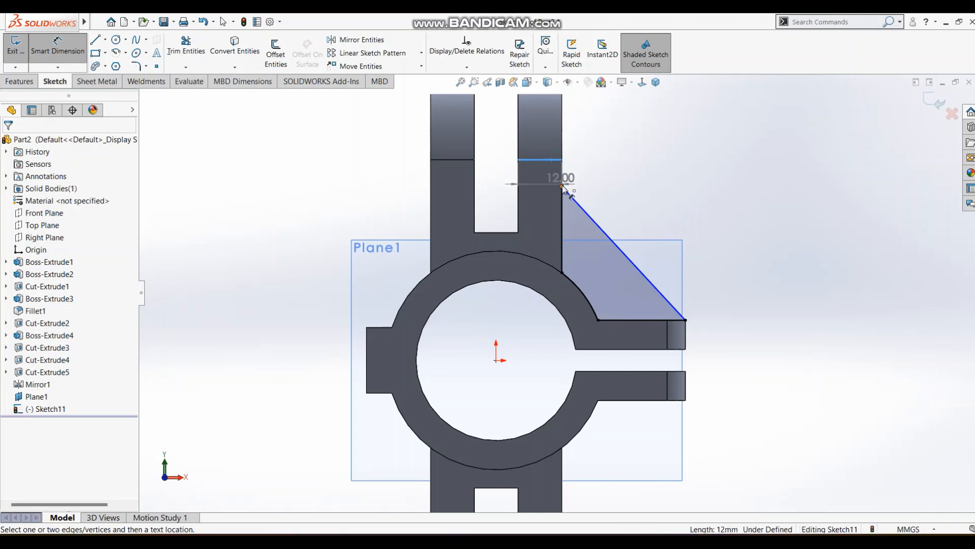
click(563, 187)
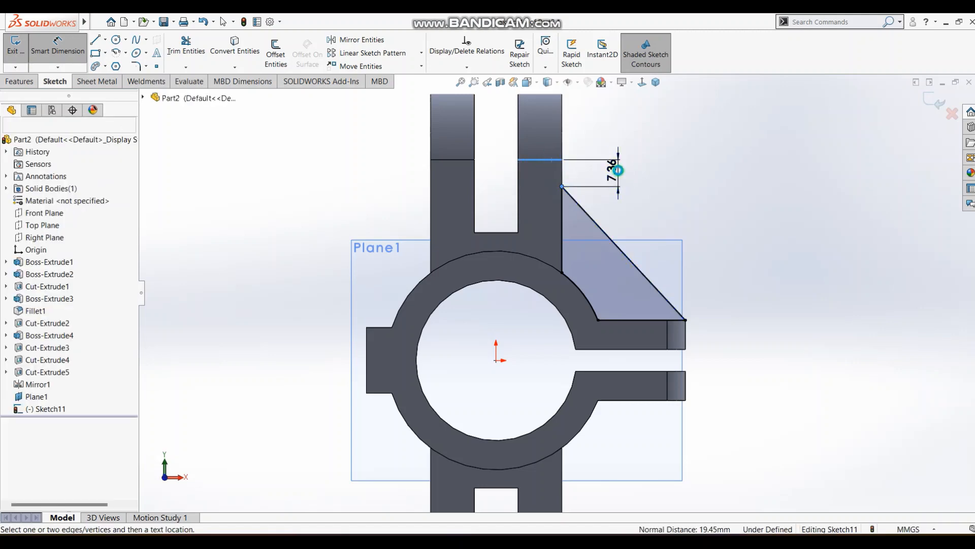
click(618, 169)
text(15)
key(Return)
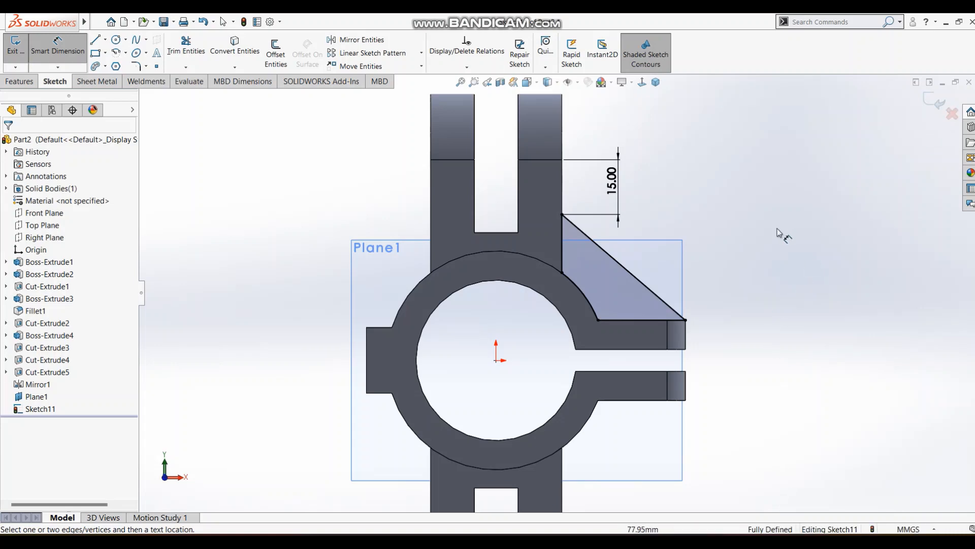
Finish the rib sketch and extrude it 6 mm with the Mid Plane end condition, checking the thickness against the reference drawing.
mouse_move(792, 274)
middle_down()
mouse_move(712, 327)
mouse_move(721, 320)
middle_up()
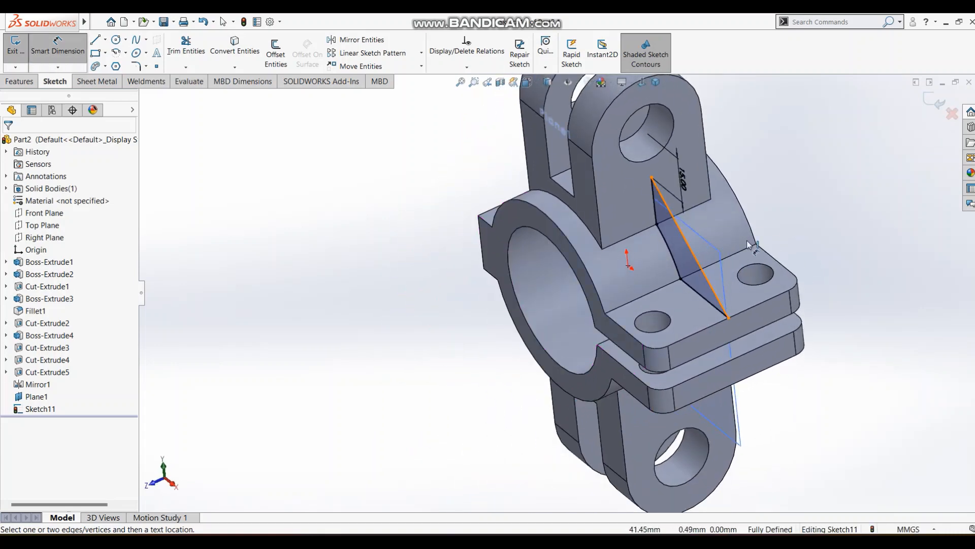
click(934, 103)
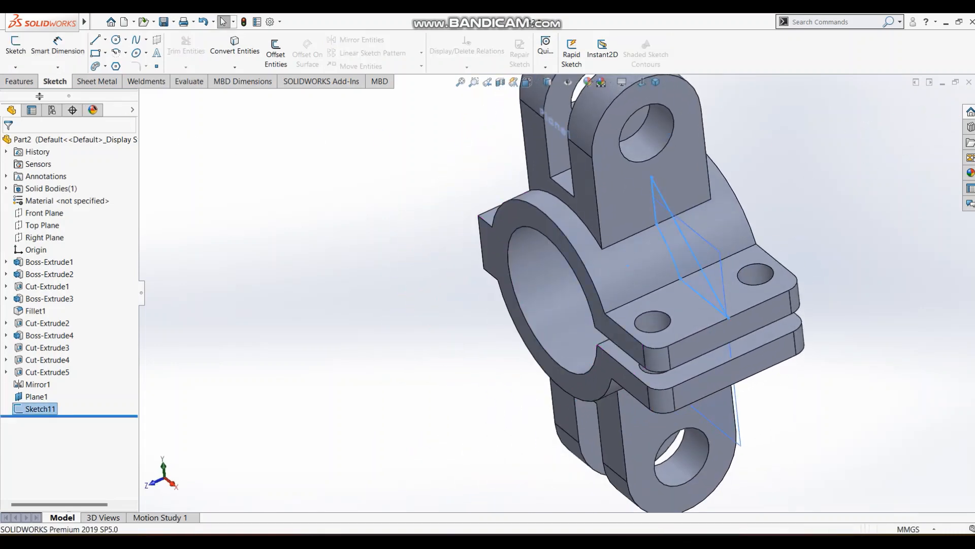
click(21, 80)
click(21, 60)
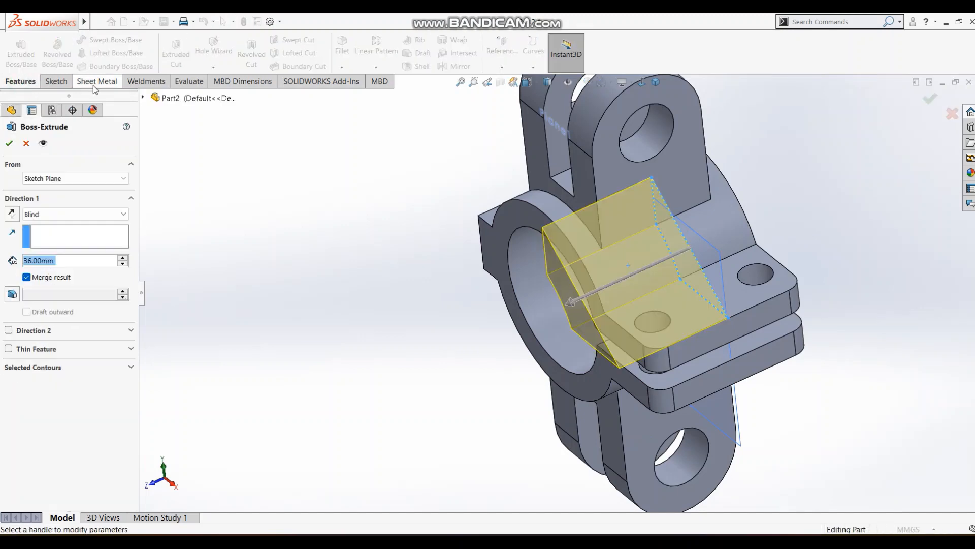
click(72, 214)
click(44, 277)
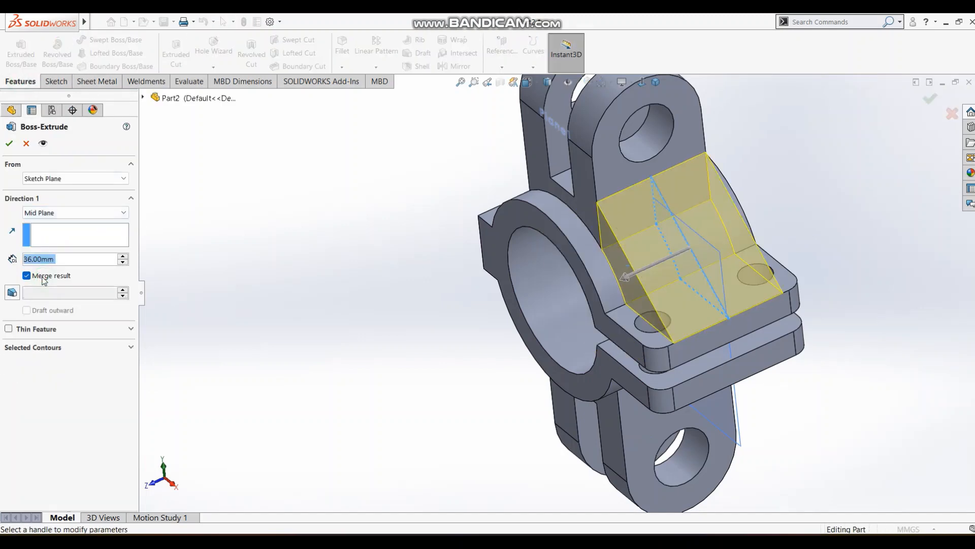
text(6)
key(Return)
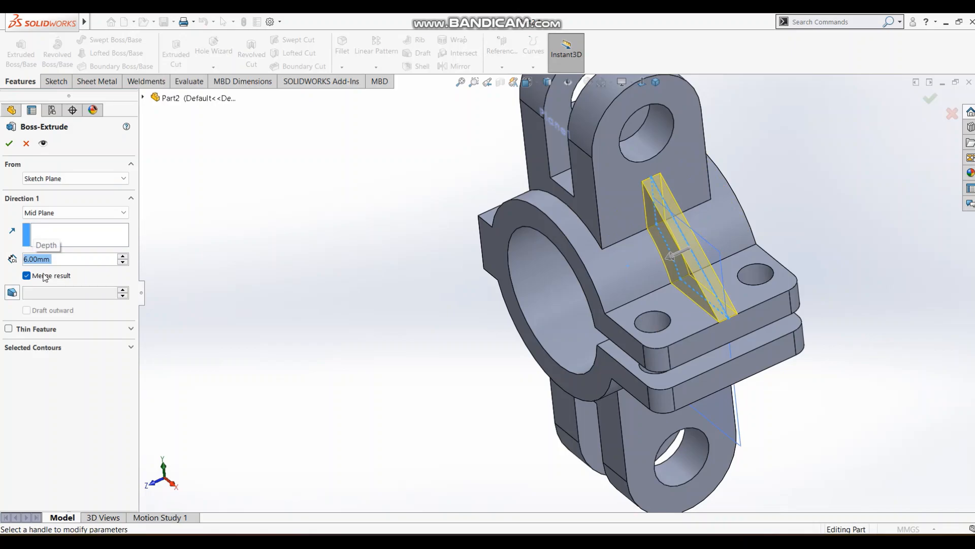
key(alt+Tab)
key(alt+Tab)
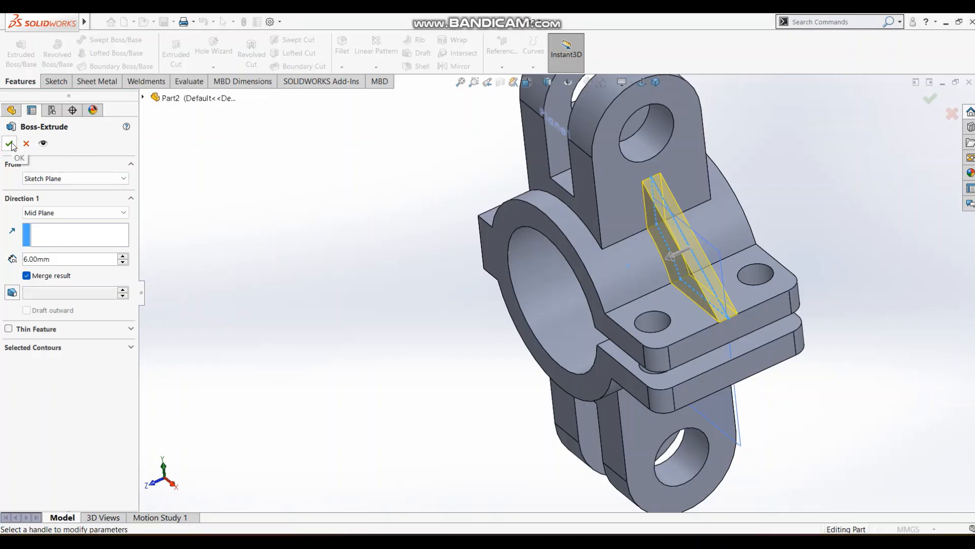
key(alt+Tab)
key(alt+Tab)
click(12, 147)
Hide the reference plane that runs through the middle of the rib.
middle_drag(515, 280, 553, 287)
scroll(561, 292, up, 3)
middle_drag(666, 178, 644, 189)
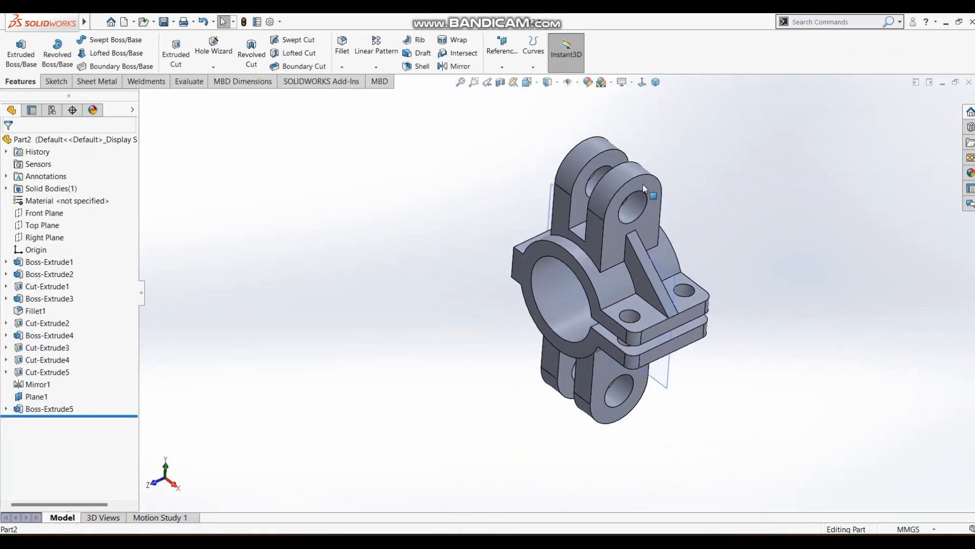
click(675, 283)
click(737, 246)
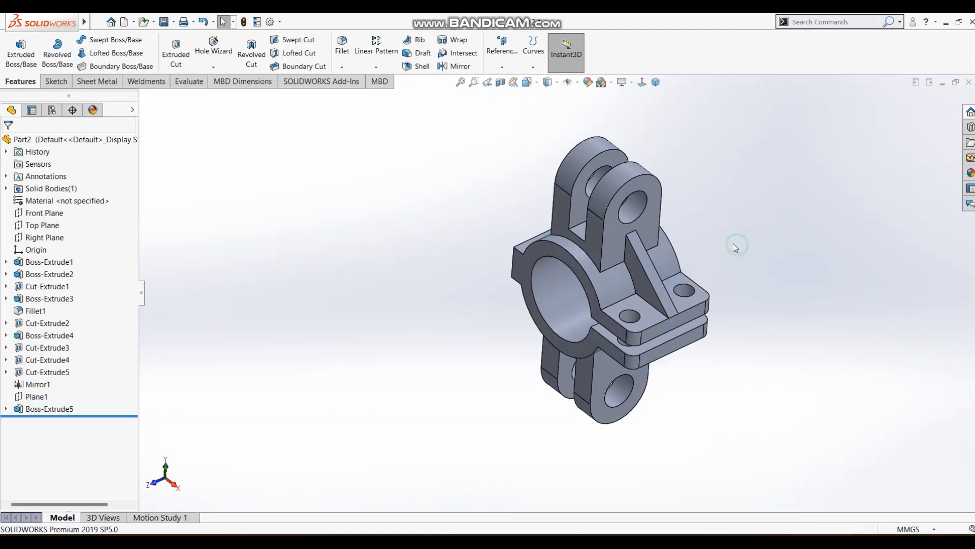
Compare the finished bracket in isometric view with the reference drawing.
click(656, 82)
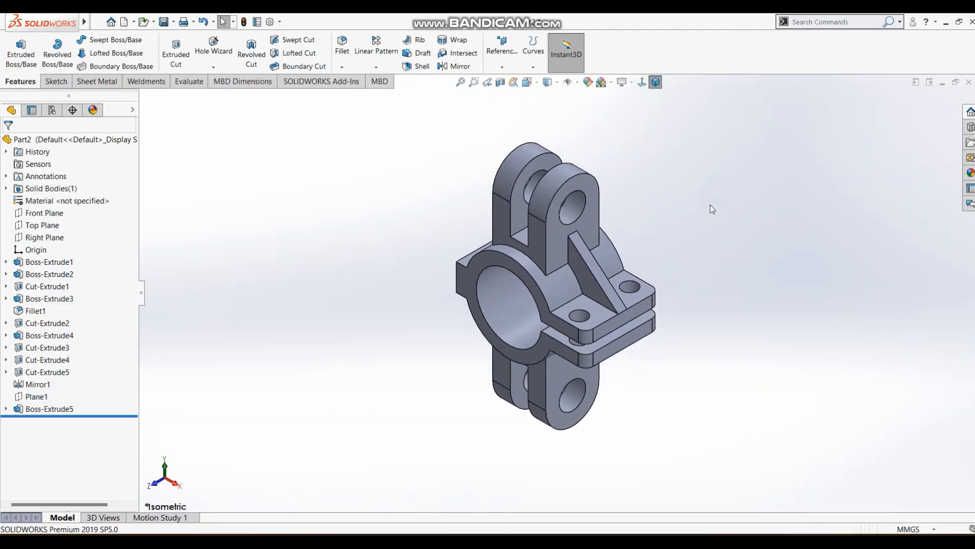
key(alt+Tab)
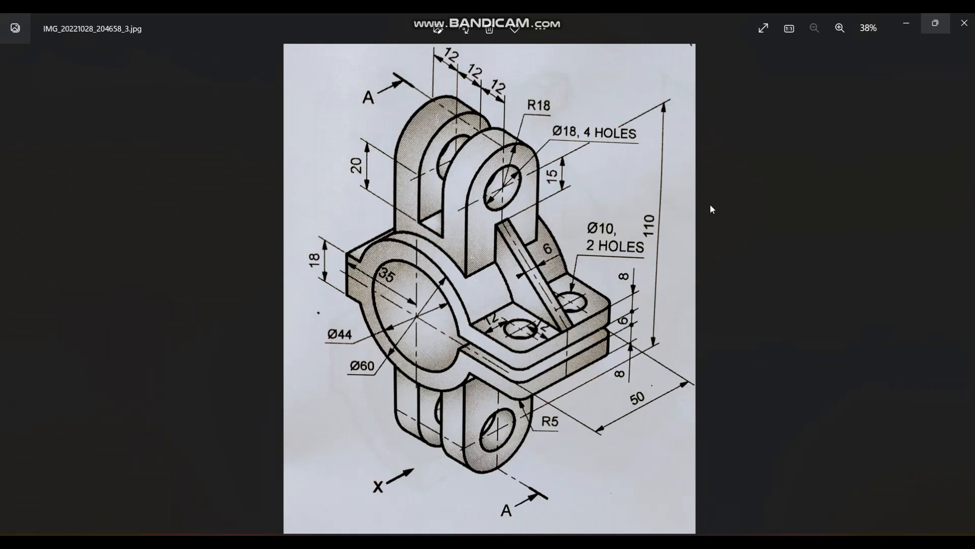
key(alt+Tab)
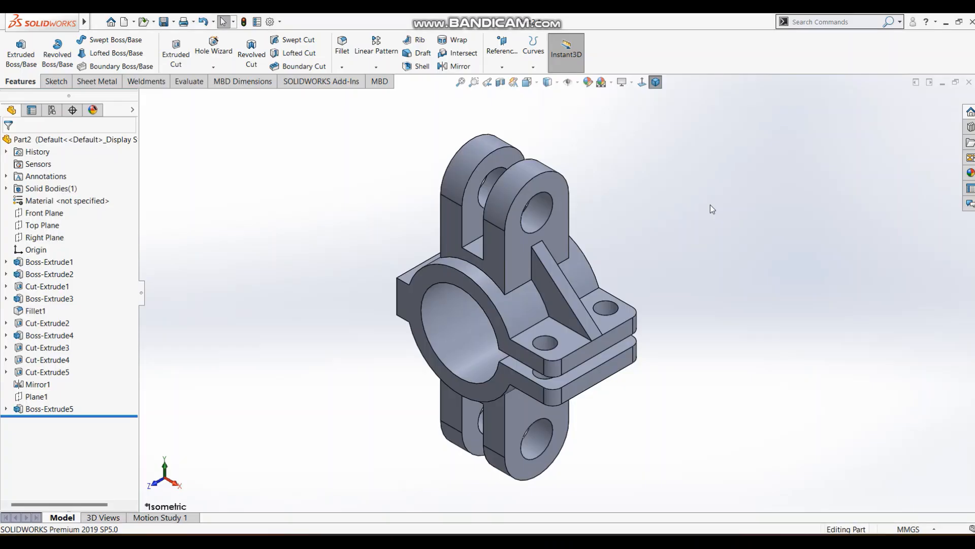
key(alt+Tab)
key(alt+Tab)
mouse_move(710, 204)
middle_down()
mouse_move(712, 181)
mouse_move(847, 183)
mouse_move(657, 273)
middle_up()
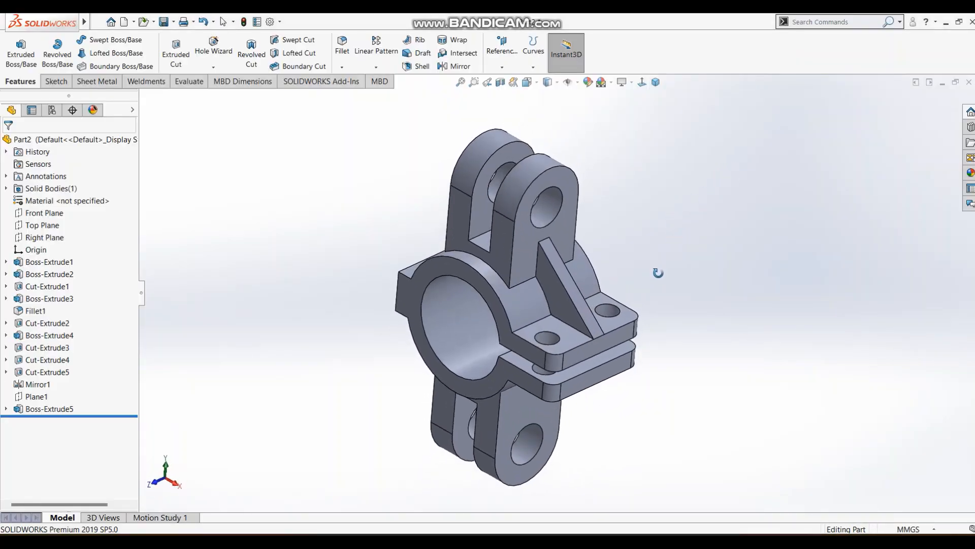
click(656, 82)
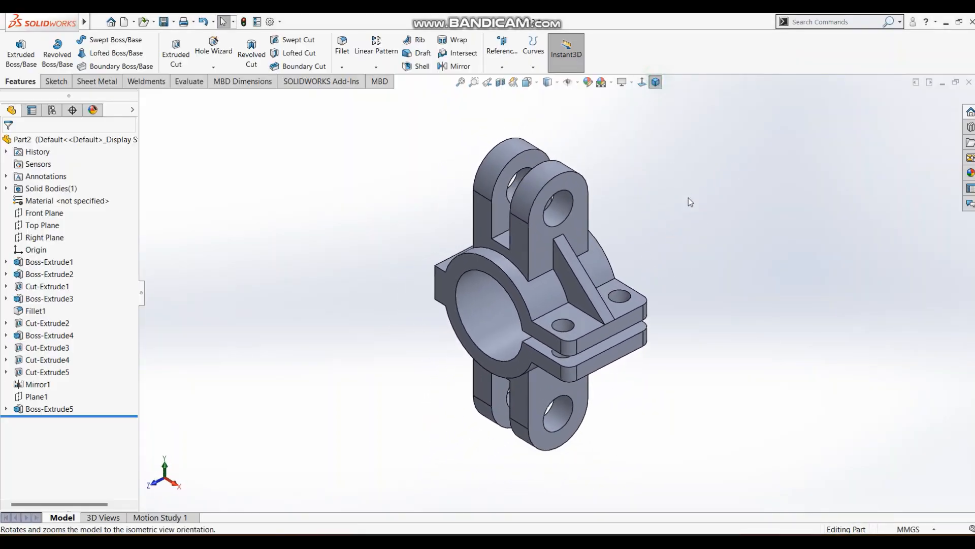